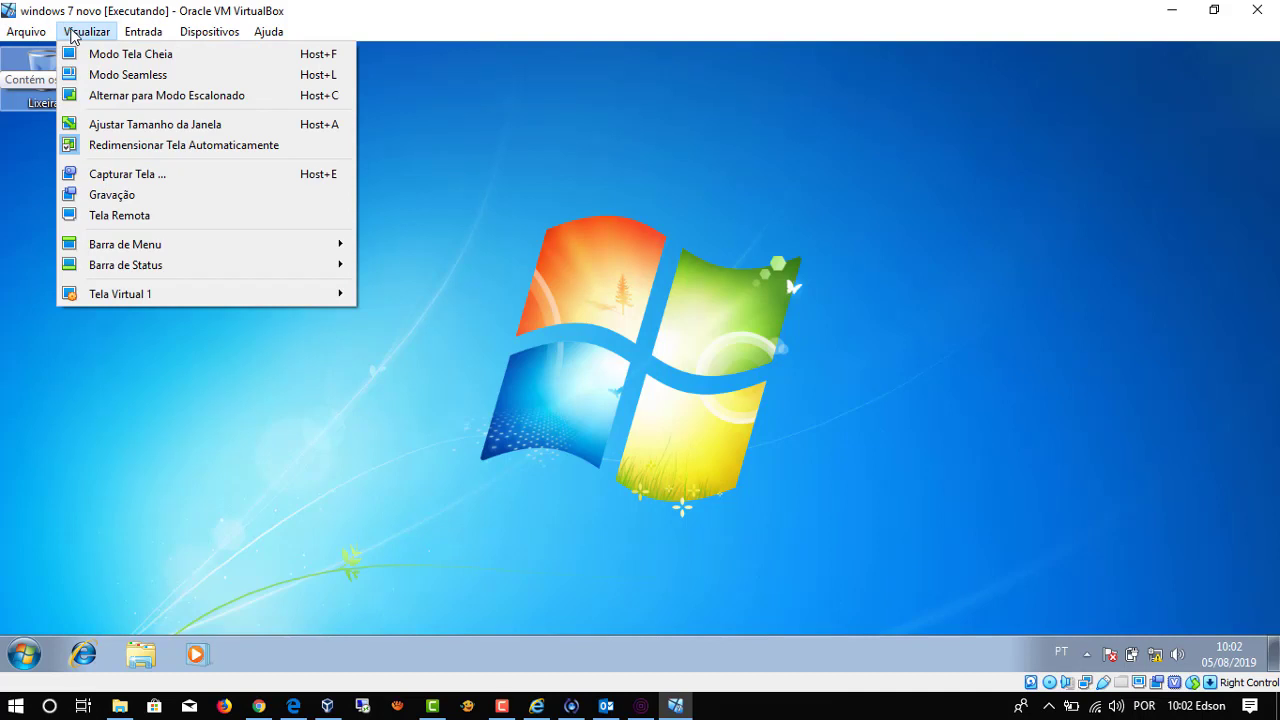
Switch the running "windows 7 novo" virtual machine to scaled mode
mouse_move(182, 40)
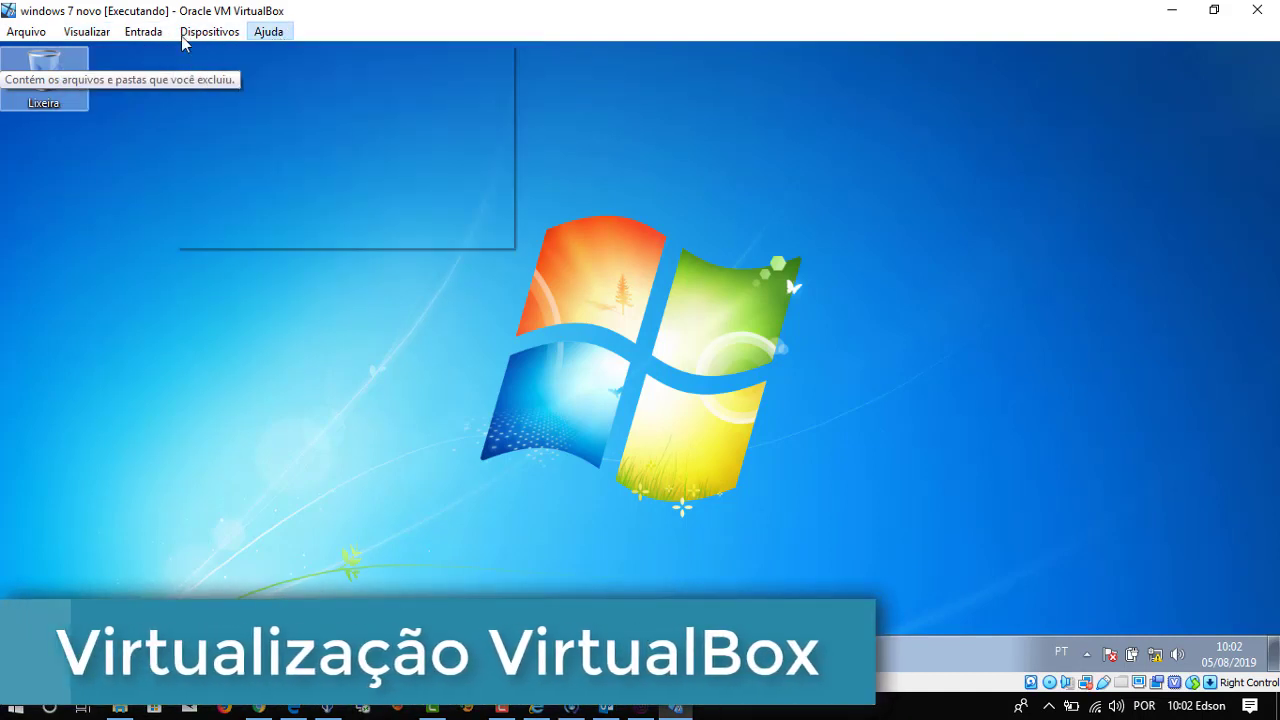
mouse_move(86, 31)
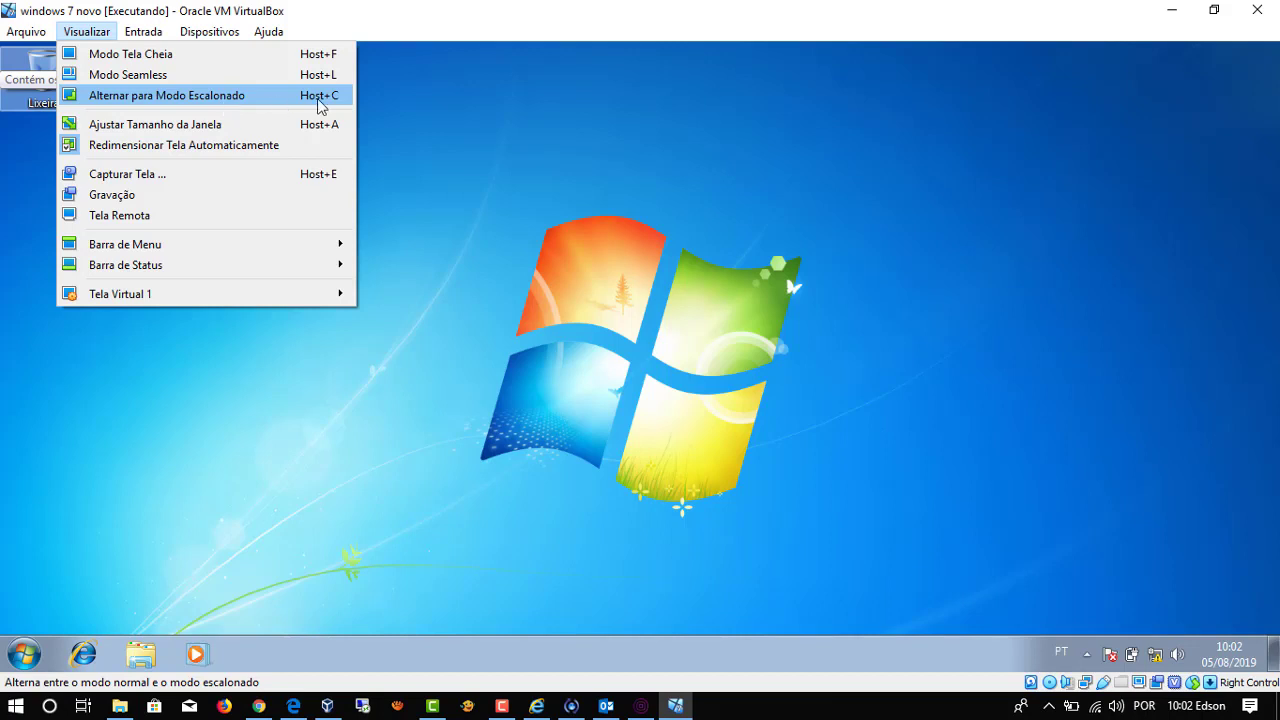
click(211, 96)
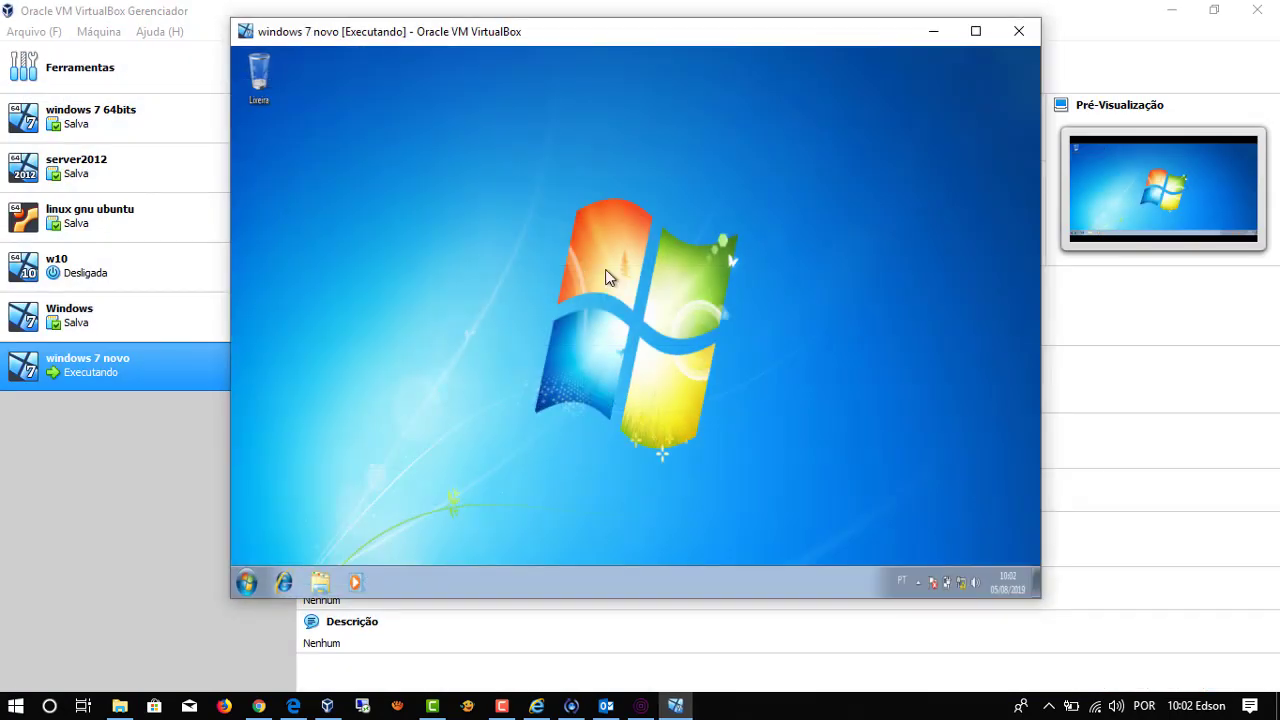
Reposition the scaled virtual machine window on the desktop, shrink it, and widen it again
drag(723, 40, 660, 31)
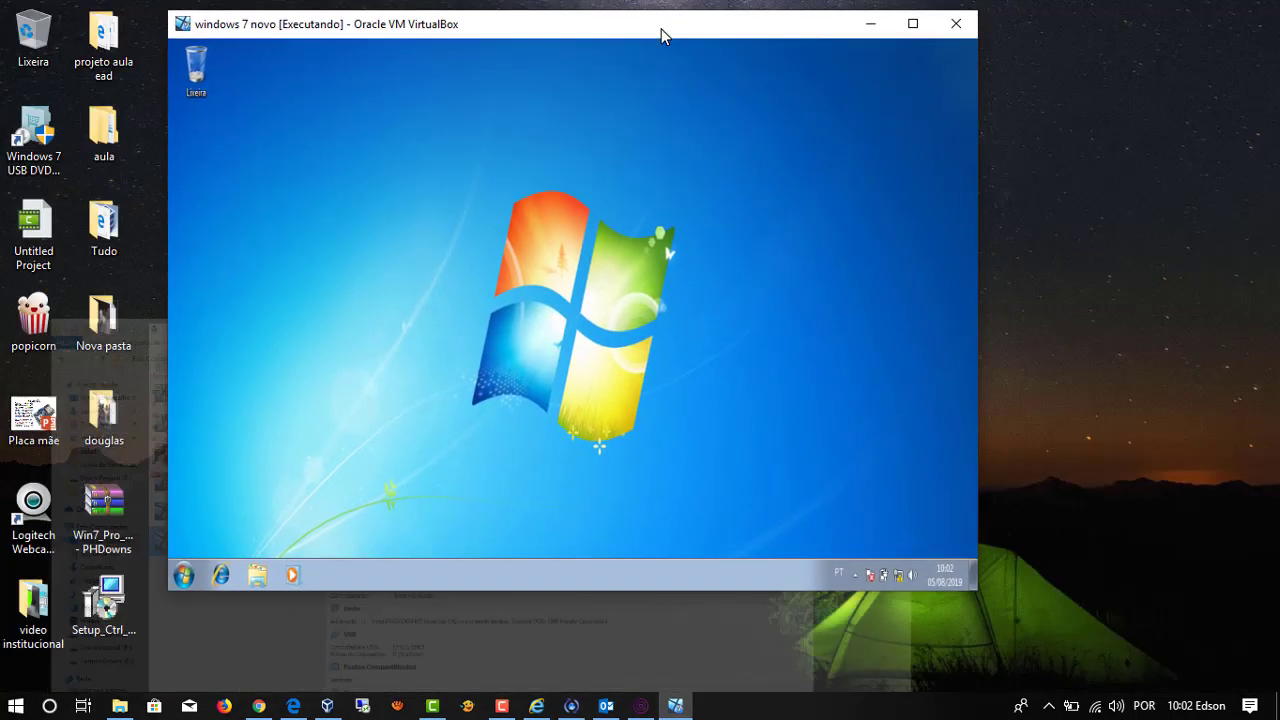
drag(978, 592, 820, 548)
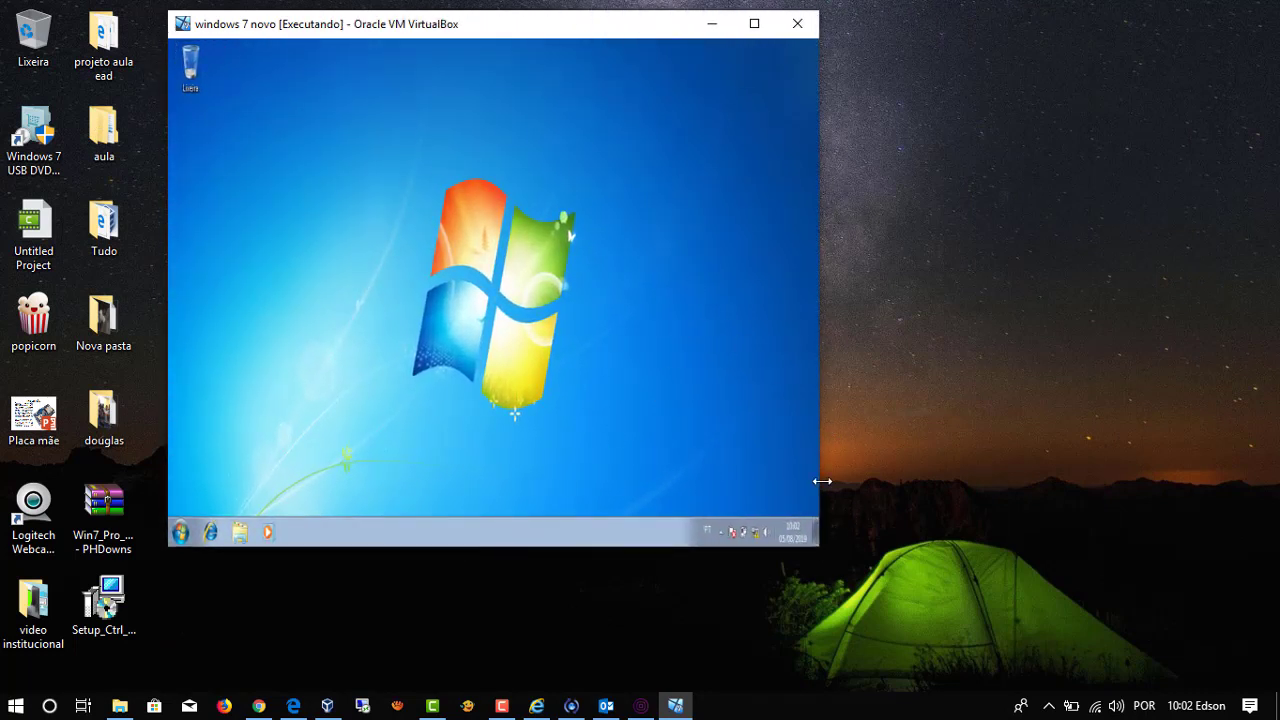
drag(820, 549, 994, 557)
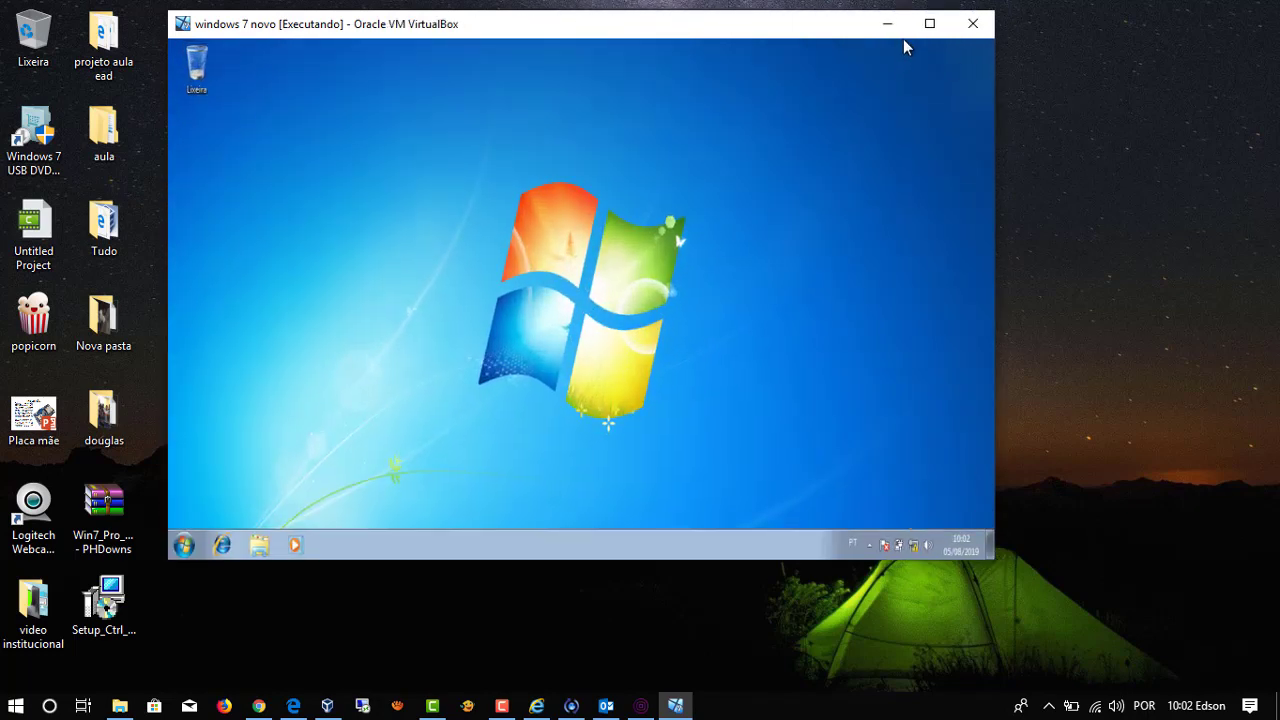
Maximize the scaled virtual machine window, restore it, and move it toward the centre of the desktop
click(935, 23)
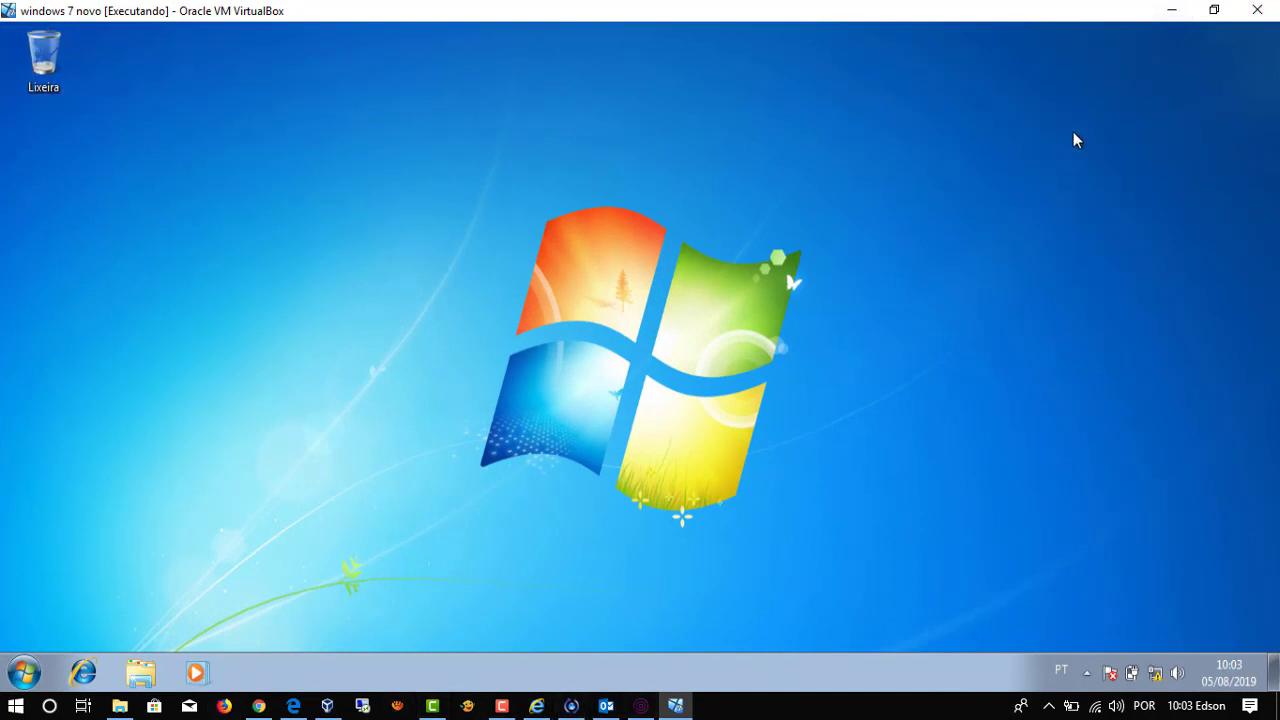
click(1214, 10)
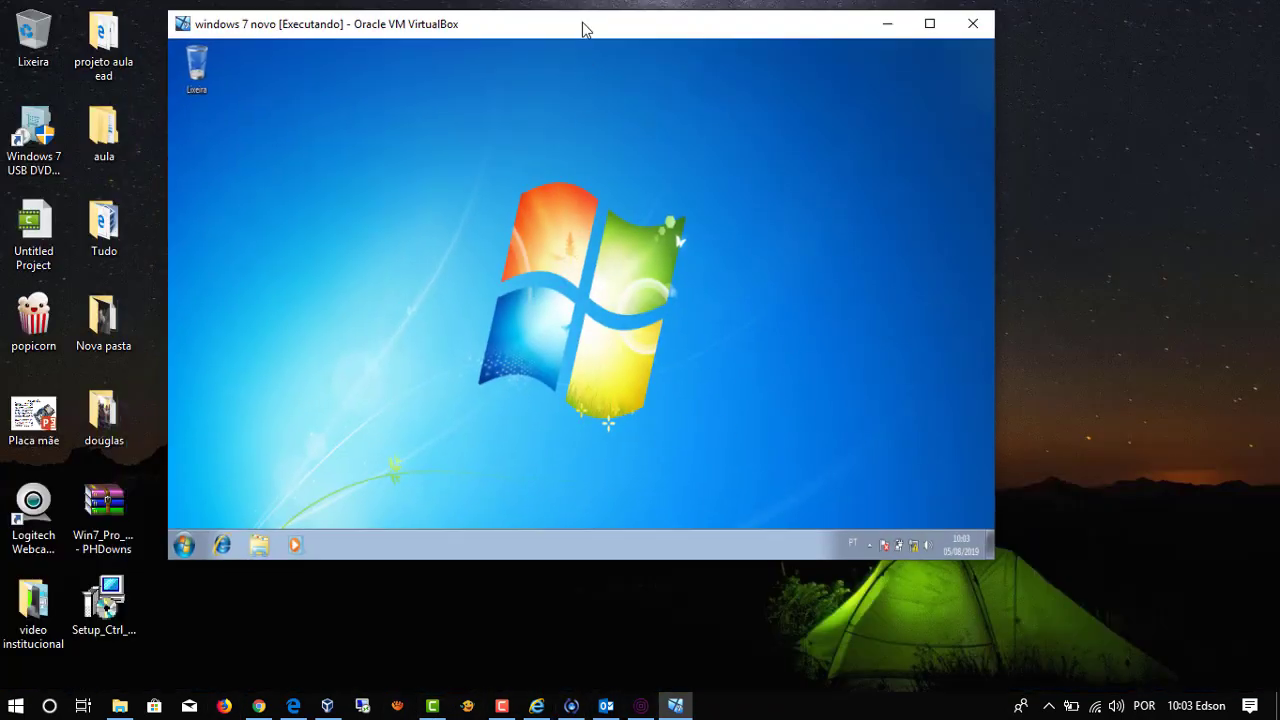
drag(583, 29, 657, 85)
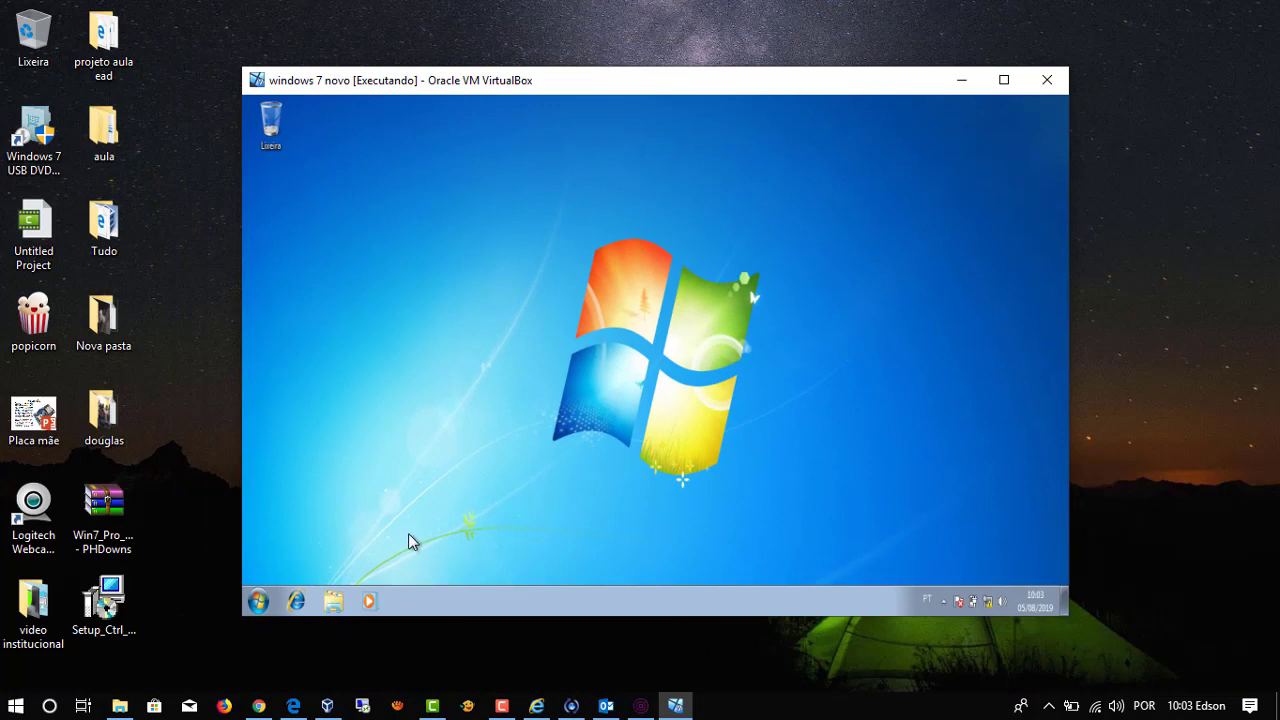
Search the host system for "te", open Teclado Virtual, and arrange it over the virtual machine window with the guest taskbar uncovered
click(49, 705)
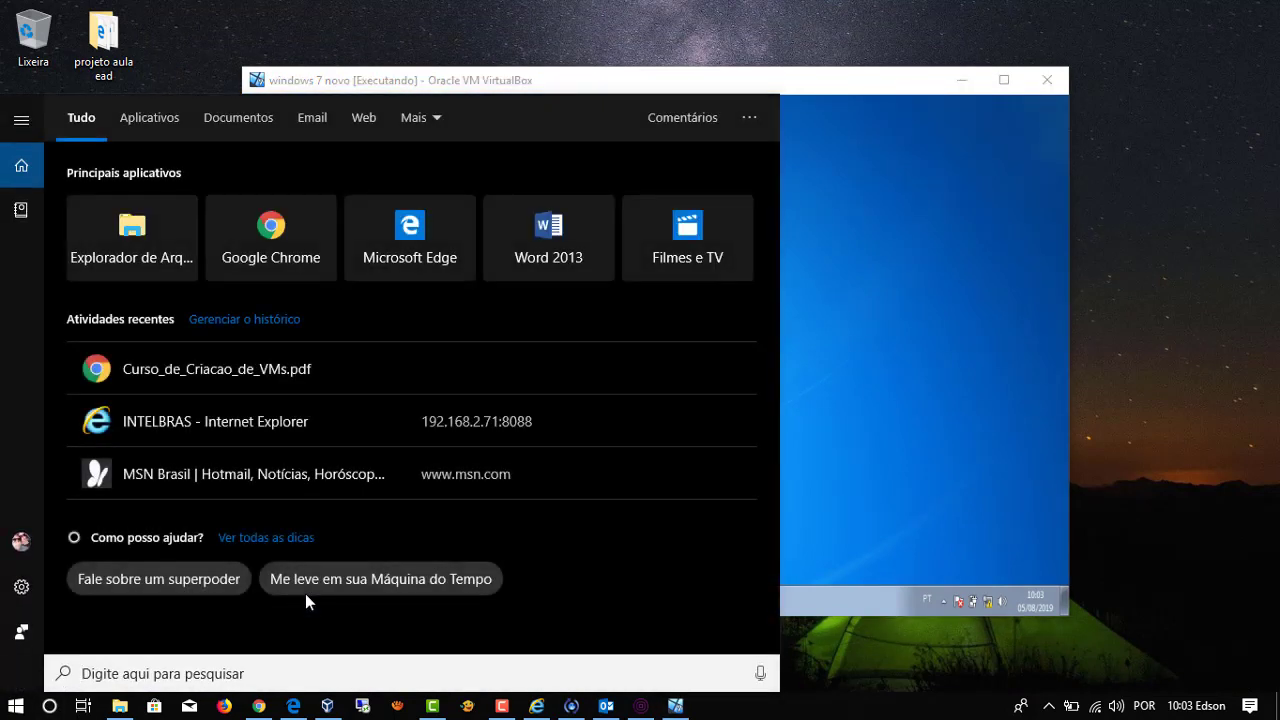
text(te)
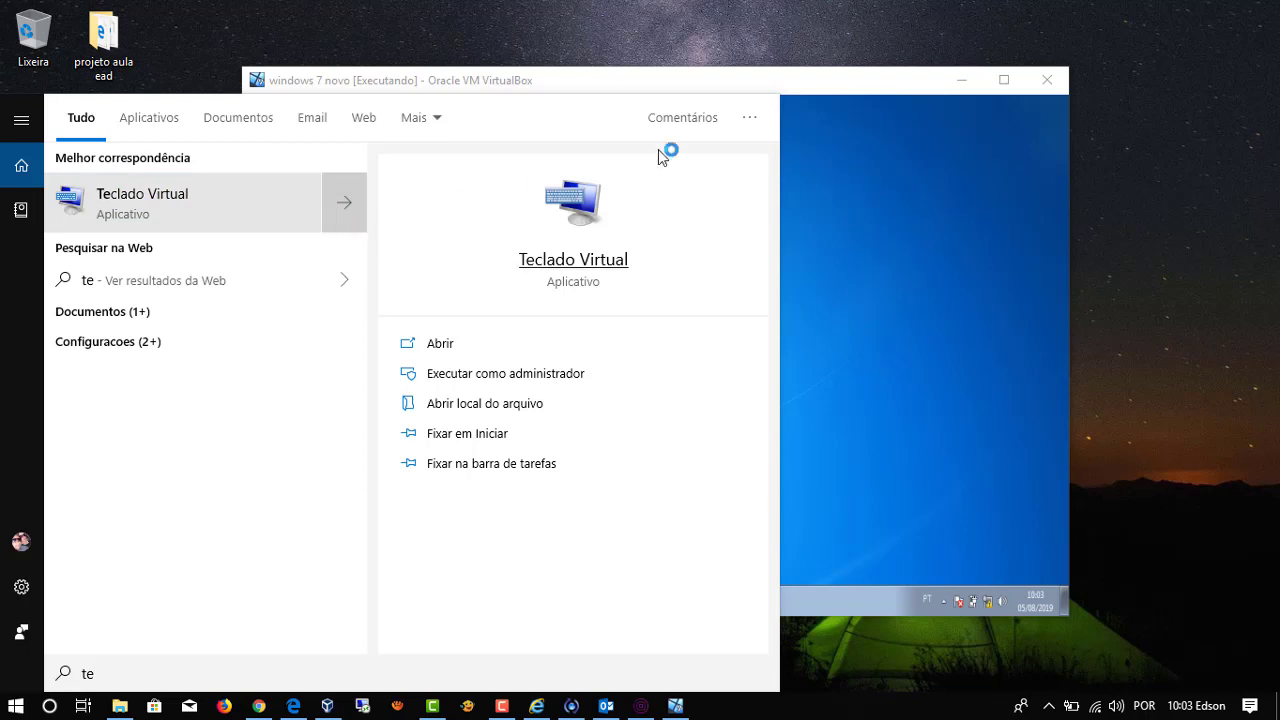
key(Escape)
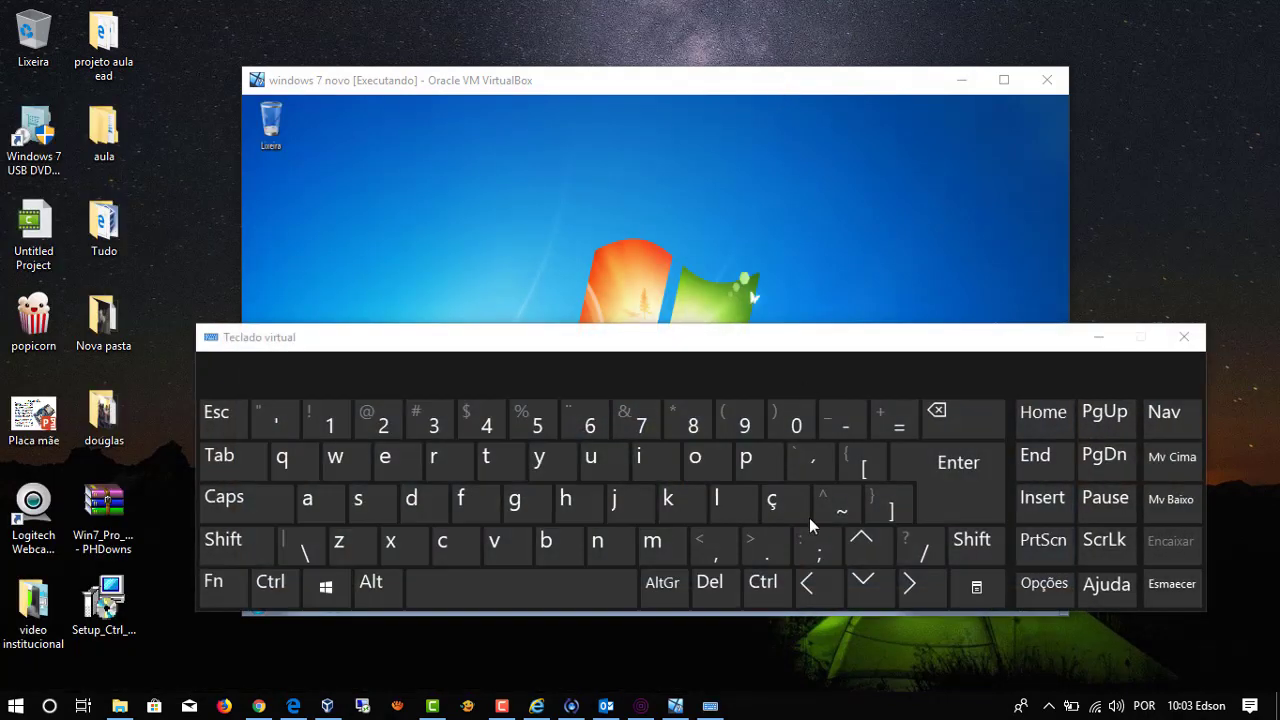
drag(880, 326, 886, 434)
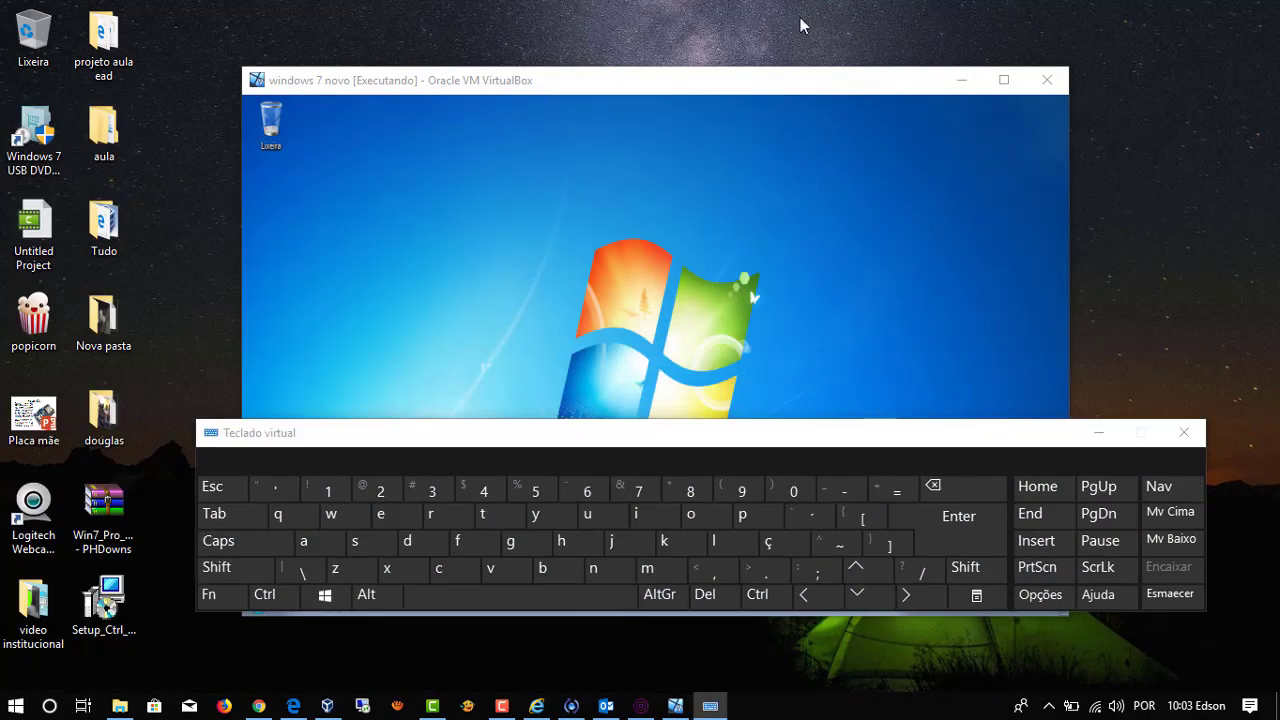
click(803, 84)
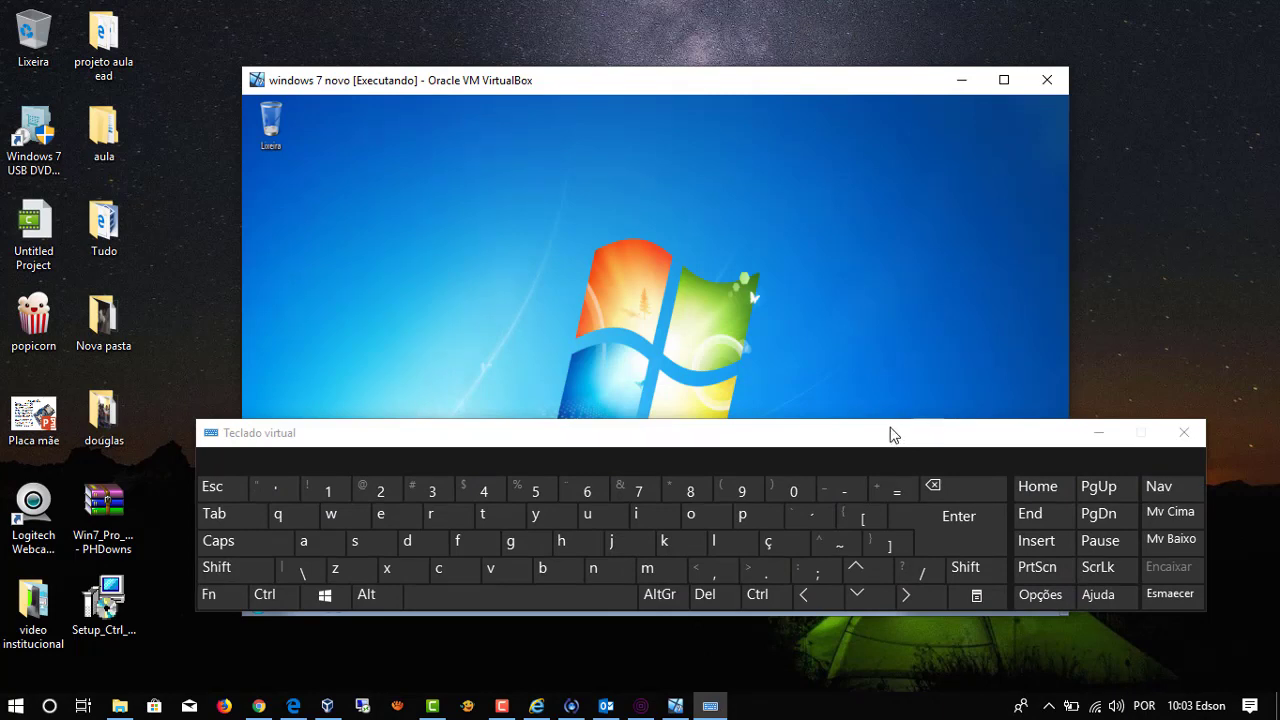
drag(893, 435, 866, 272)
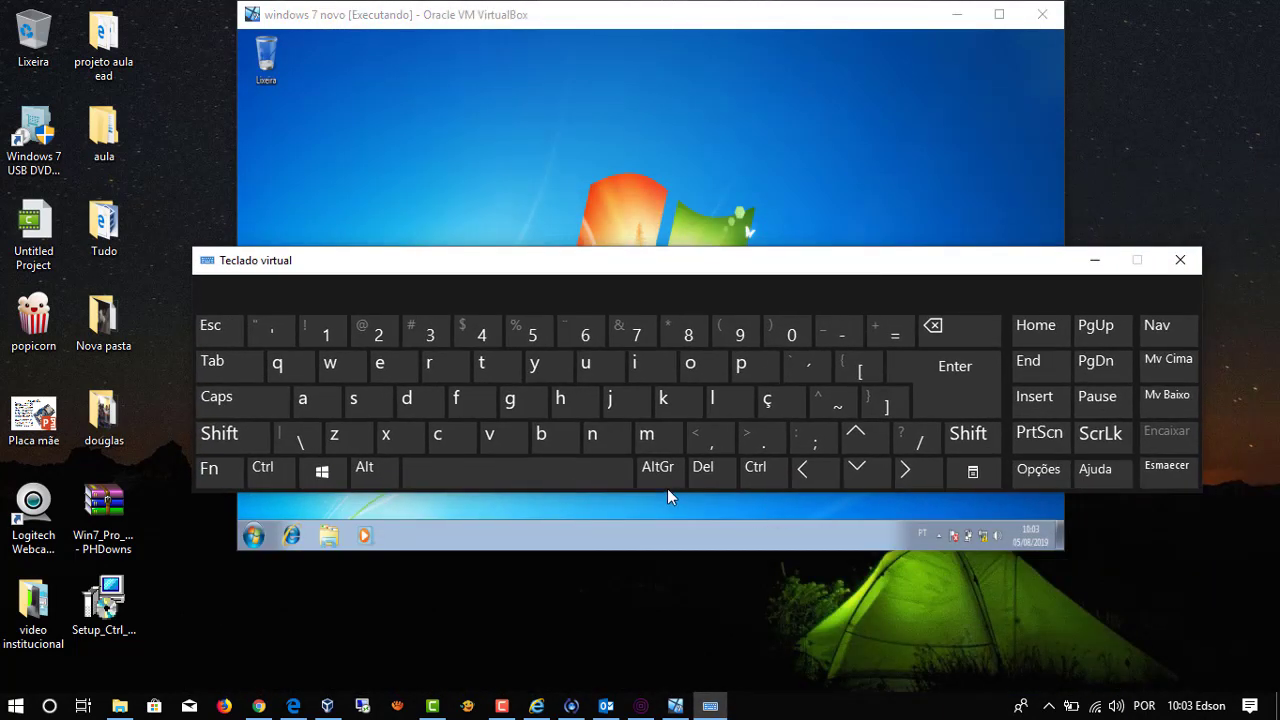
Return the virtual machine from scaled to normal window mode using the host-key combination on the on-screen keyboard
click(766, 473)
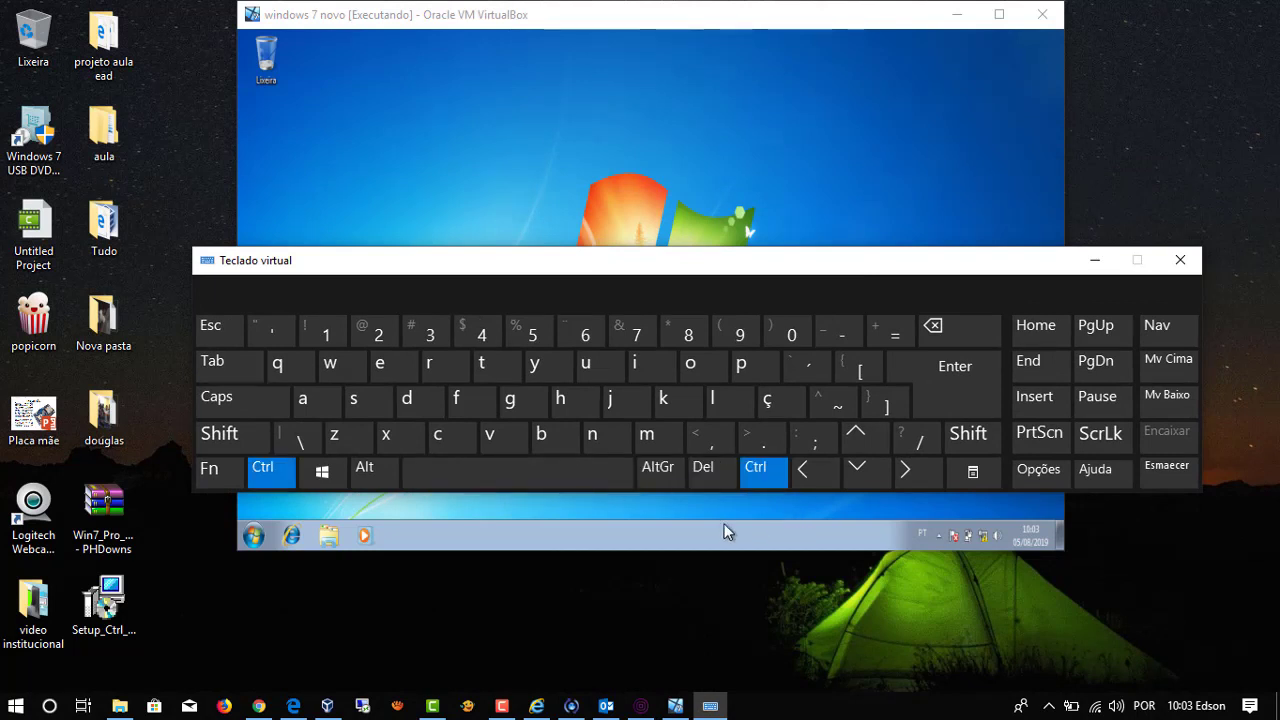
click(438, 444)
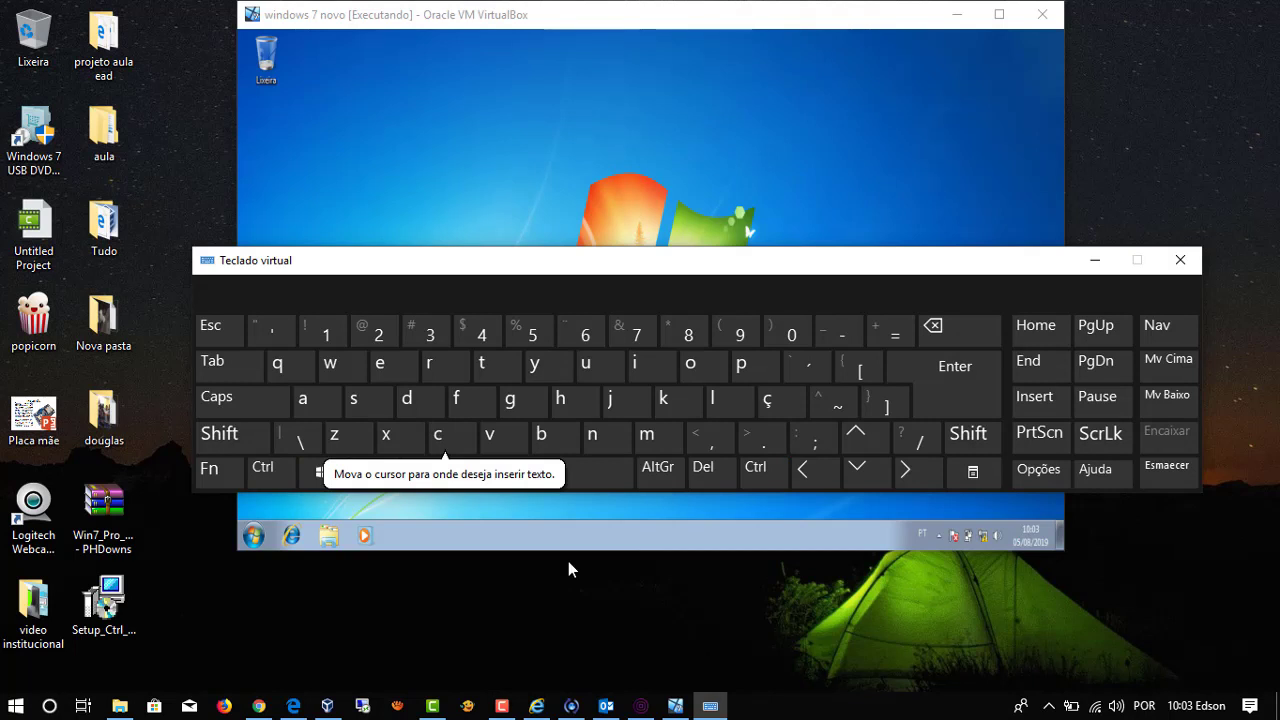
click(565, 89)
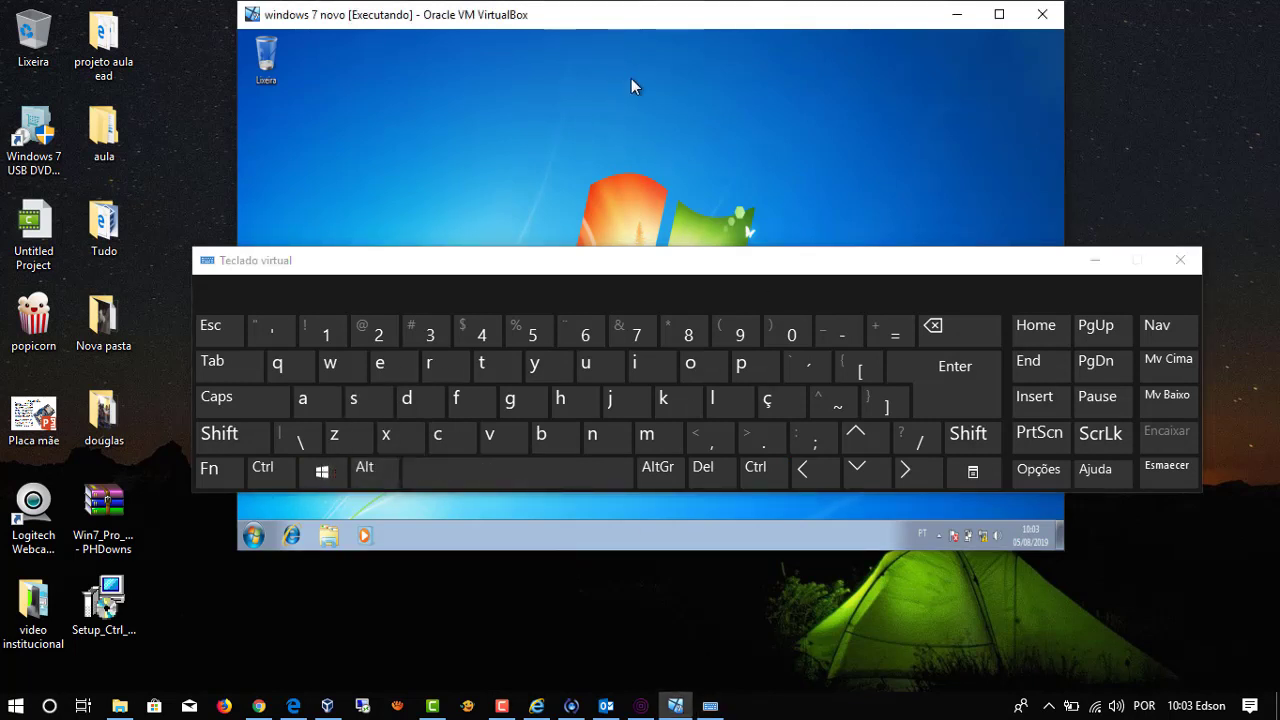
click(753, 477)
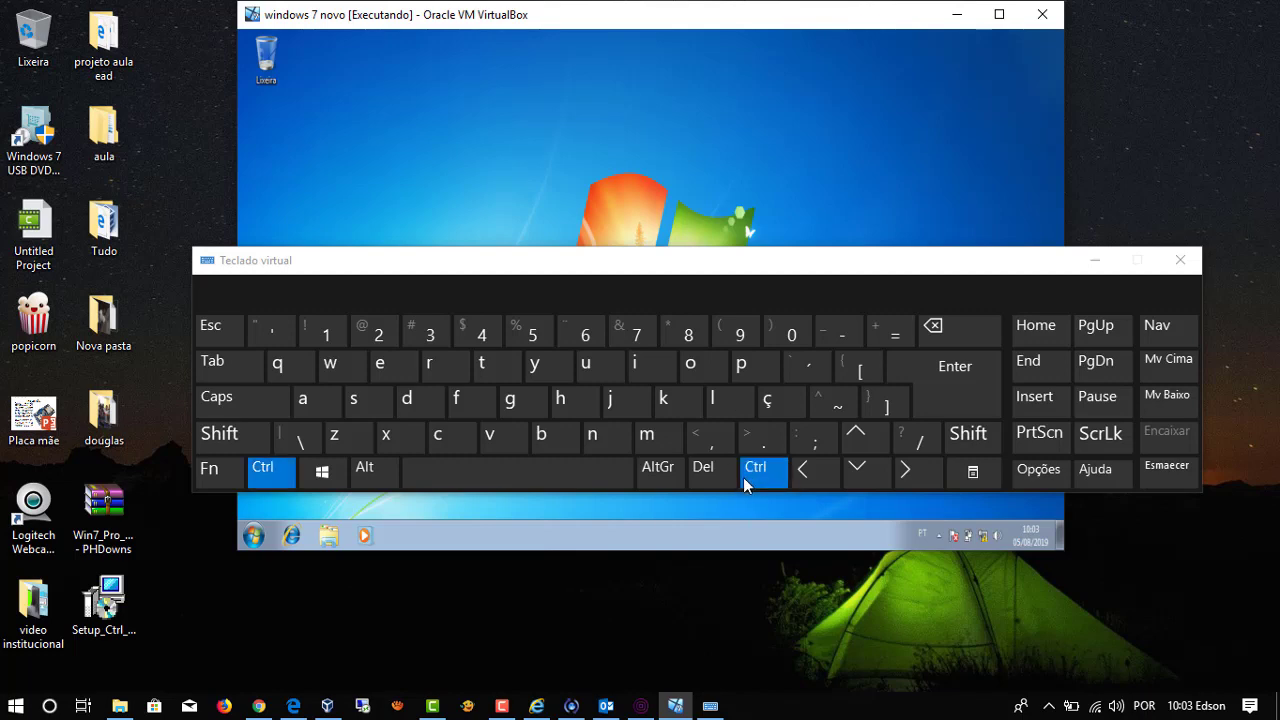
click(452, 440)
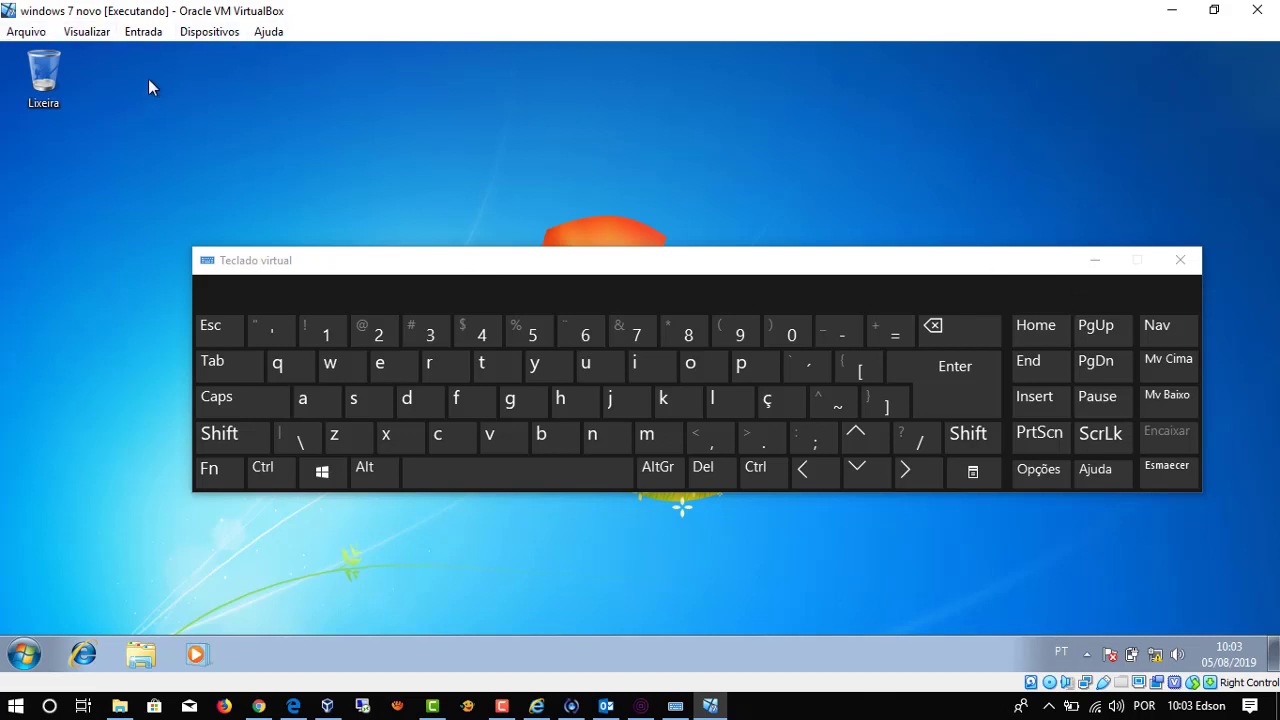
Switch the virtual machine to full-screen mode with the host-key combination on the on-screen keyboard and accept the mode change
click(83, 35)
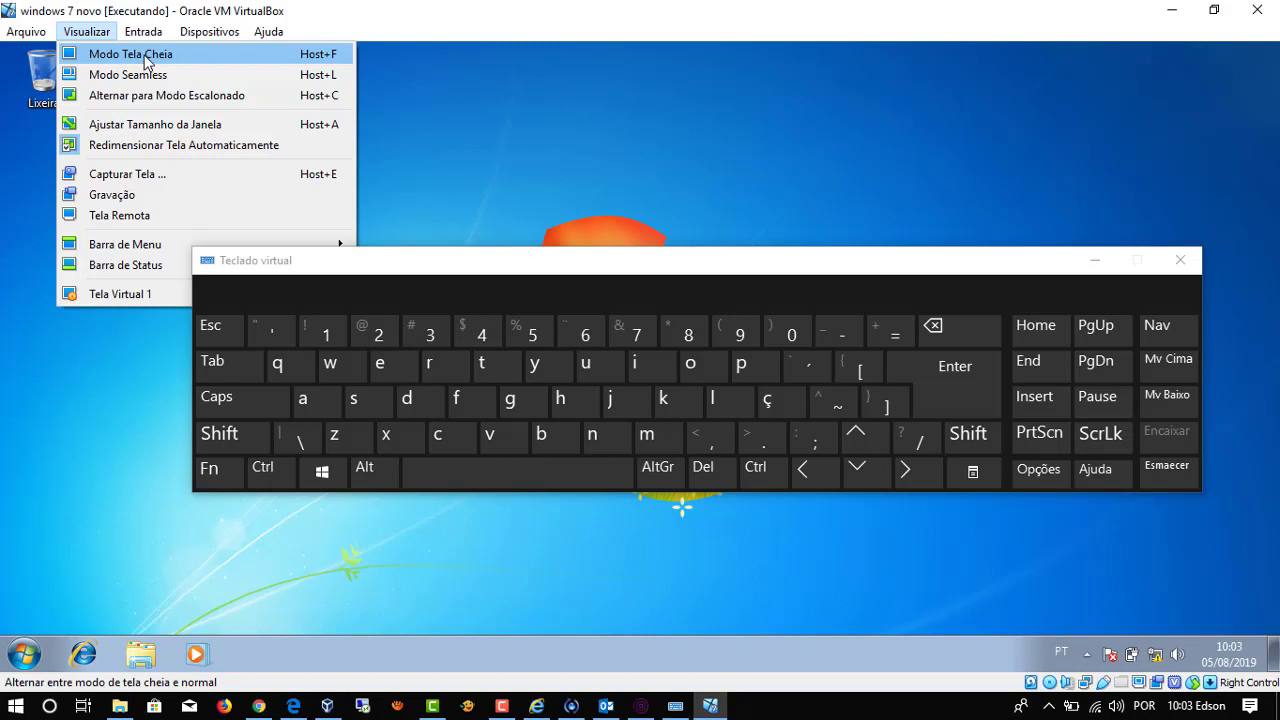
click(760, 474)
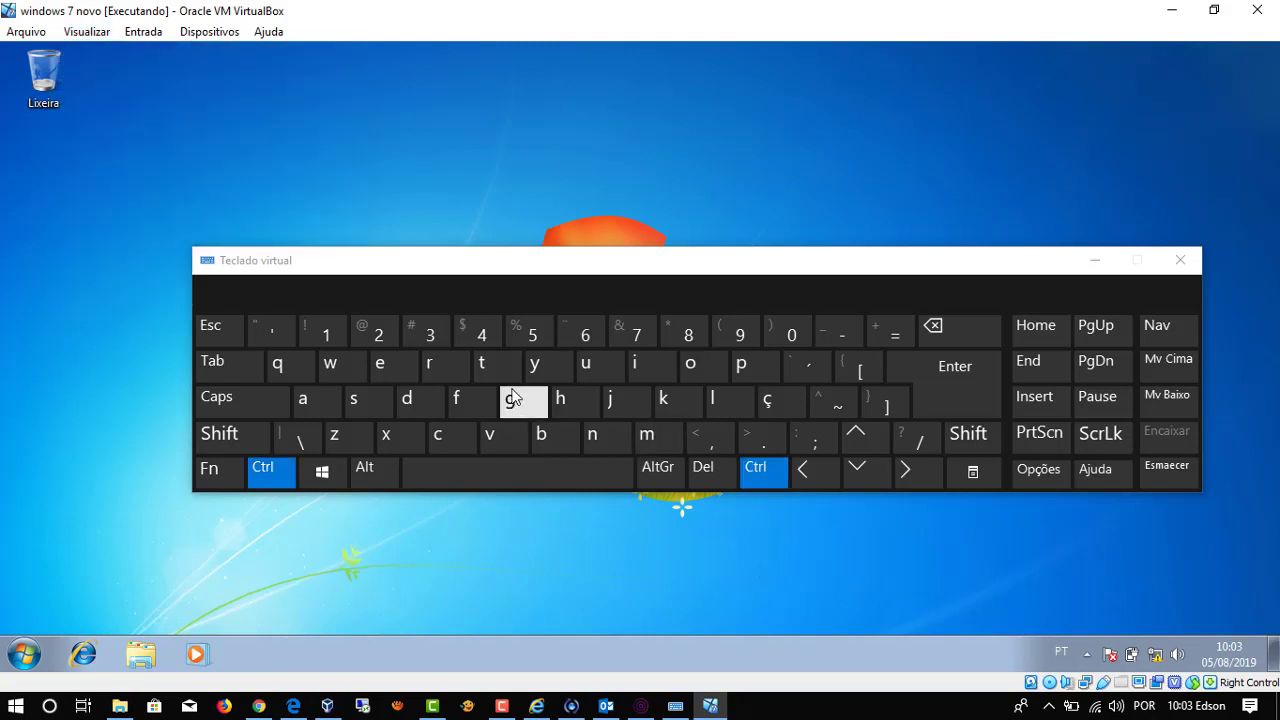
click(468, 400)
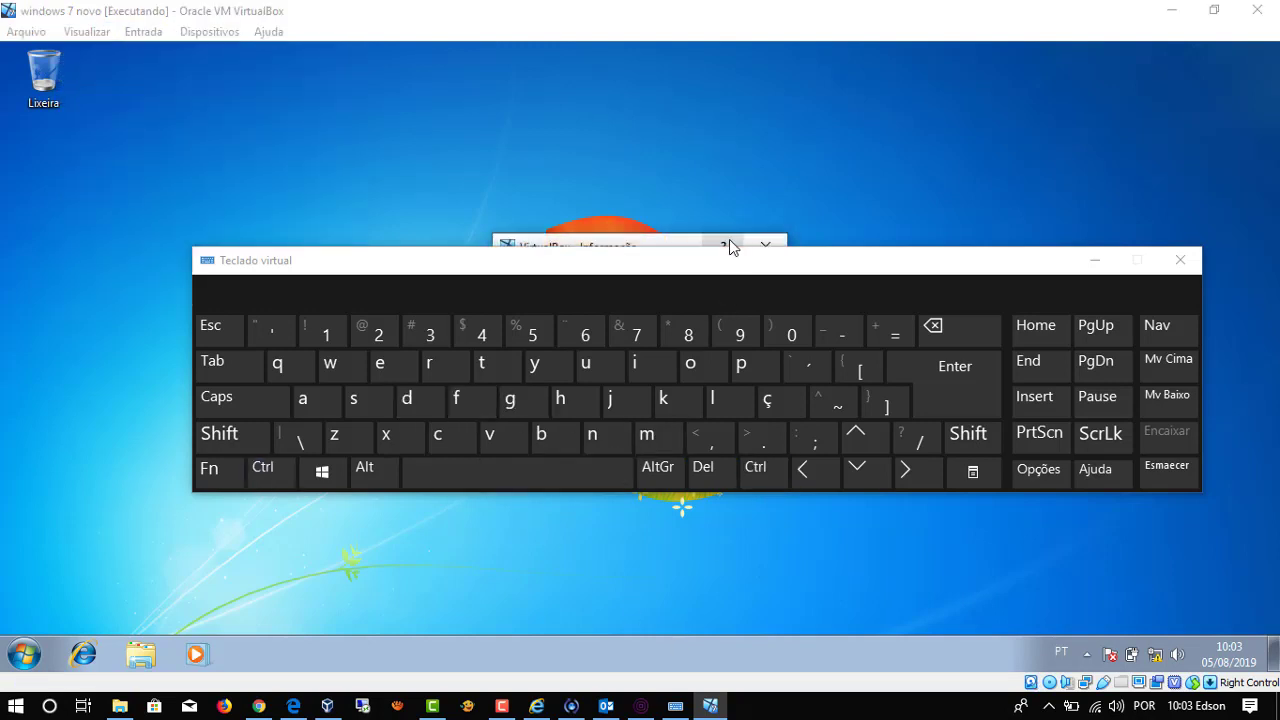
drag(663, 240, 643, 52)
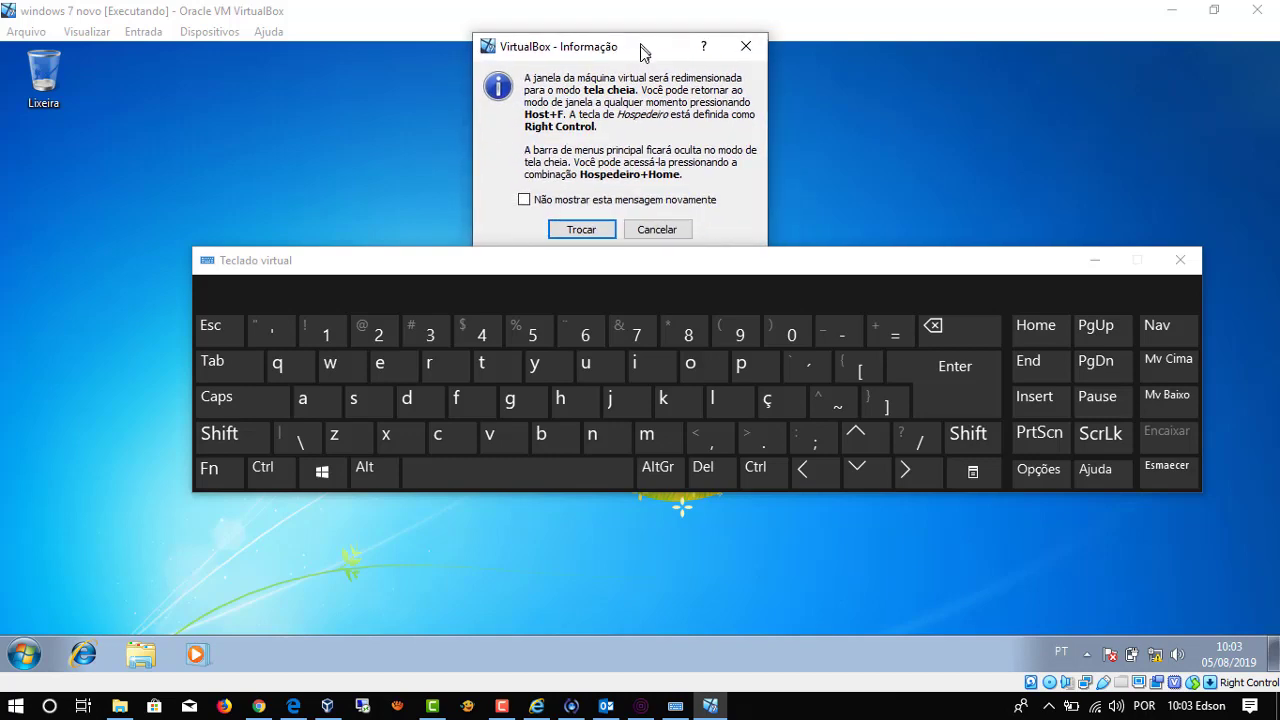
click(581, 229)
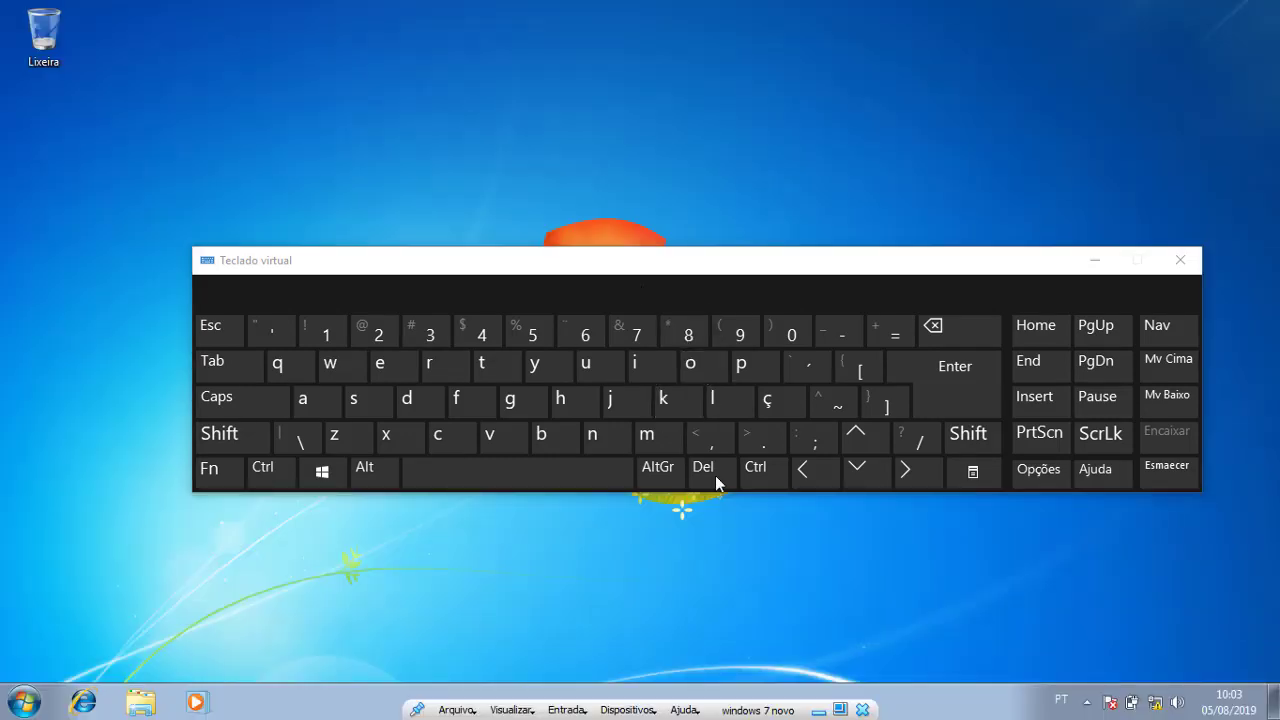
Alternate the virtual machine between scaled and full-screen modes with the on-screen keyboard, ending in scaled mode
click(770, 478)
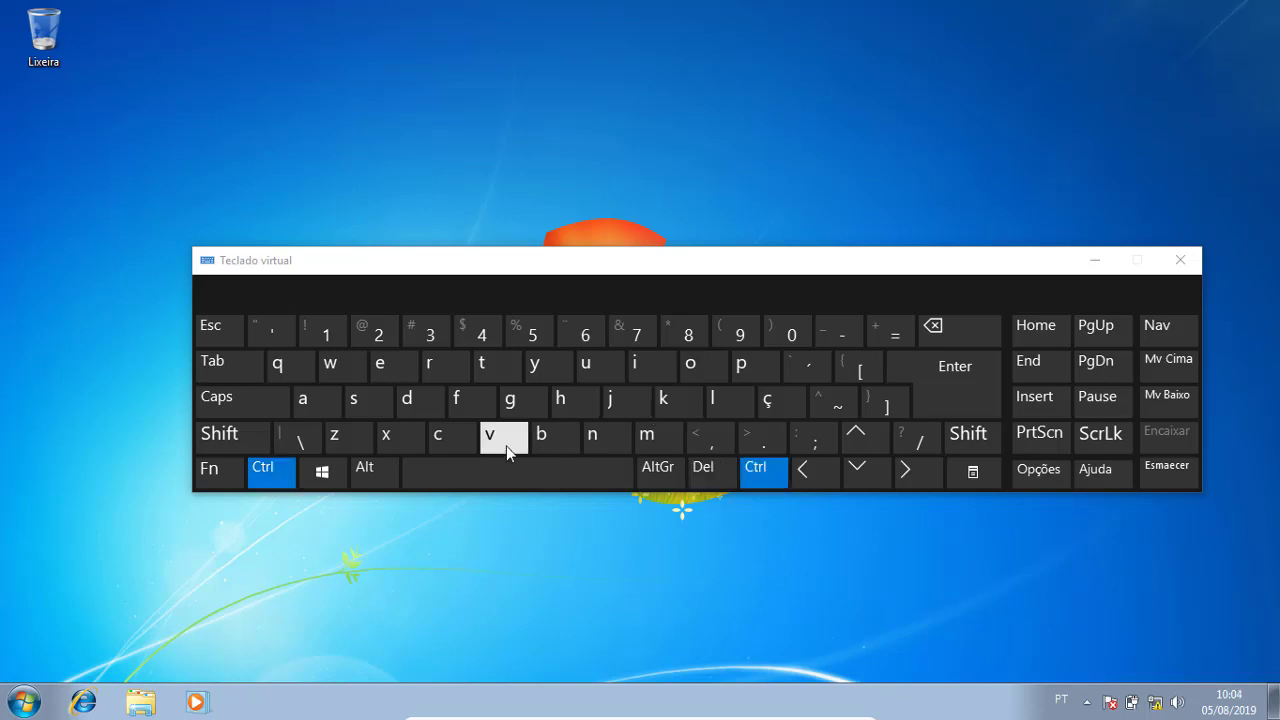
click(437, 442)
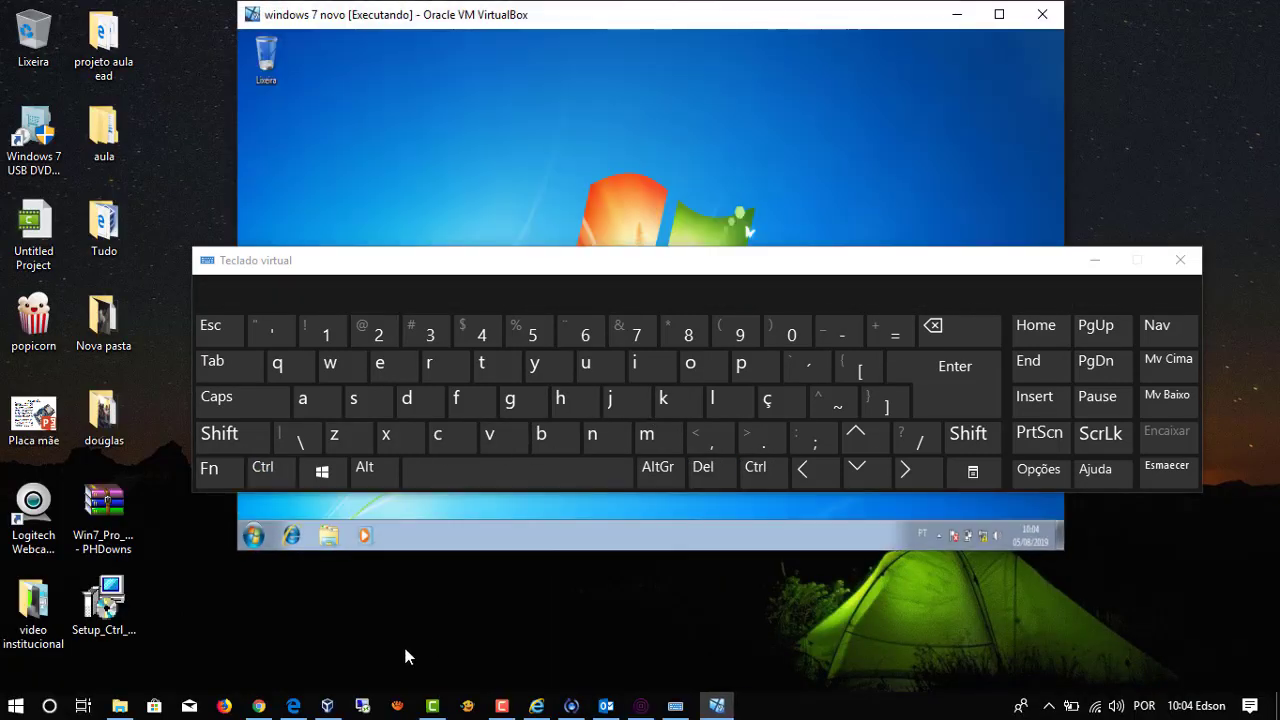
click(770, 478)
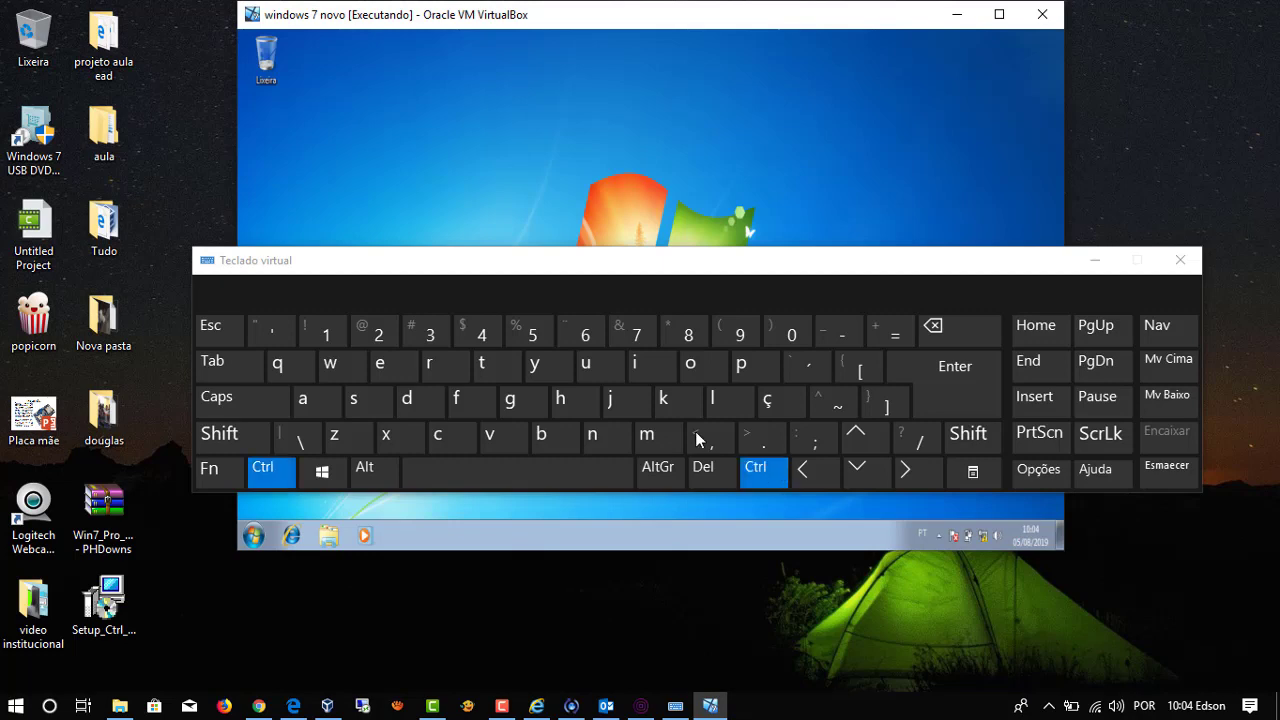
click(457, 400)
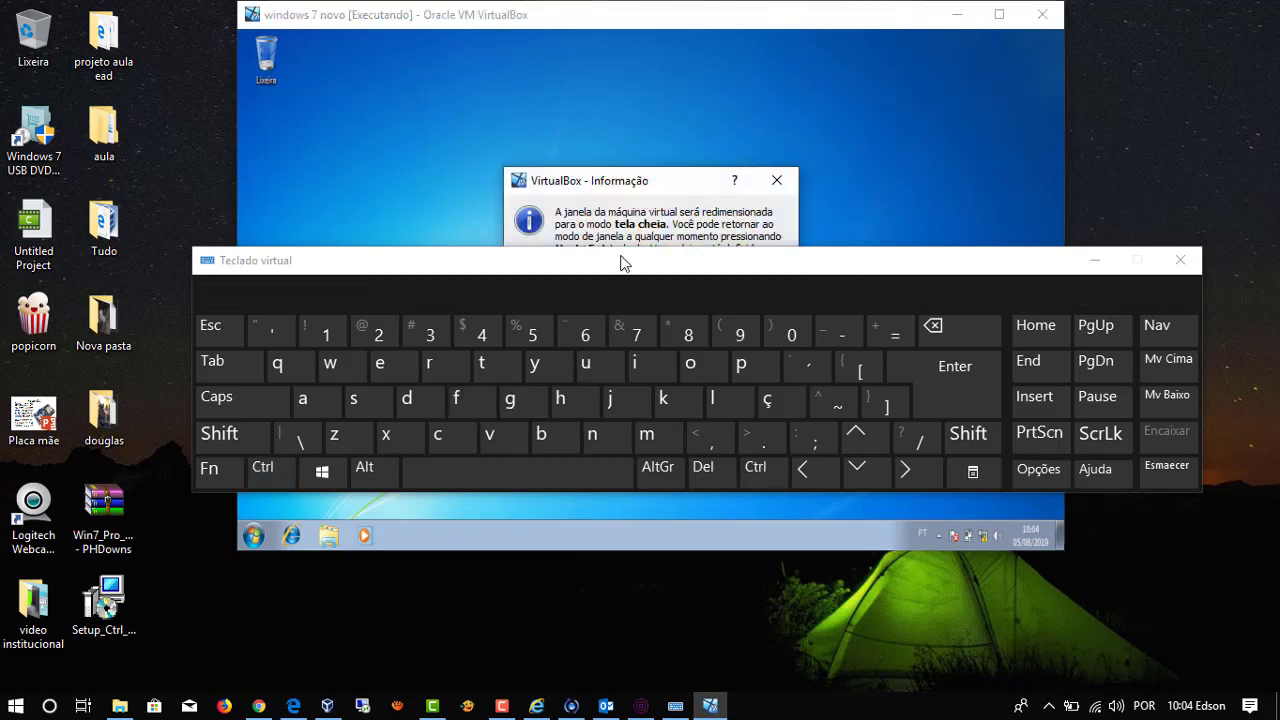
key(Return)
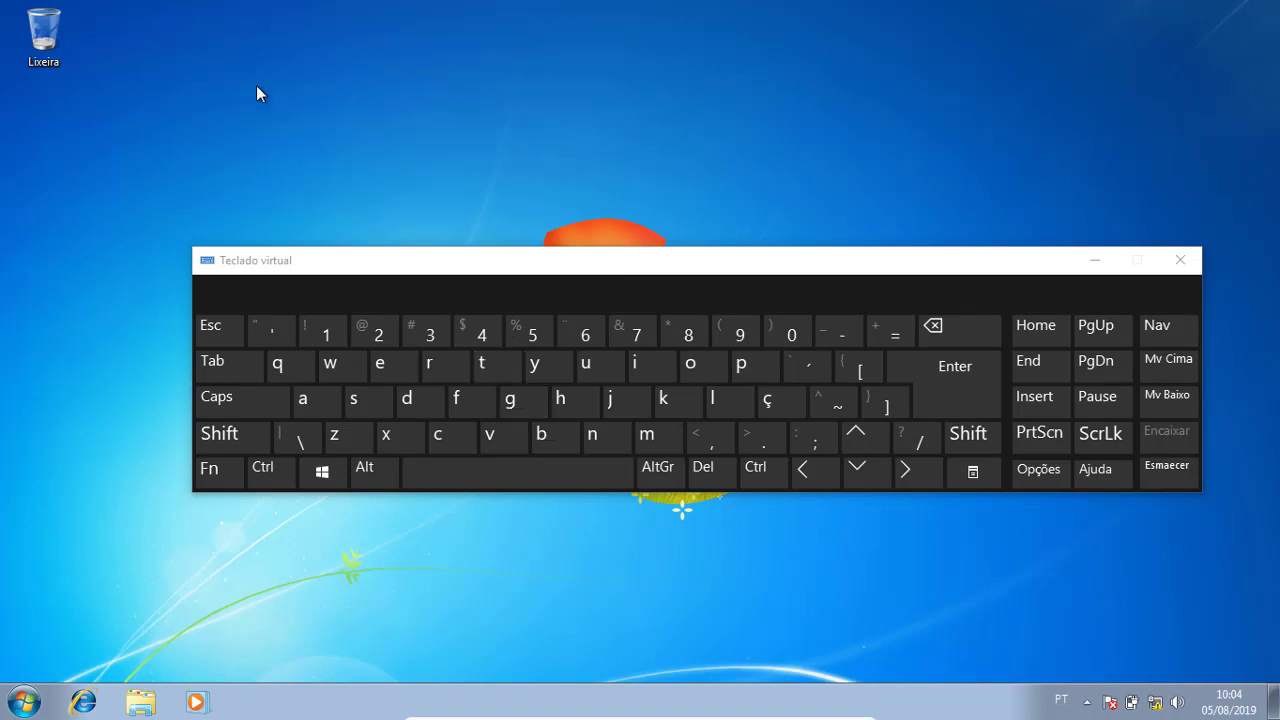
click(764, 478)
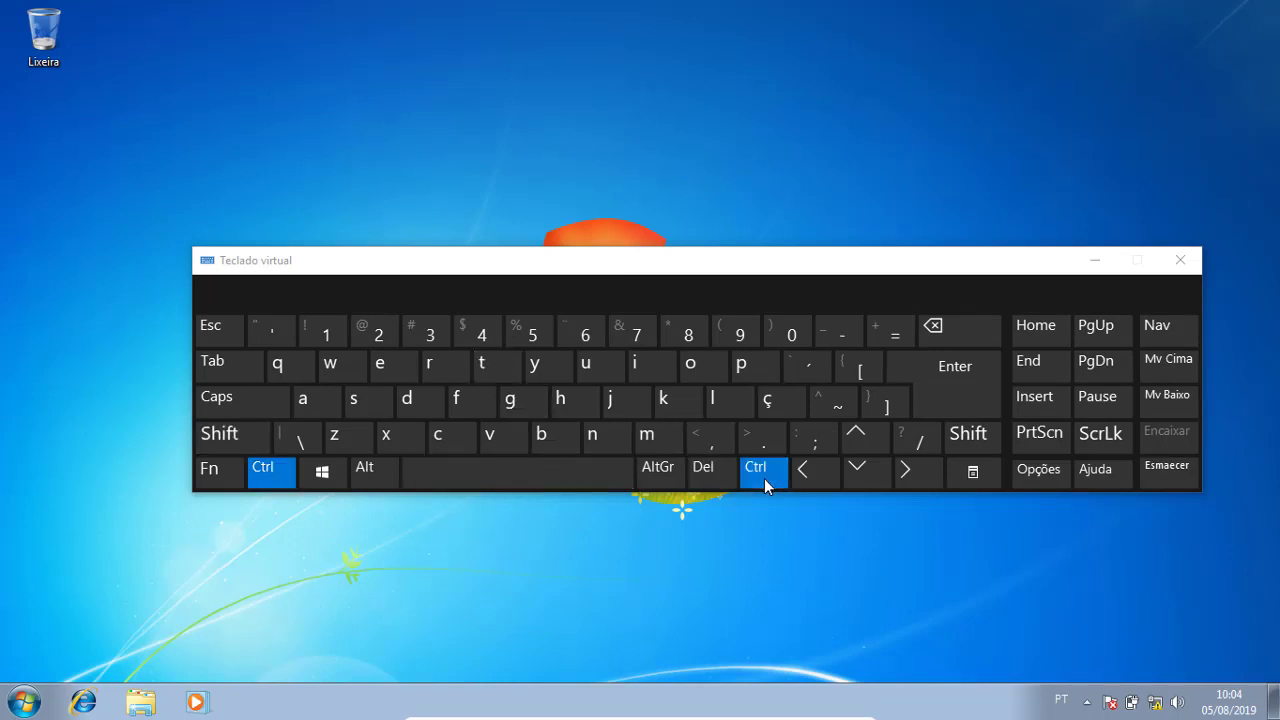
click(441, 441)
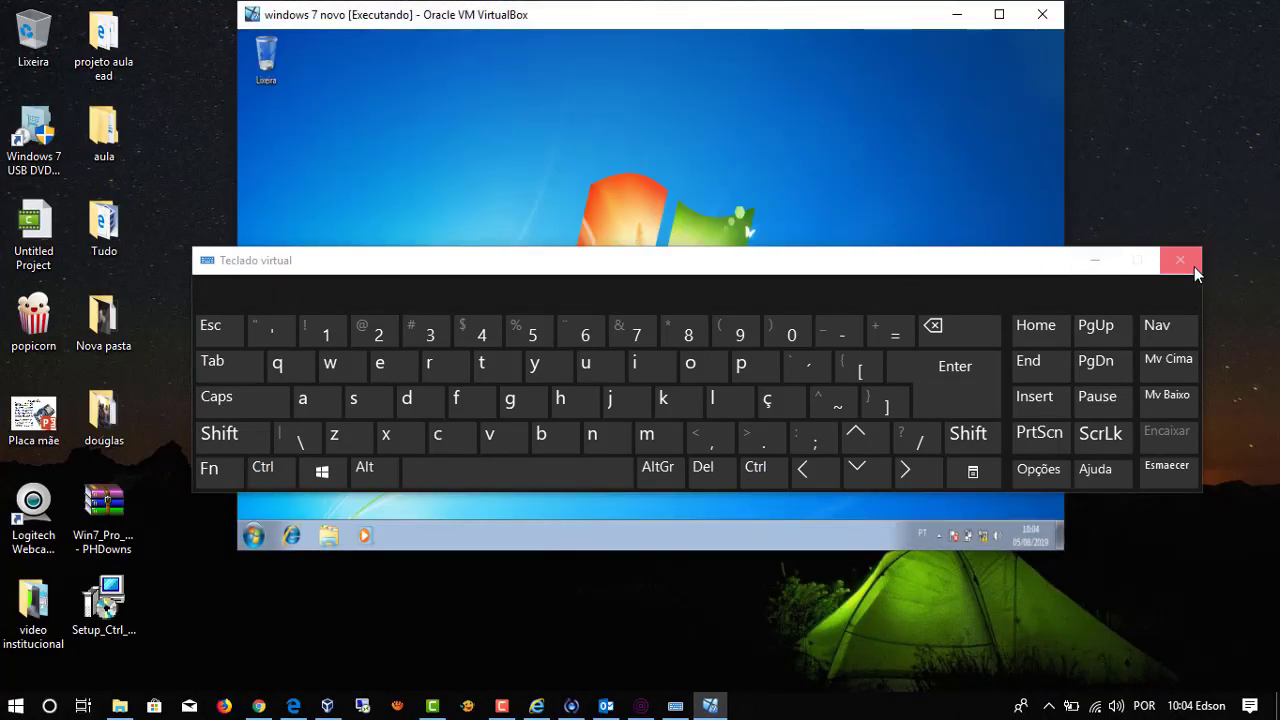
Close the on-screen keyboard and move the scaled virtual machine window slightly down and toward the desktop icons
click(1180, 261)
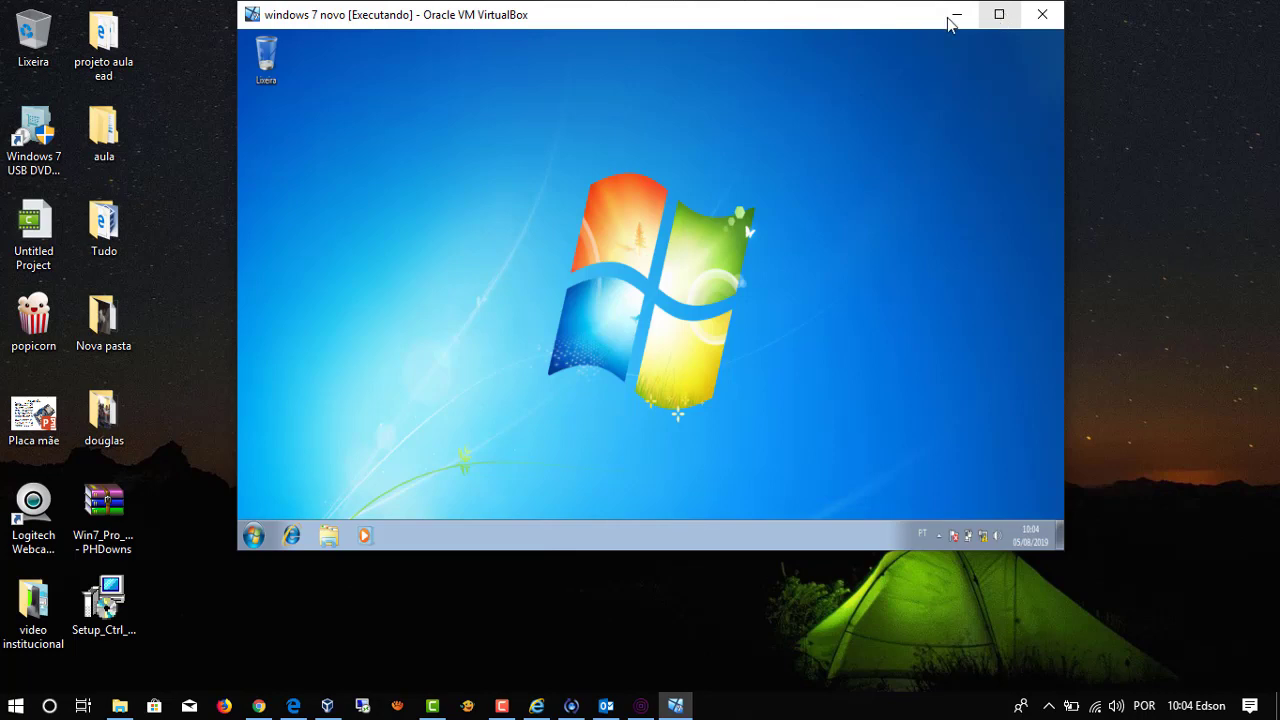
drag(677, 23, 617, 60)
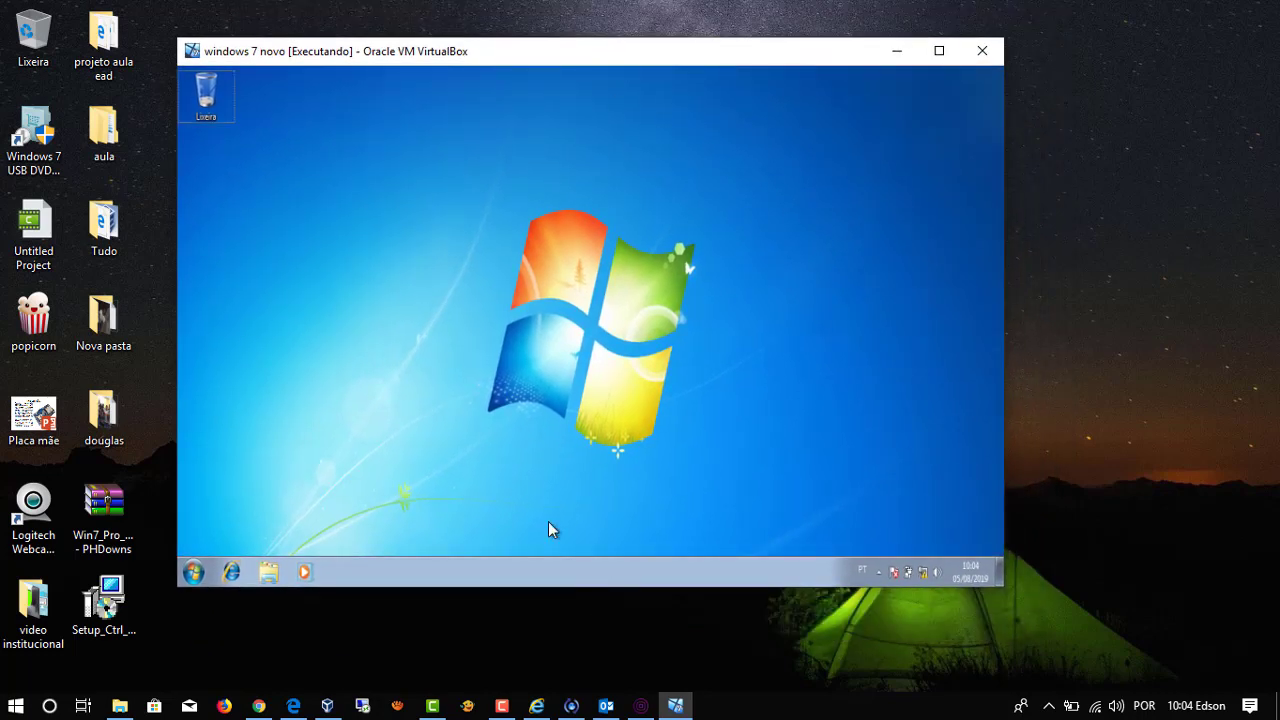
key(super+r)
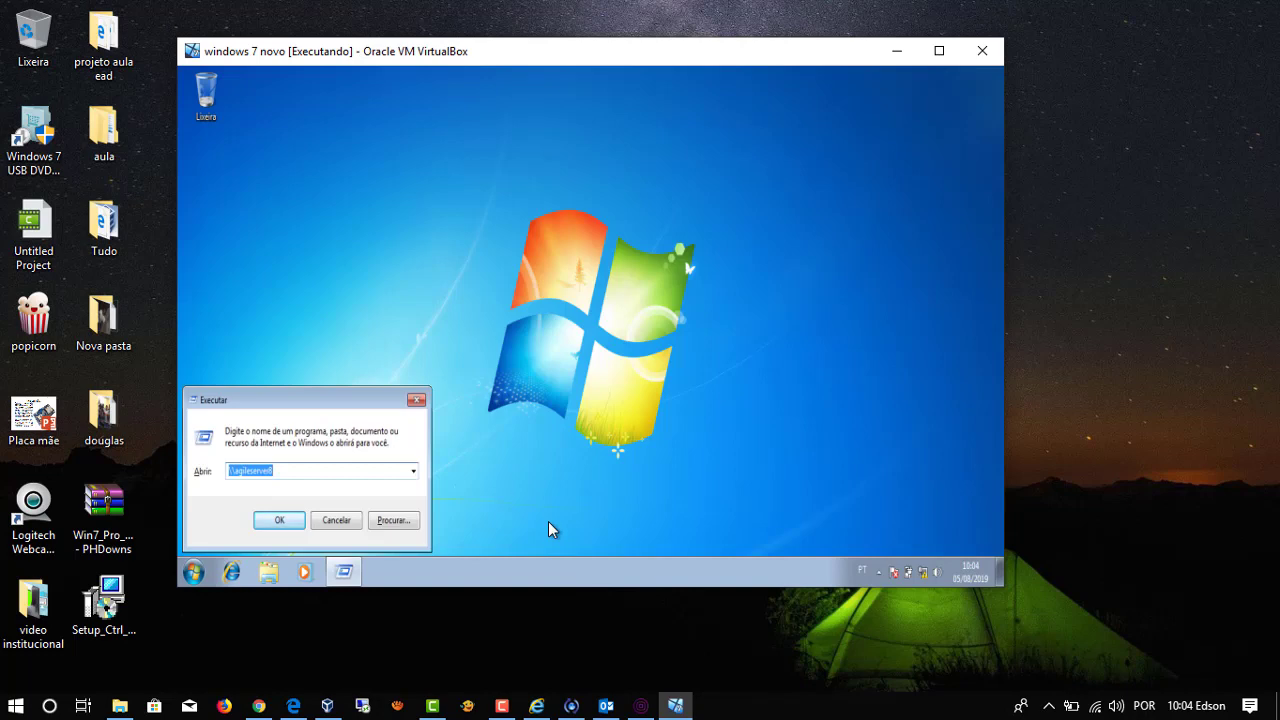
click(417, 401)
click(17, 708)
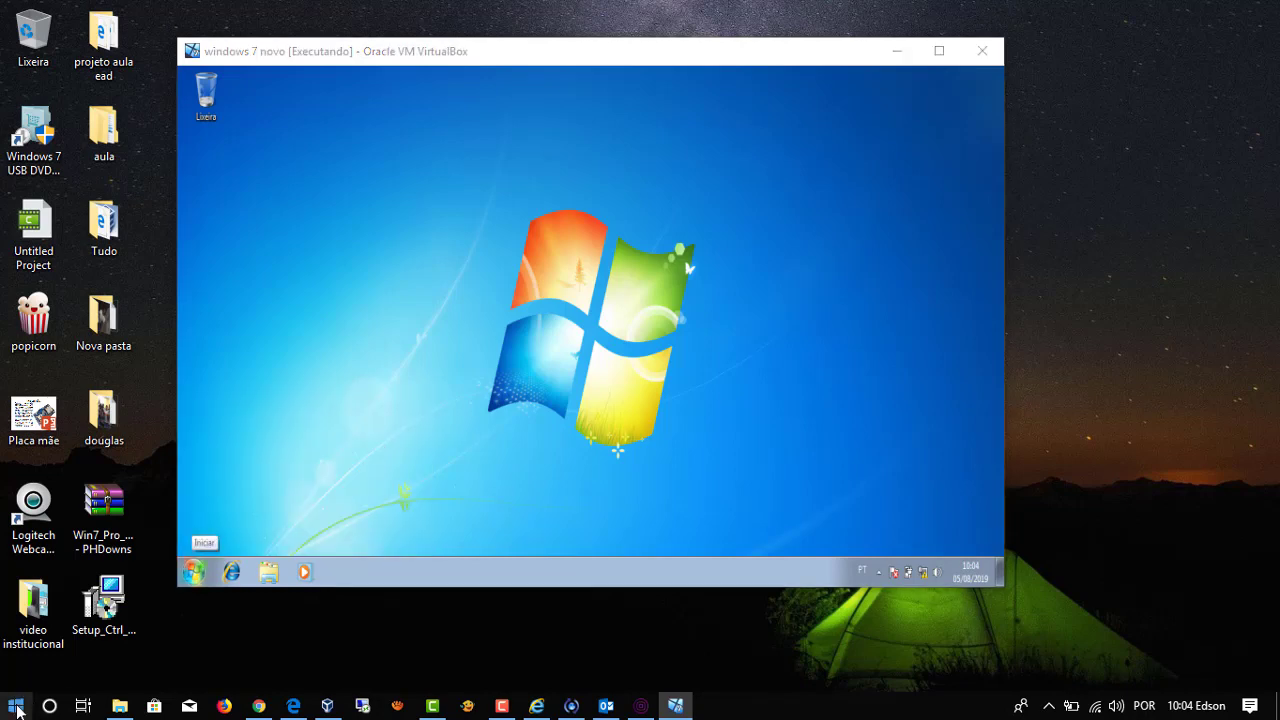
Search the host system for "te" and open the on-screen keyboard (Teclado Virtual)
click(50, 708)
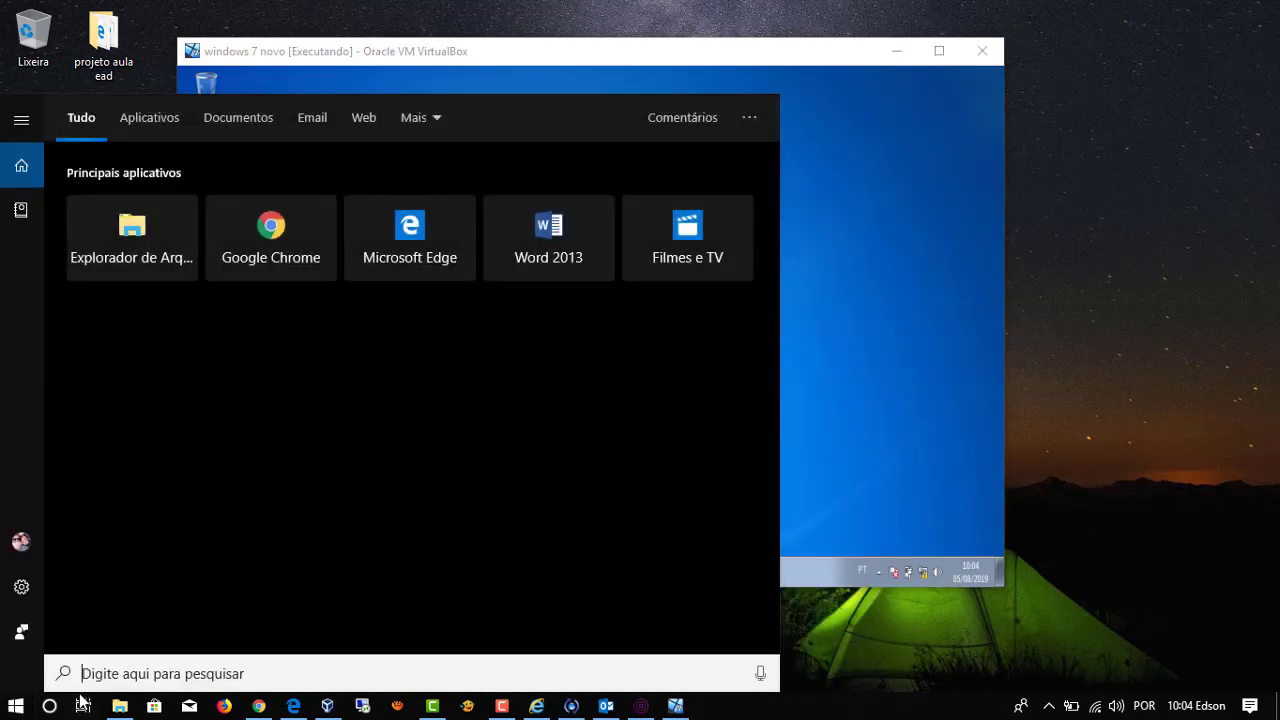
text(te)
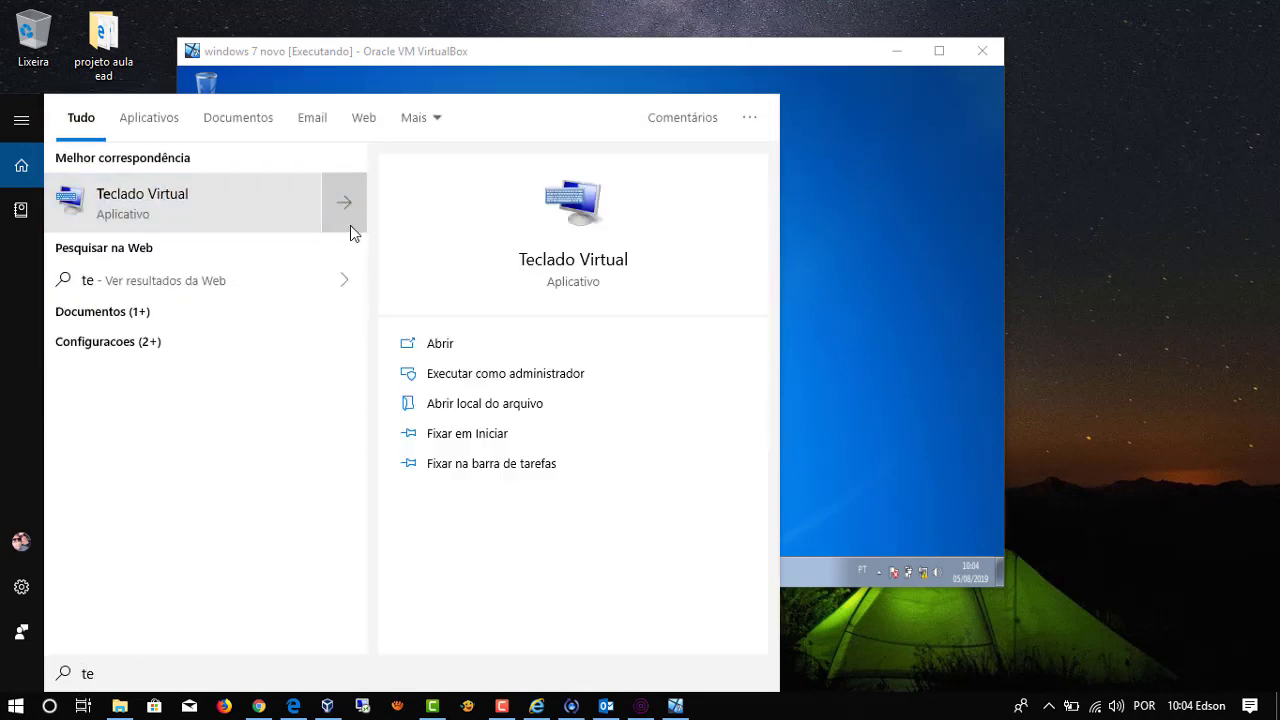
key(Return)
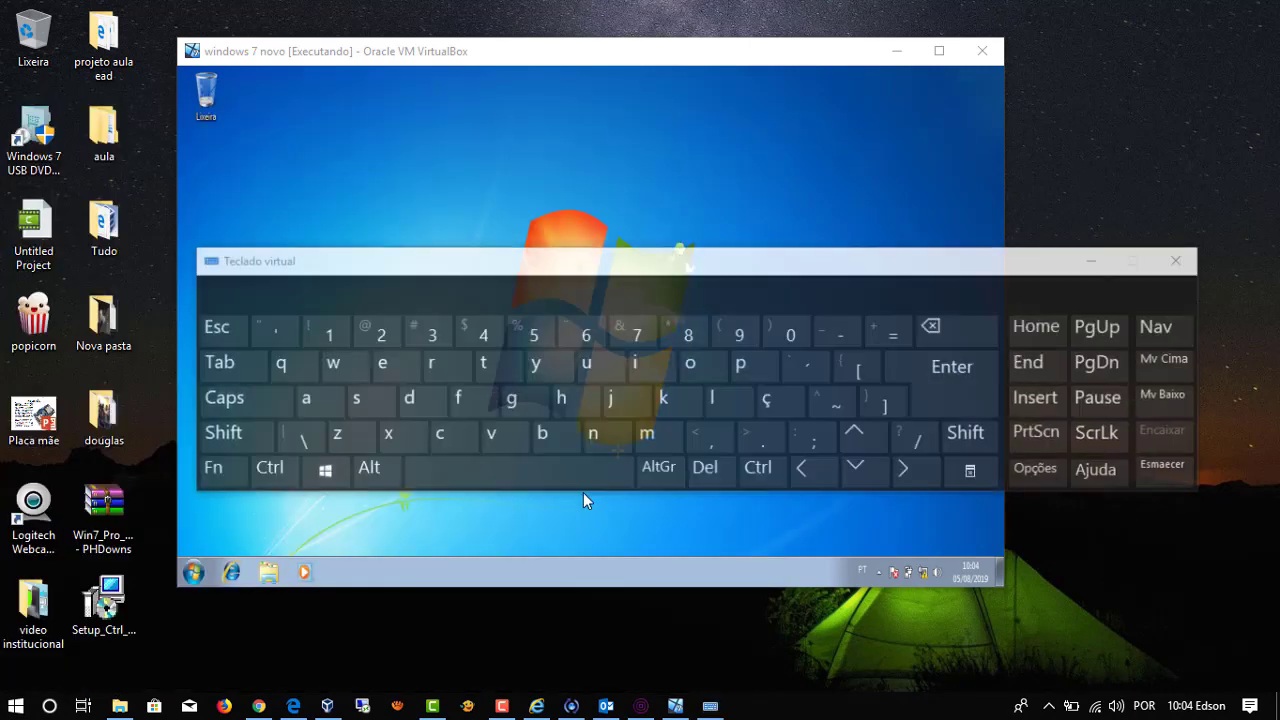
Return the virtual machine from scaled mode to a normal window with Host+C on the on-screen keyboard, and close the keyboard
click(691, 52)
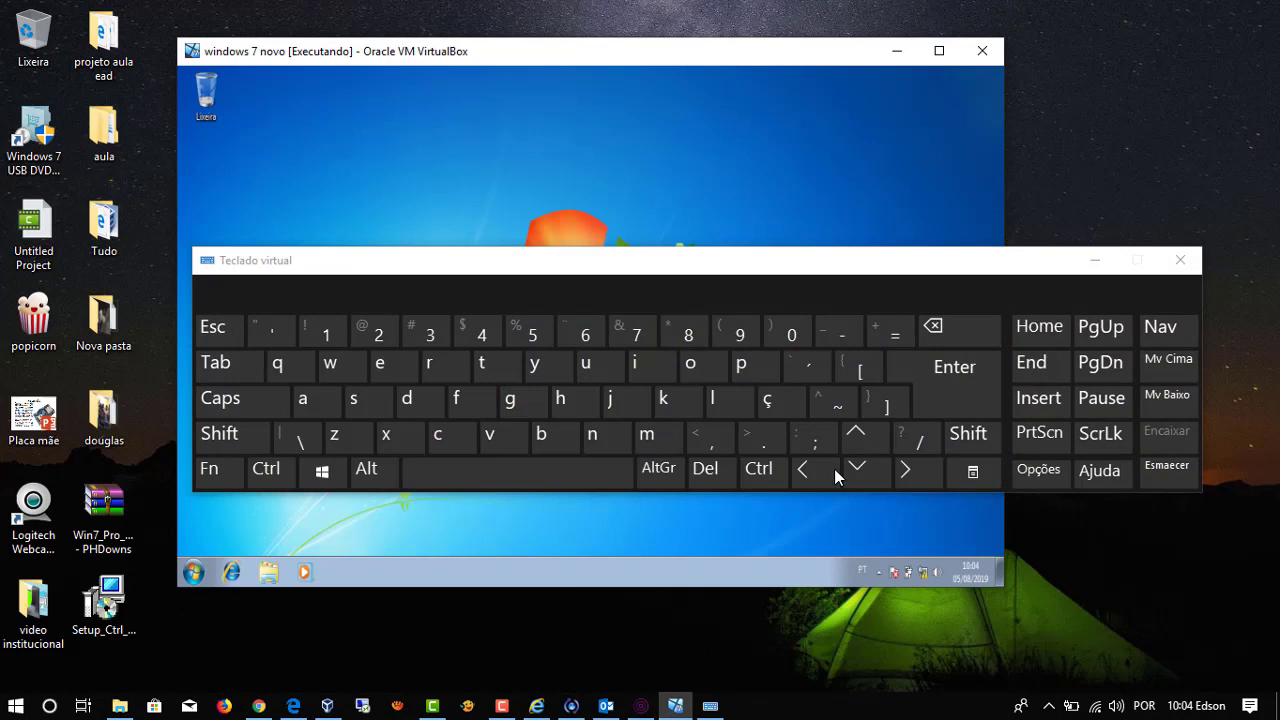
click(763, 476)
click(450, 437)
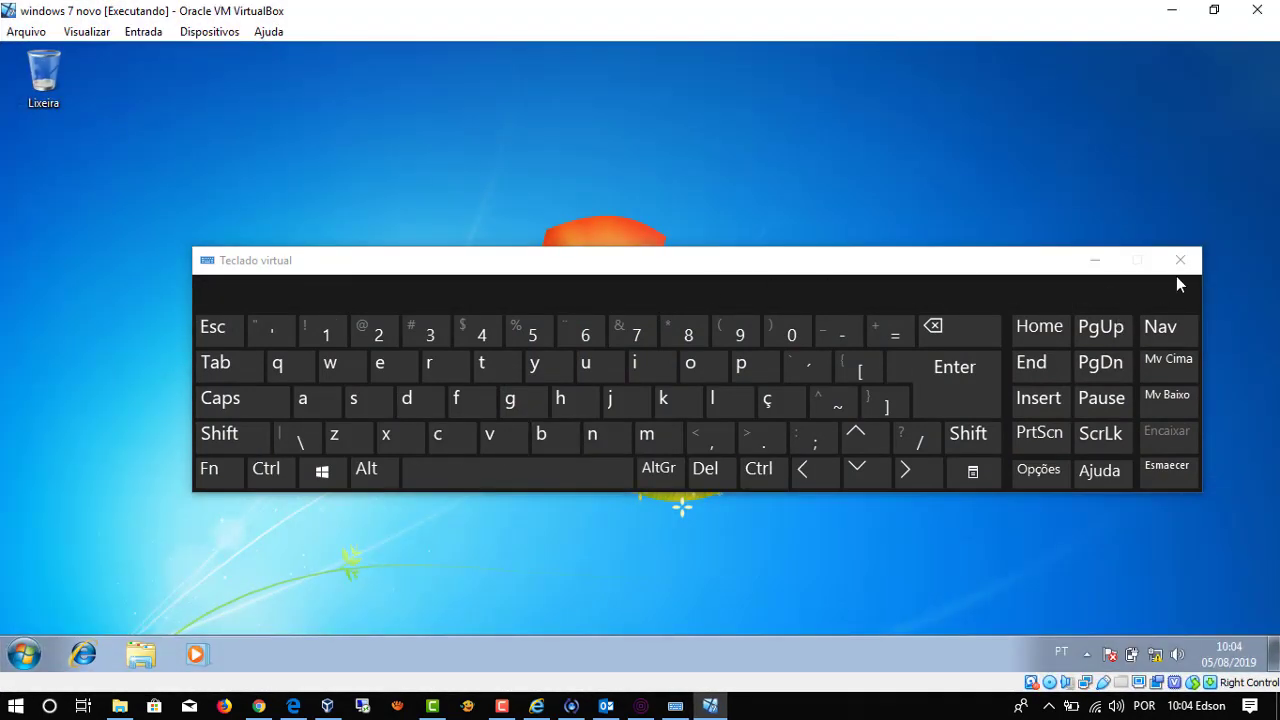
click(1180, 260)
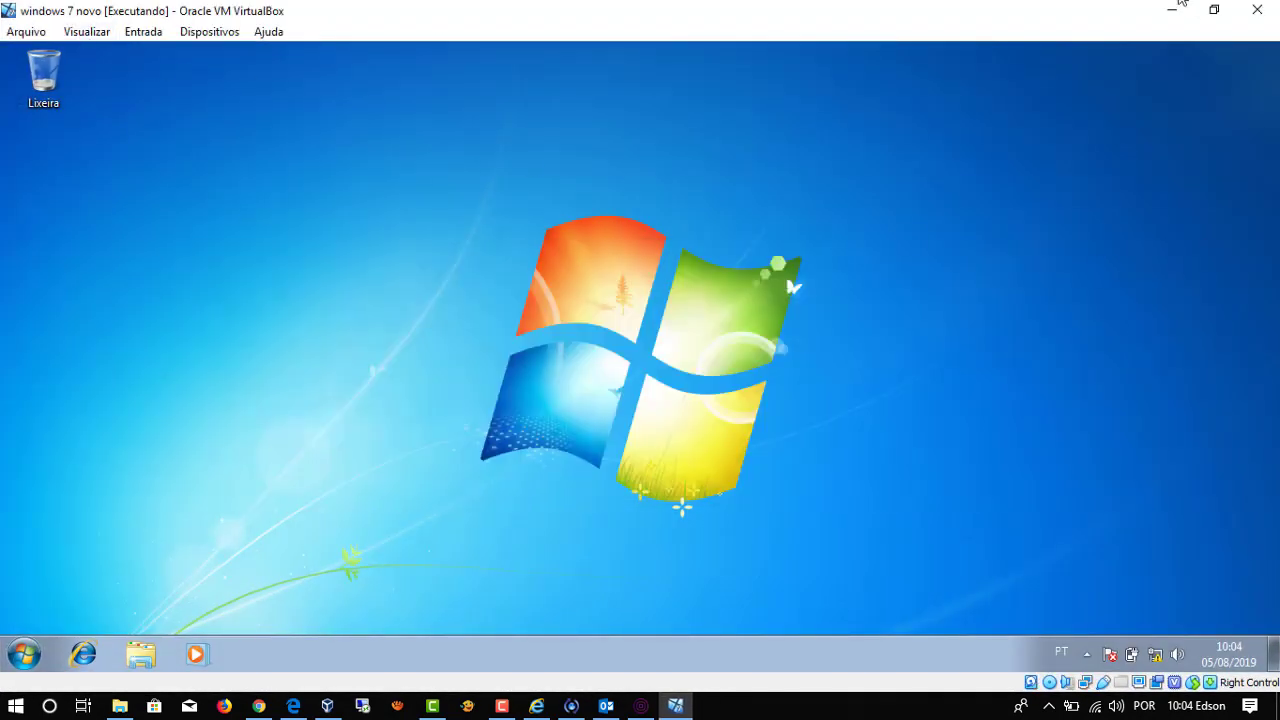
Switch the windows 7 novo machine to full-screen mode from its view options and accept the mode change
click(98, 35)
click(112, 52)
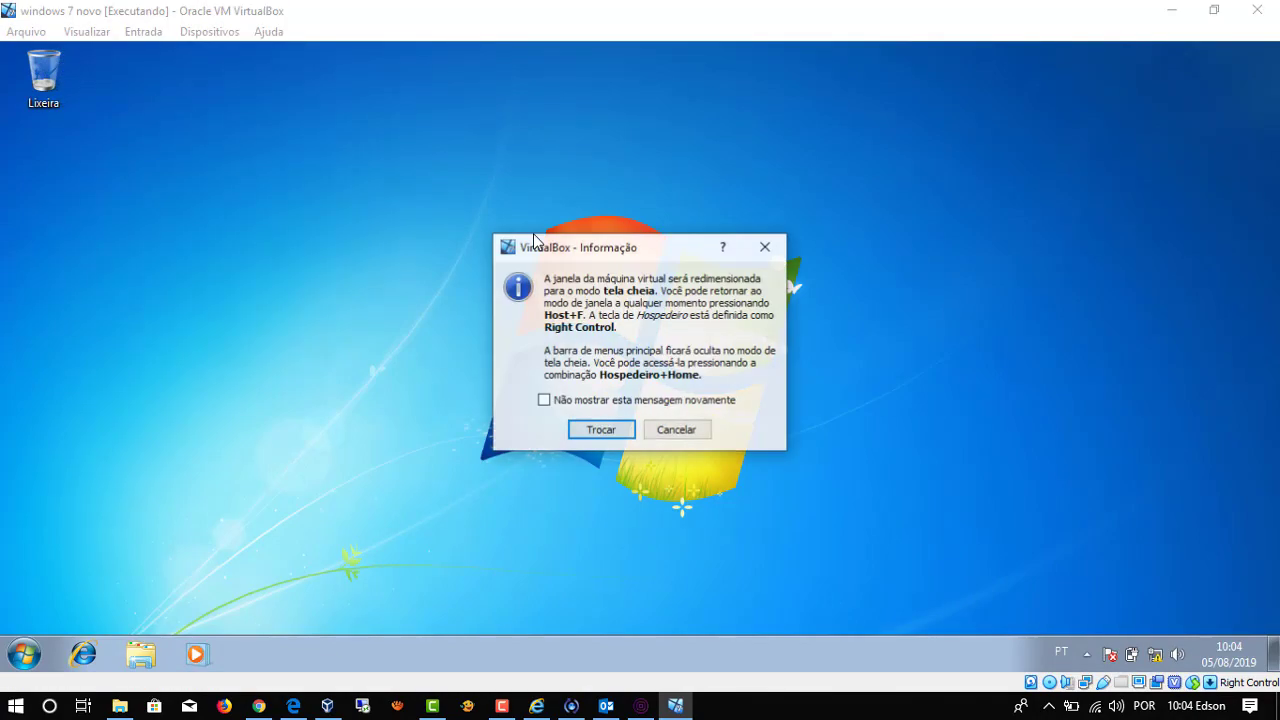
click(616, 429)
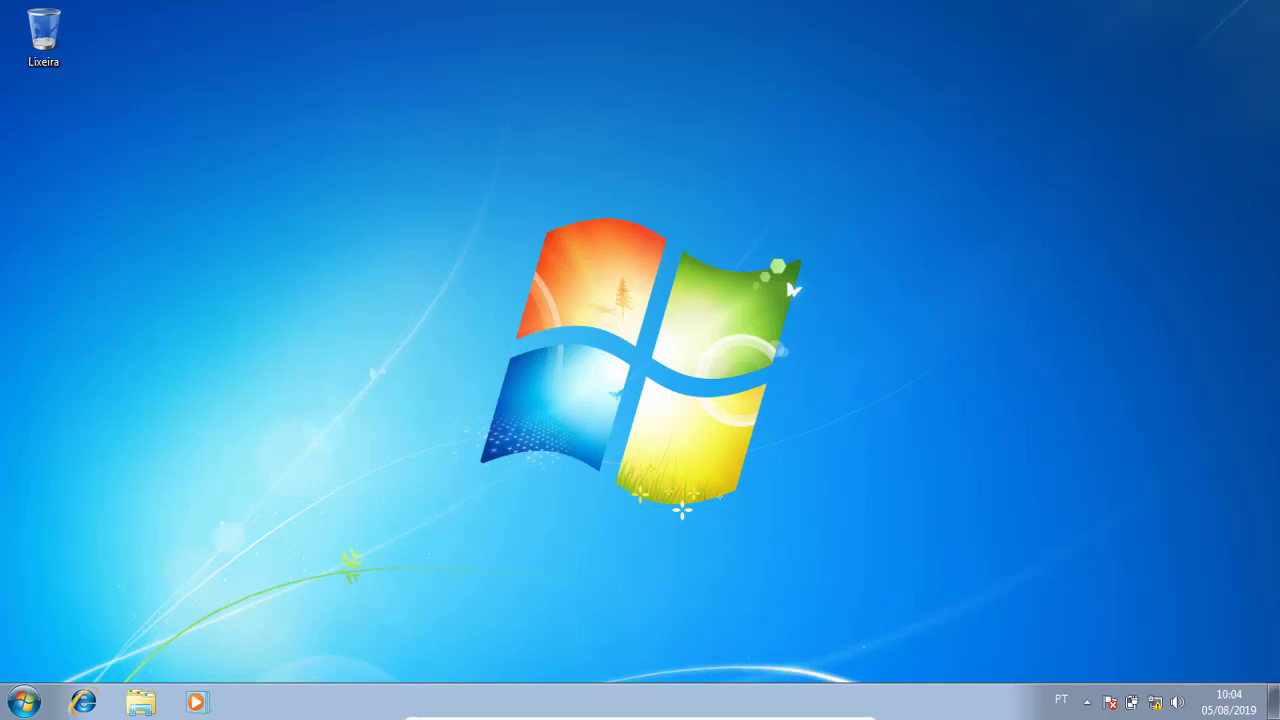
Close the full-screen virtual machine by powering it off with the Desligar a máquina option
mouse_move(865, 712)
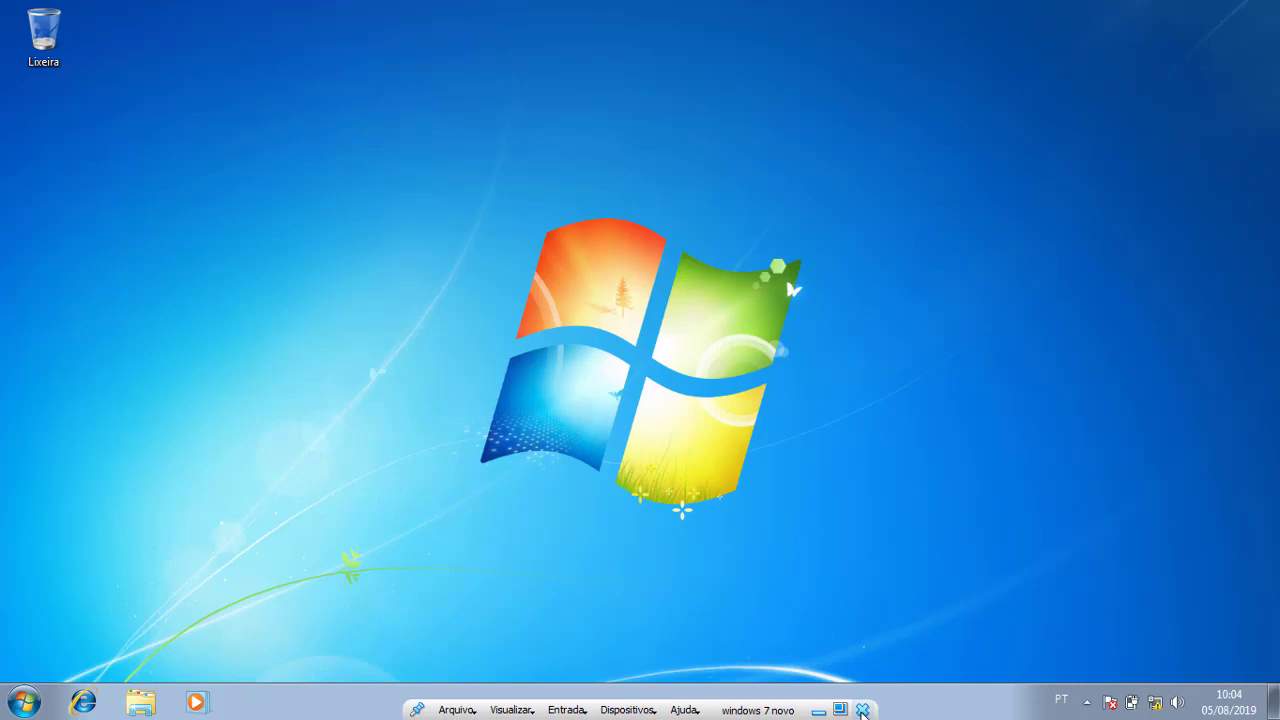
click(862, 711)
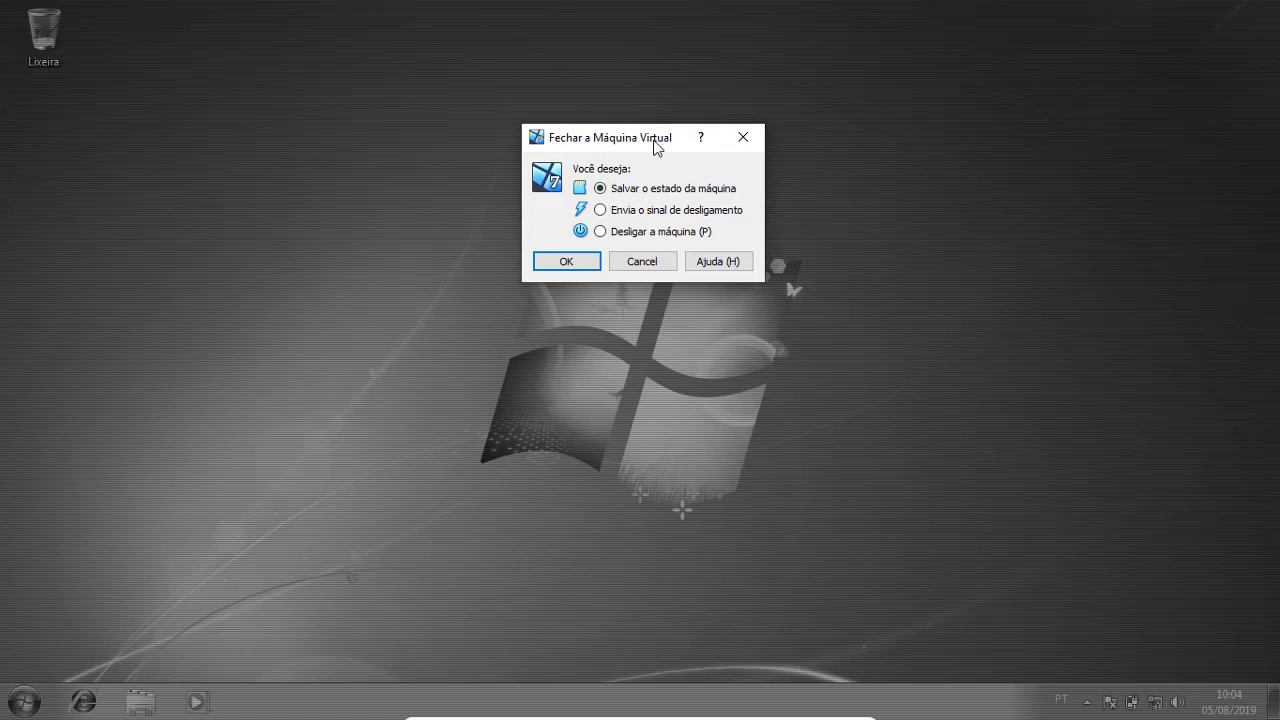
click(613, 233)
click(566, 262)
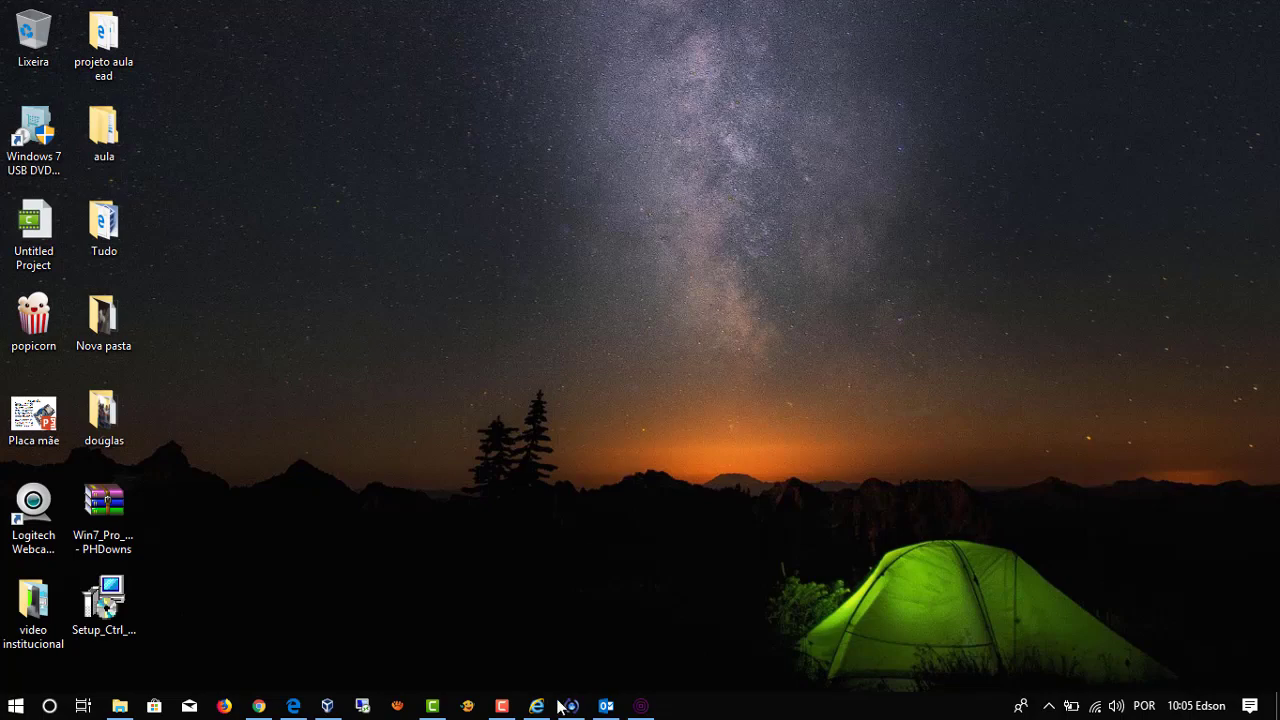
Bring up the VirtualBox Manager, open the settings of the windows 7 novo machine, and move the settings dialog slightly up
click(327, 706)
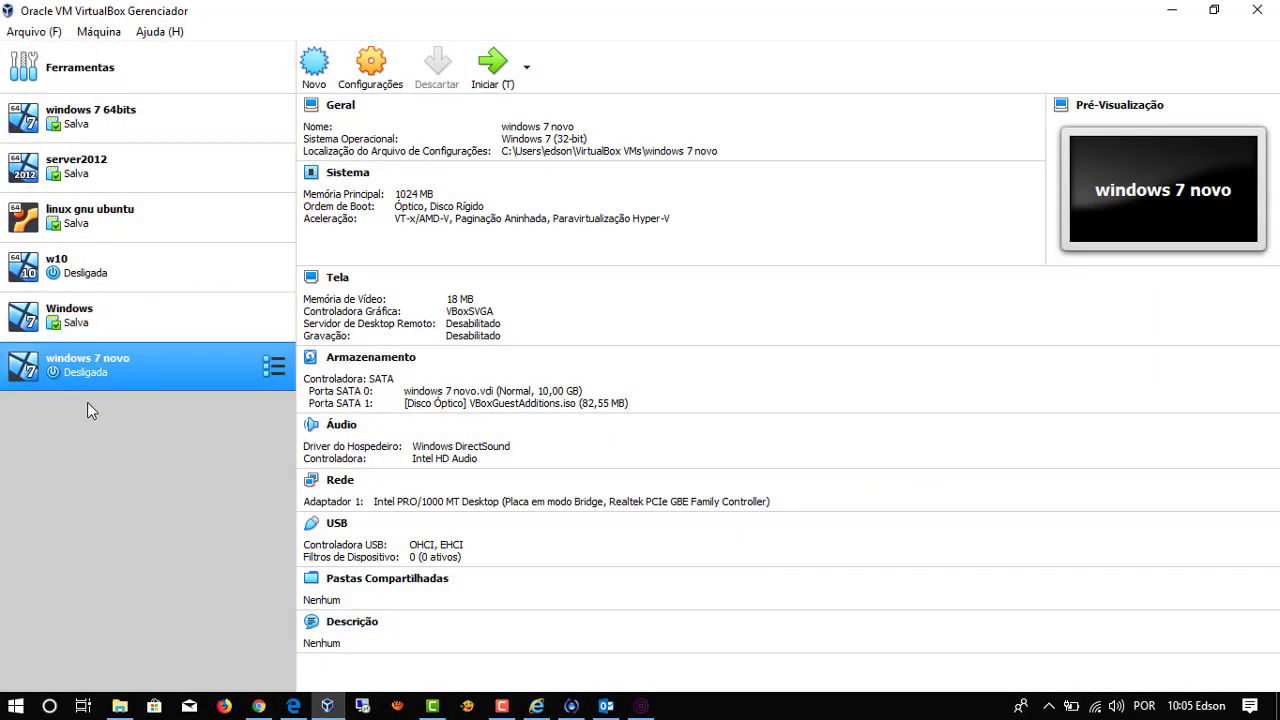
ctrl+click(72, 316)
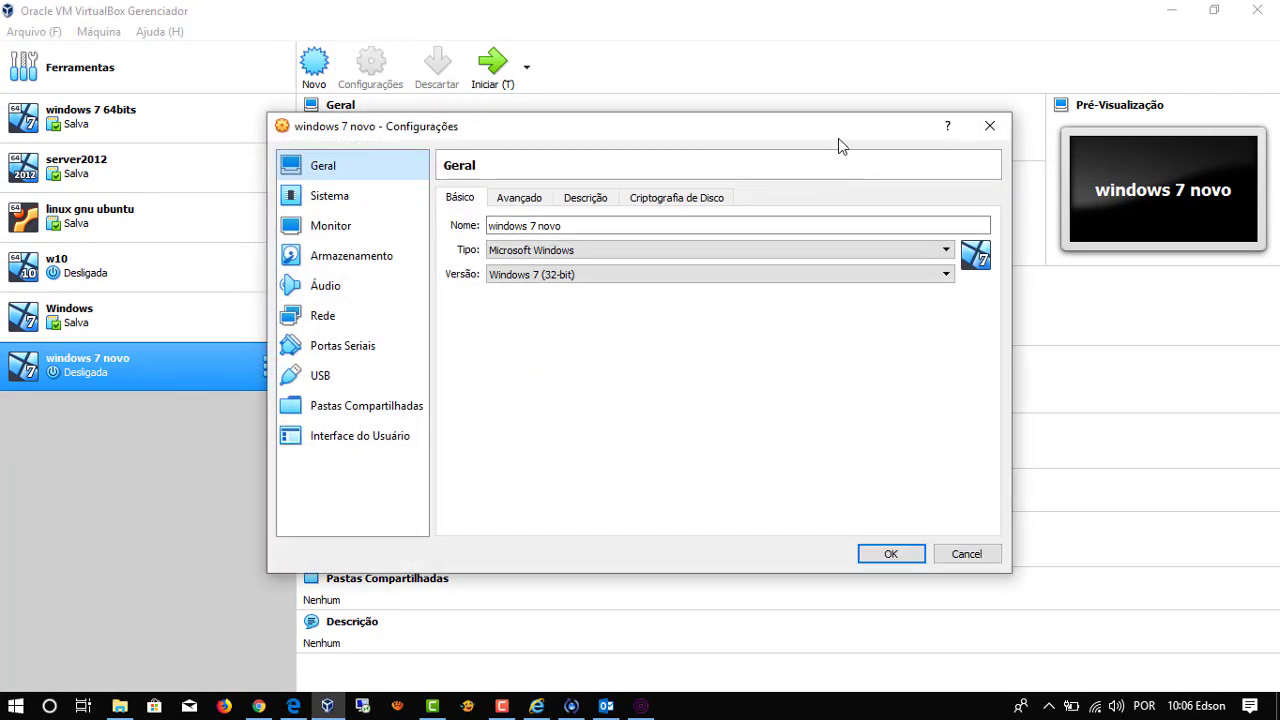
drag(838, 139, 861, 110)
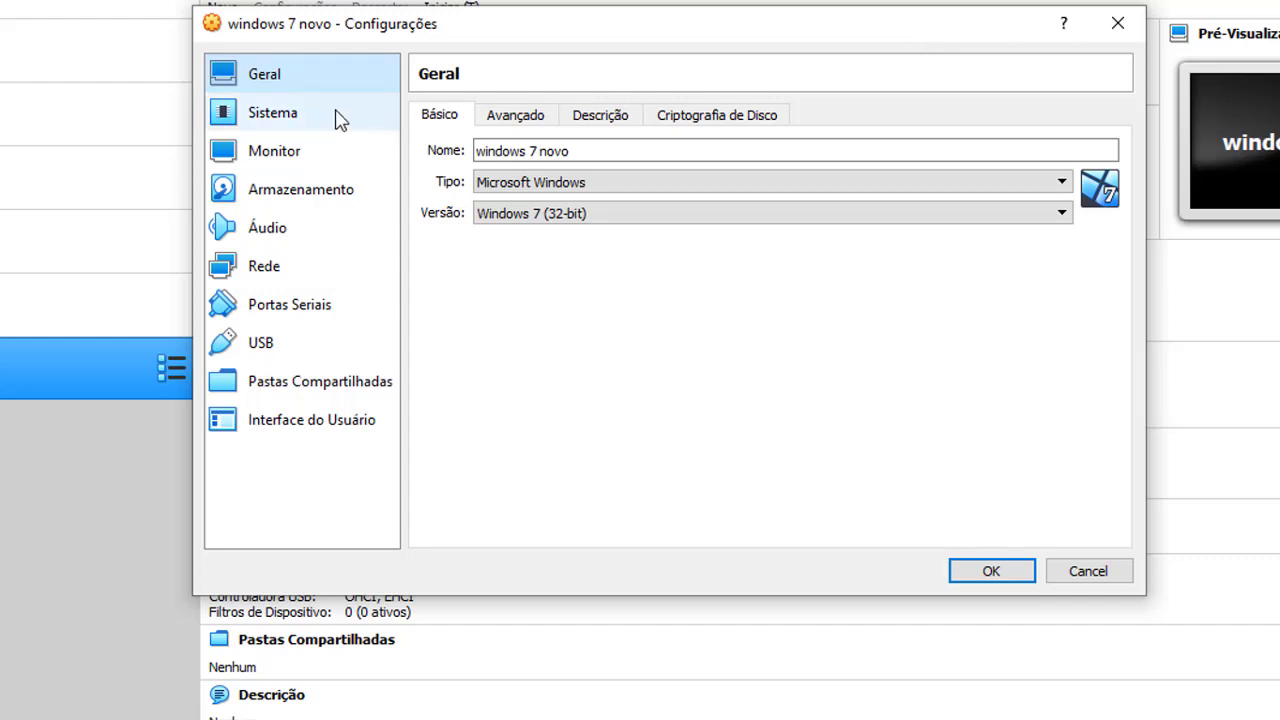
Examine the machine's name and its snapshot folder path in the basic and advanced general settings
triple_click(594, 154)
click(516, 116)
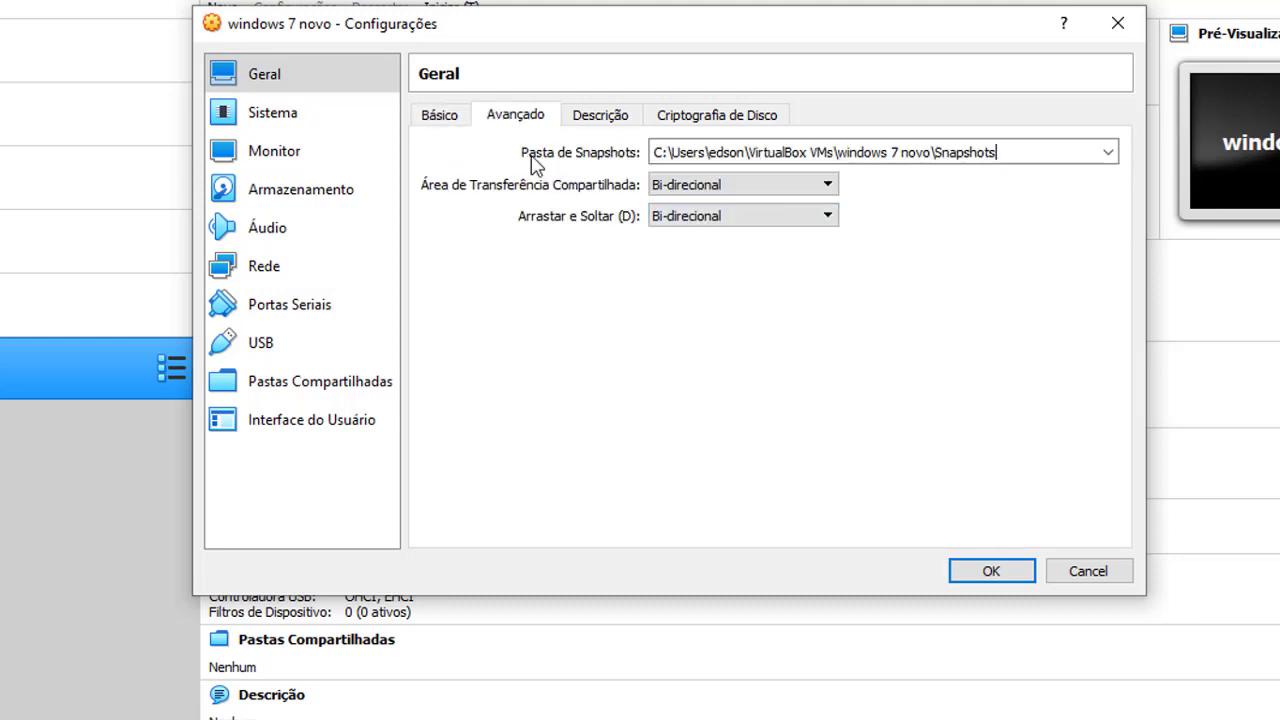
click(1029, 152)
double_click(965, 152)
triple_click(892, 152)
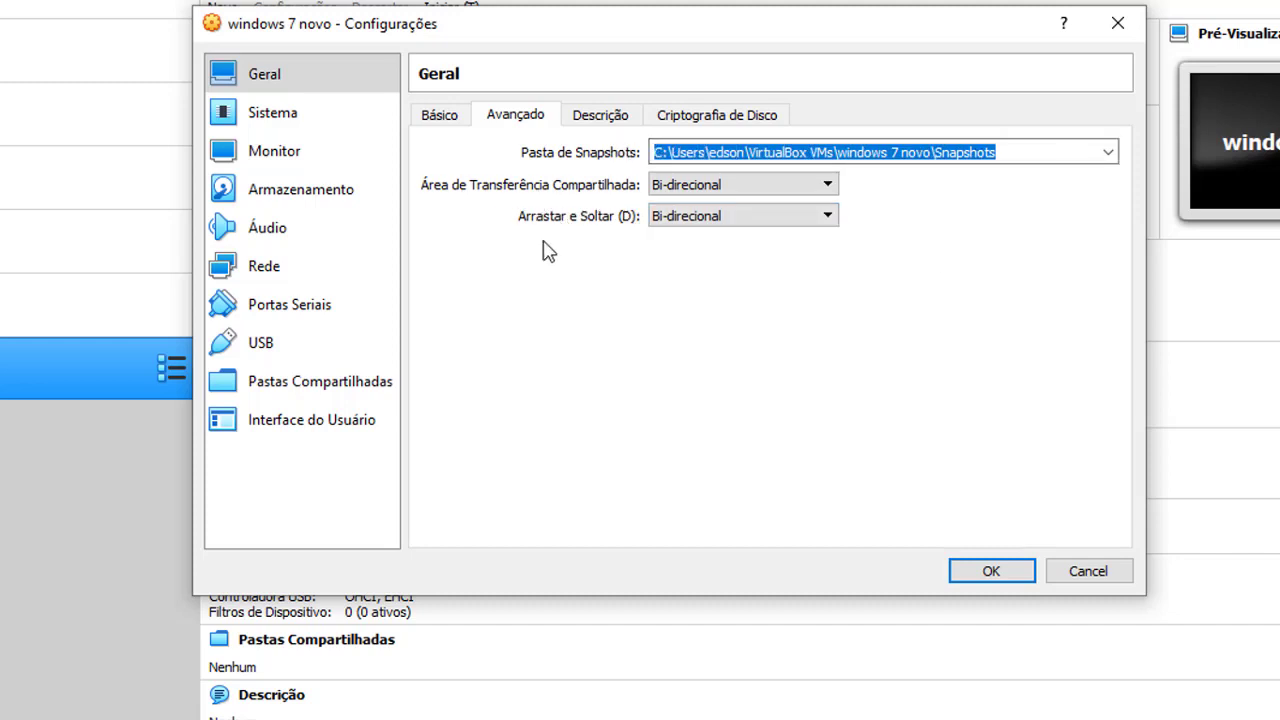
Set both the shared clipboard and drag and drop to Desabilitado in the advanced general settings
click(806, 186)
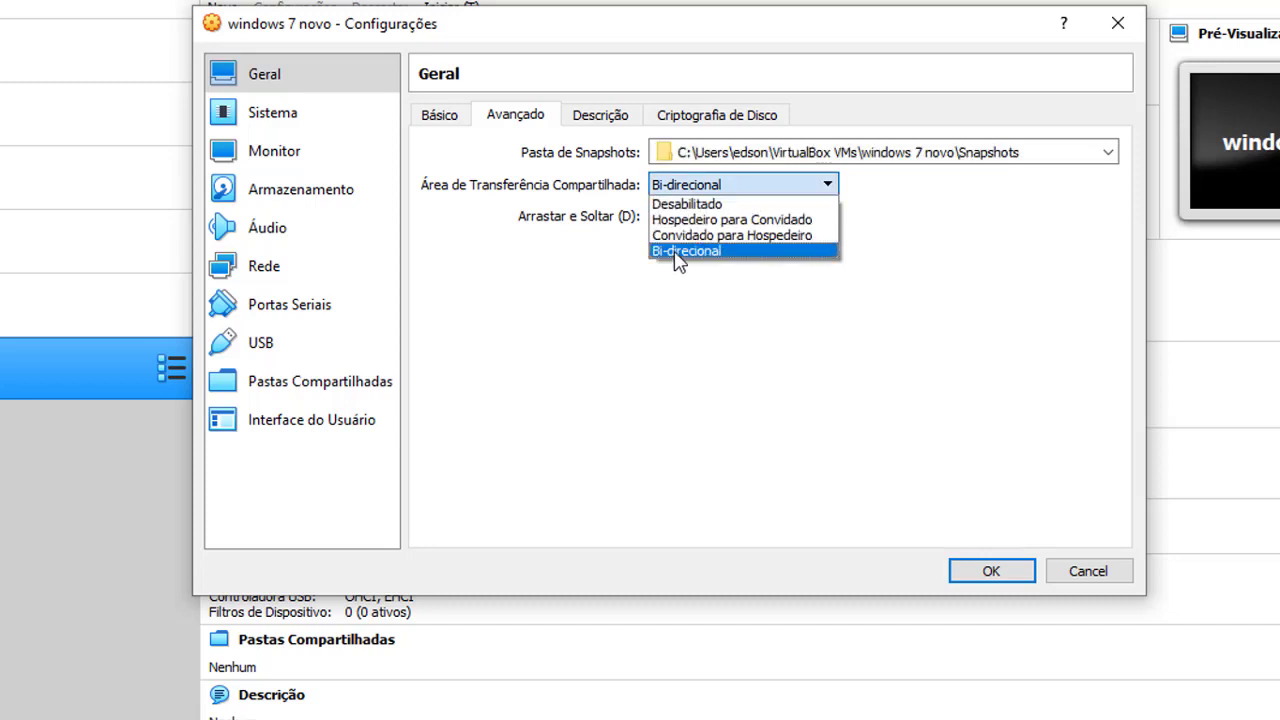
click(688, 204)
click(722, 218)
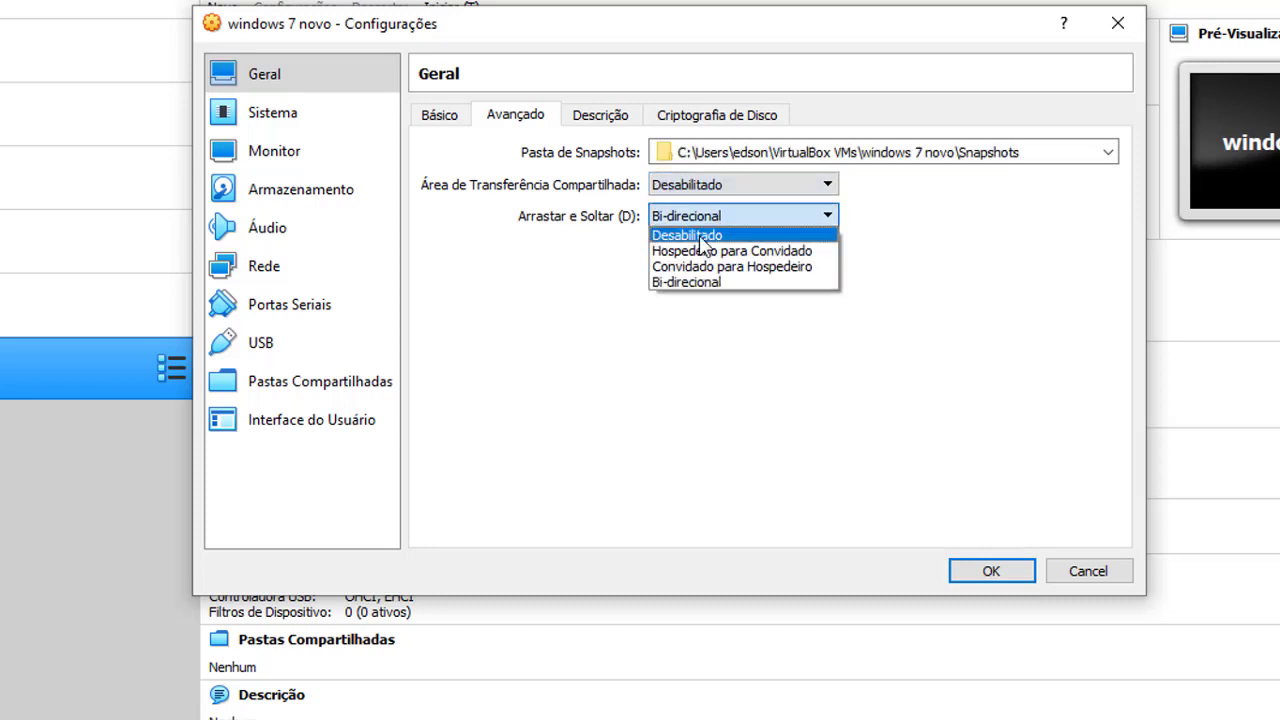
click(710, 234)
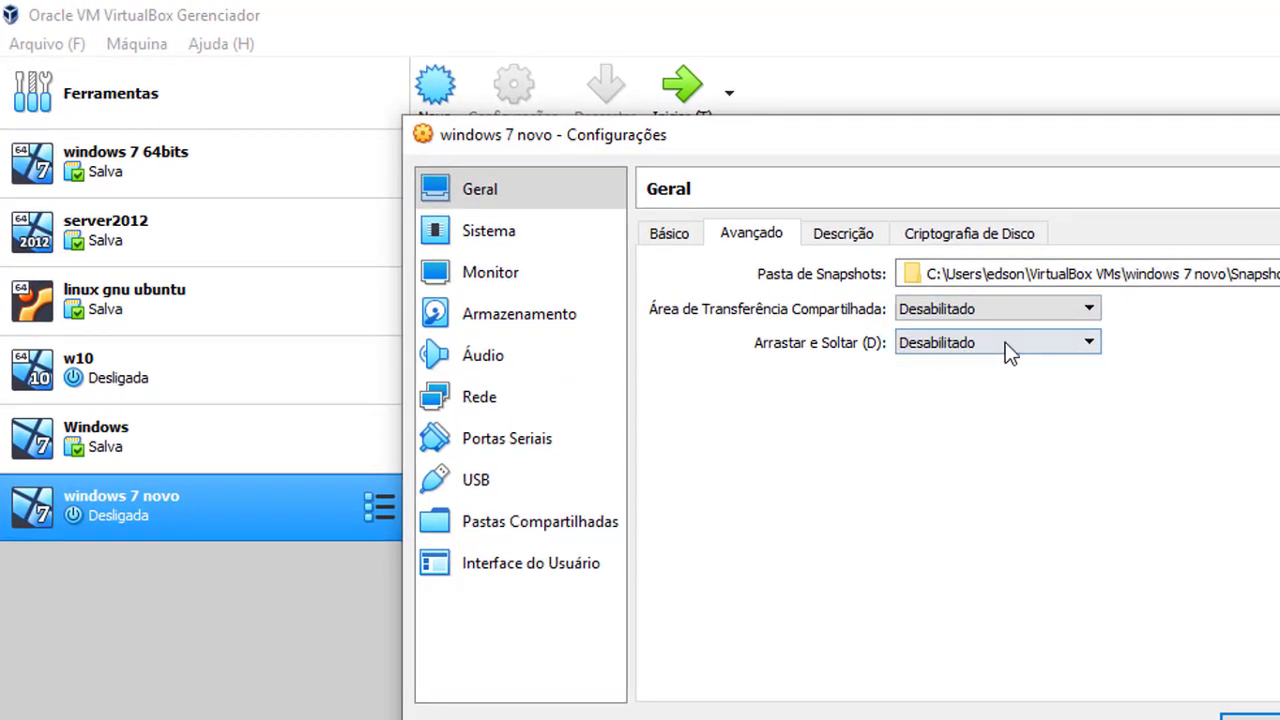
Examine the direction options offered for the shared clipboard and for drag and drop, leaving both settings as they are
click(1036, 312)
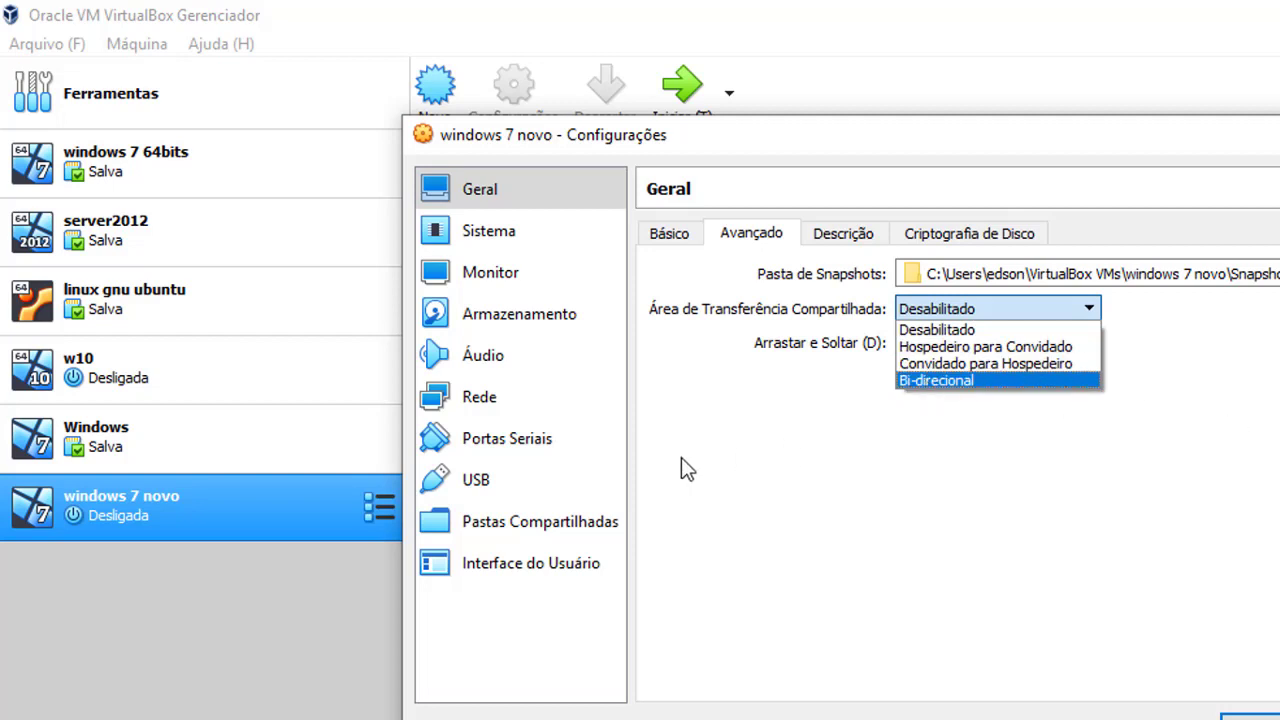
click(1268, 468)
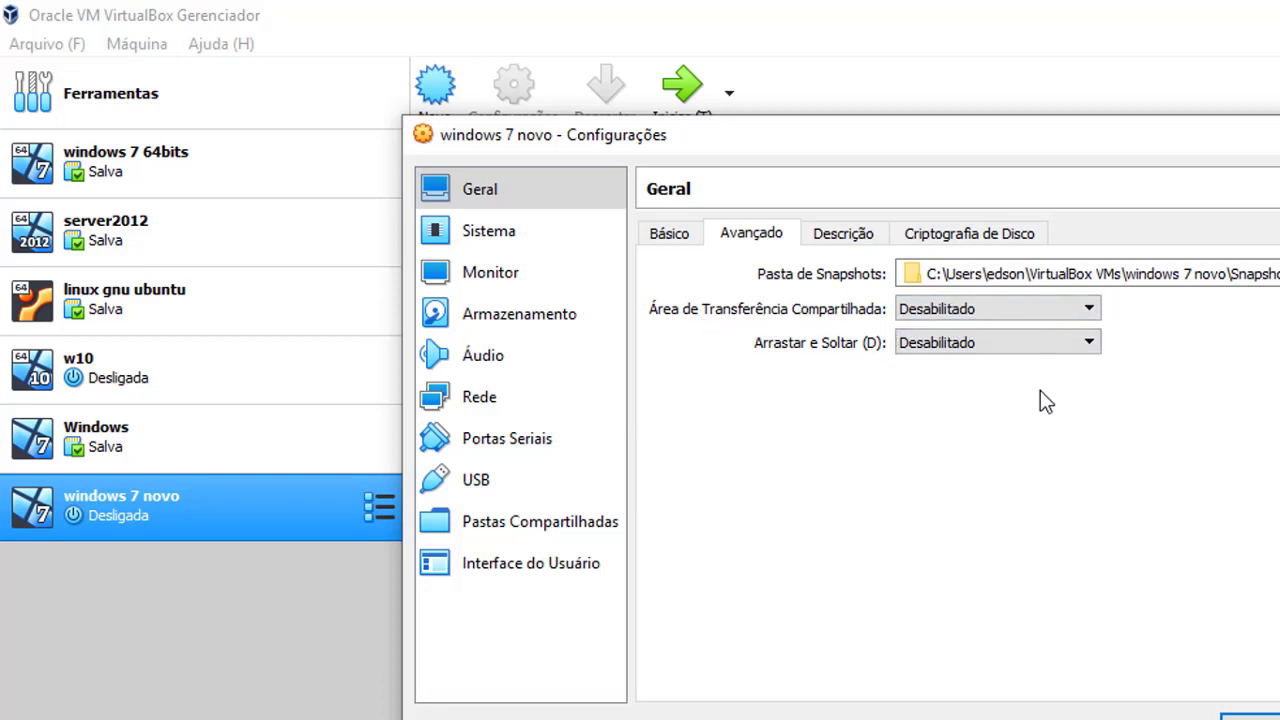
click(987, 346)
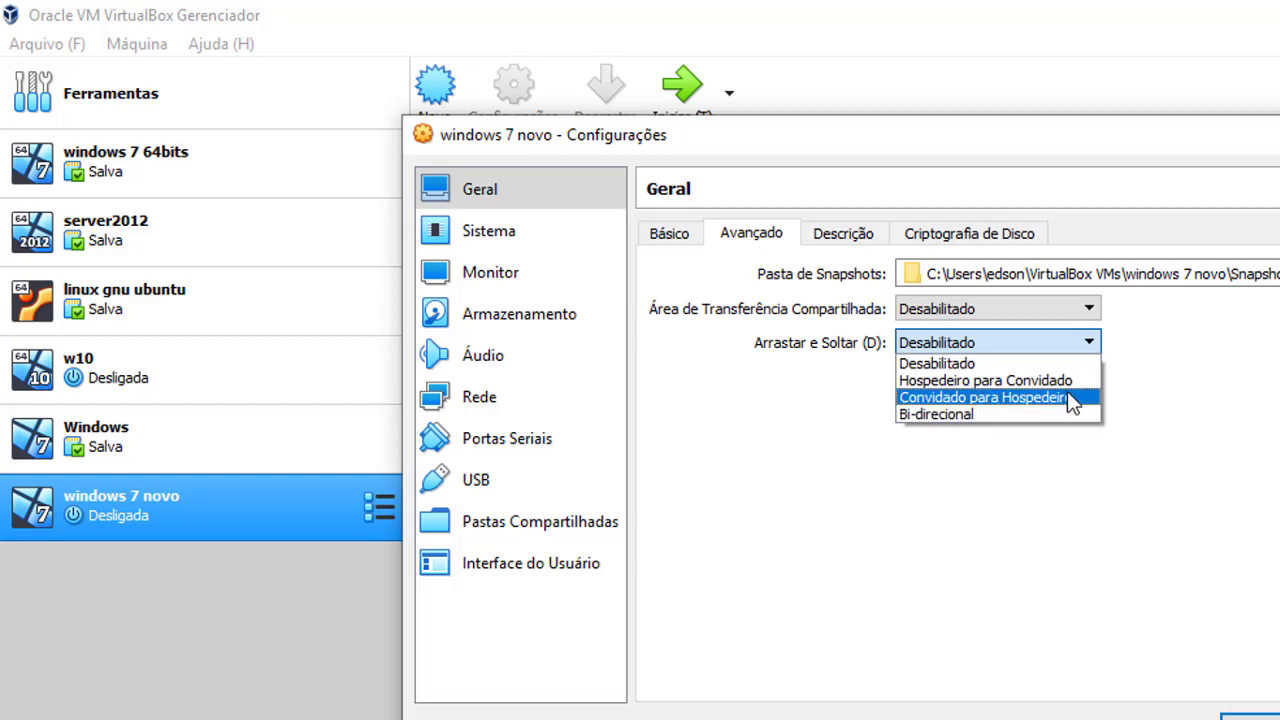
click(820, 480)
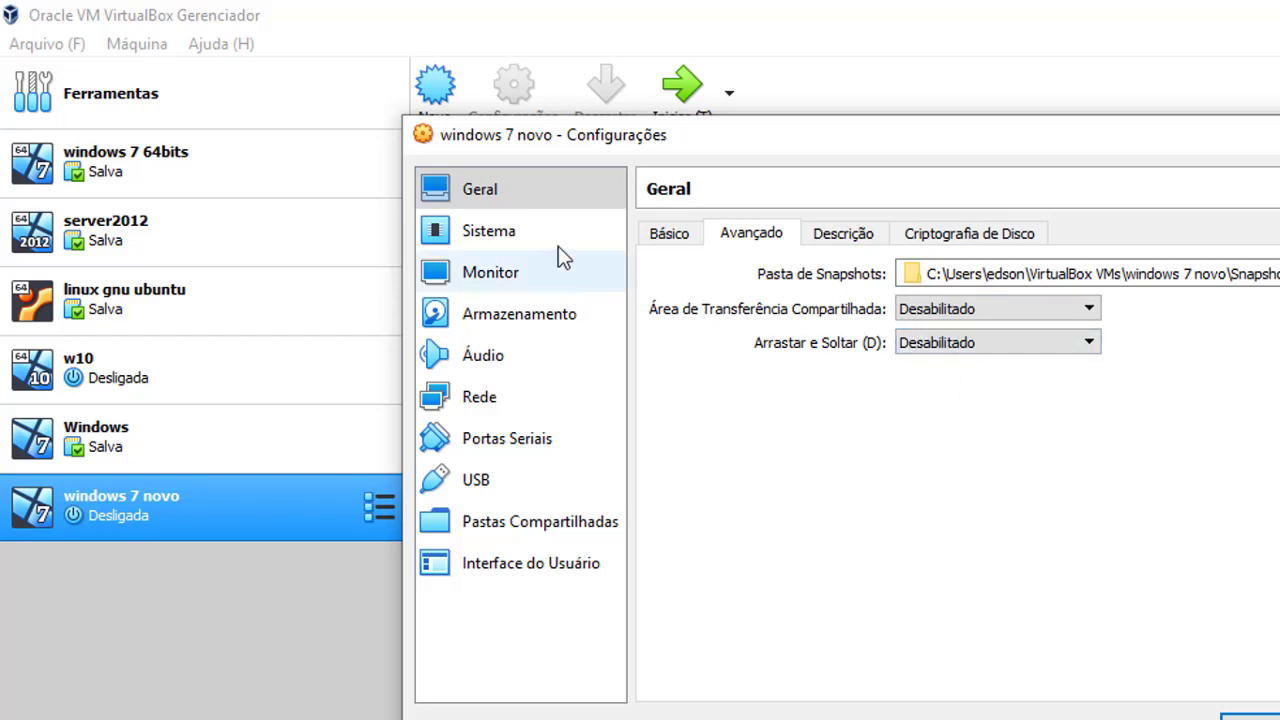
Try a base memory of 872 MB in the system settings and close the settings without saving
click(497, 238)
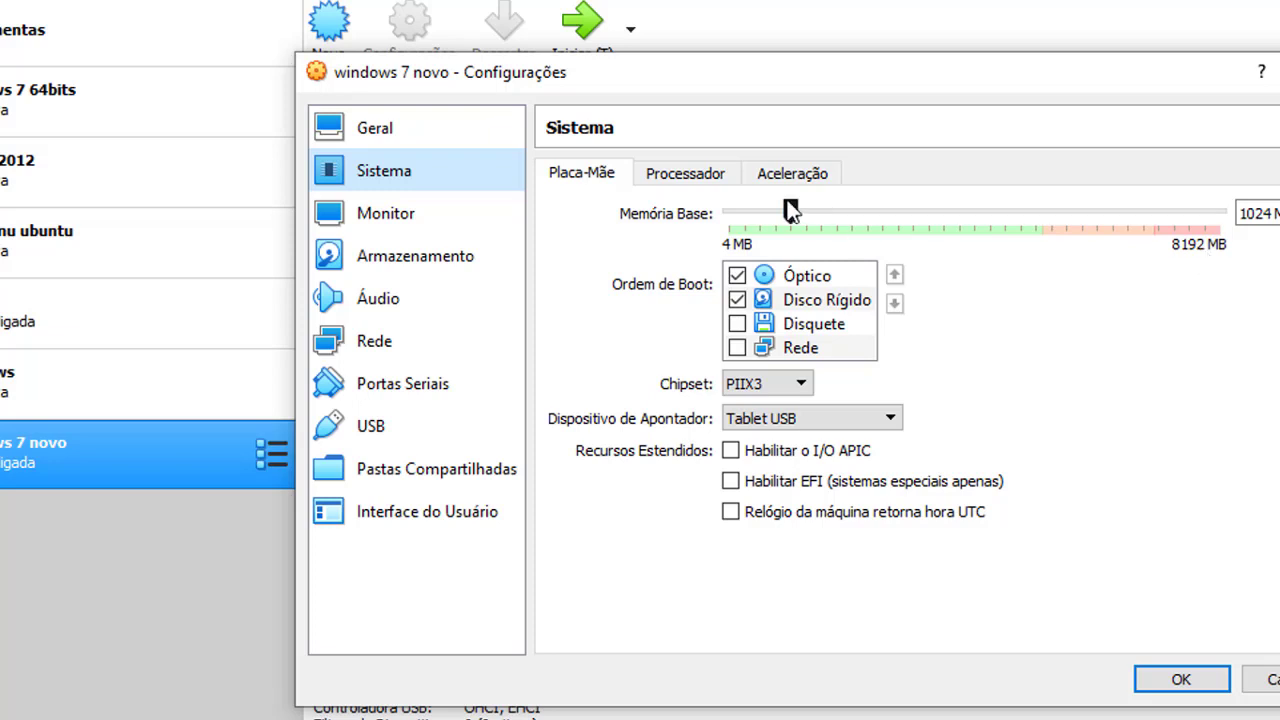
mouse_move(790, 210)
mouse_down()
mouse_move(1208, 217)
mouse_move(663, 225)
mouse_move(739, 214)
mouse_move(778, 224)
mouse_up()
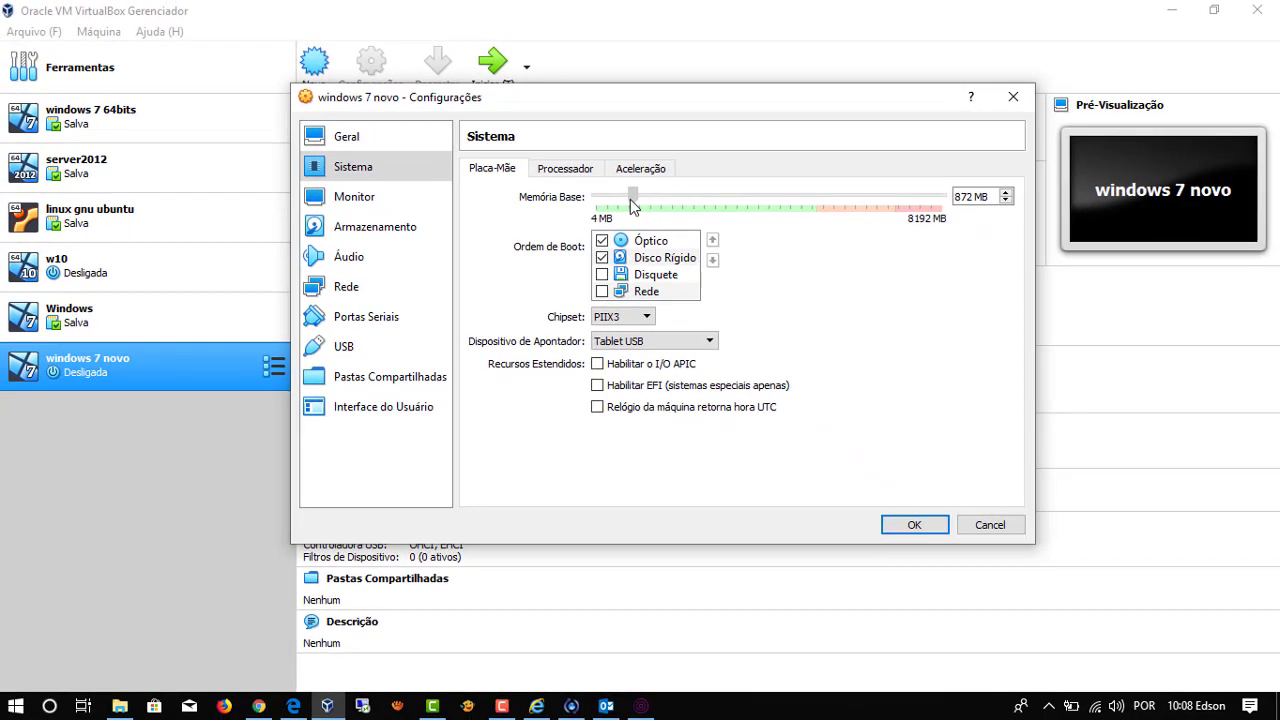
click(1013, 97)
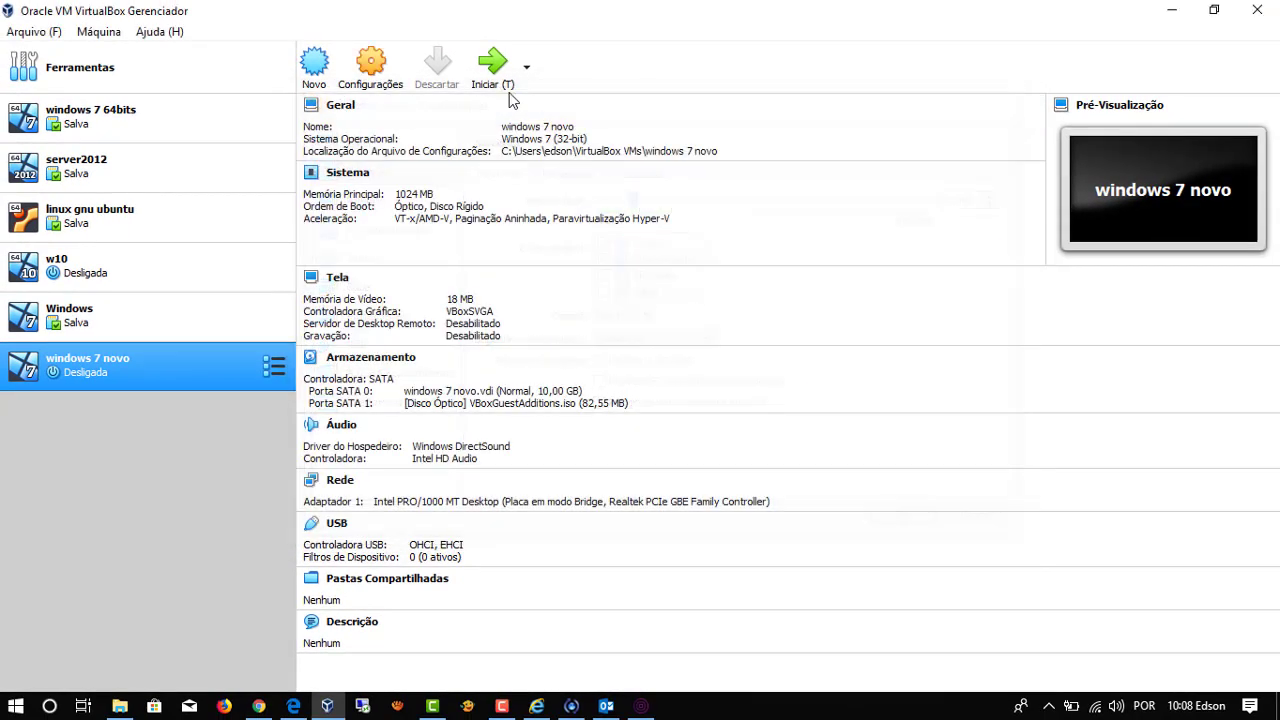
Reopen the windows 7 novo settings, set the base memory to 2048 MB under Sistema, and accept the change
click(371, 65)
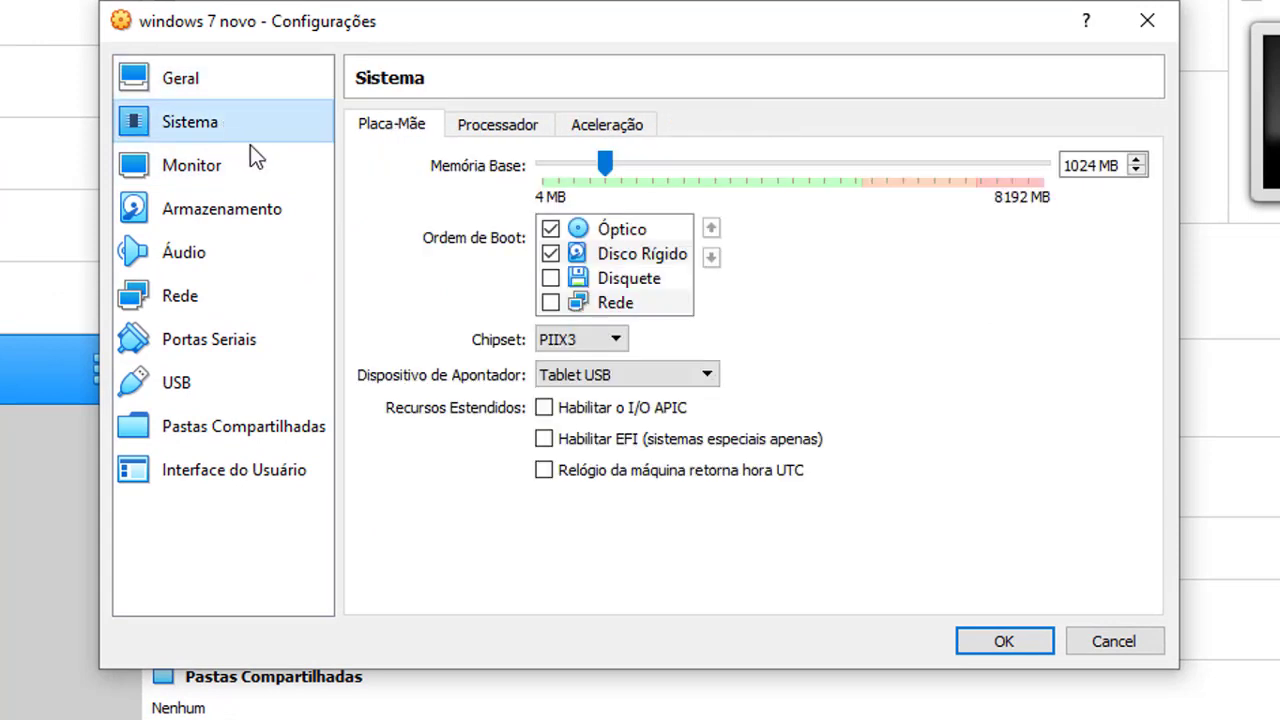
click(315, 172)
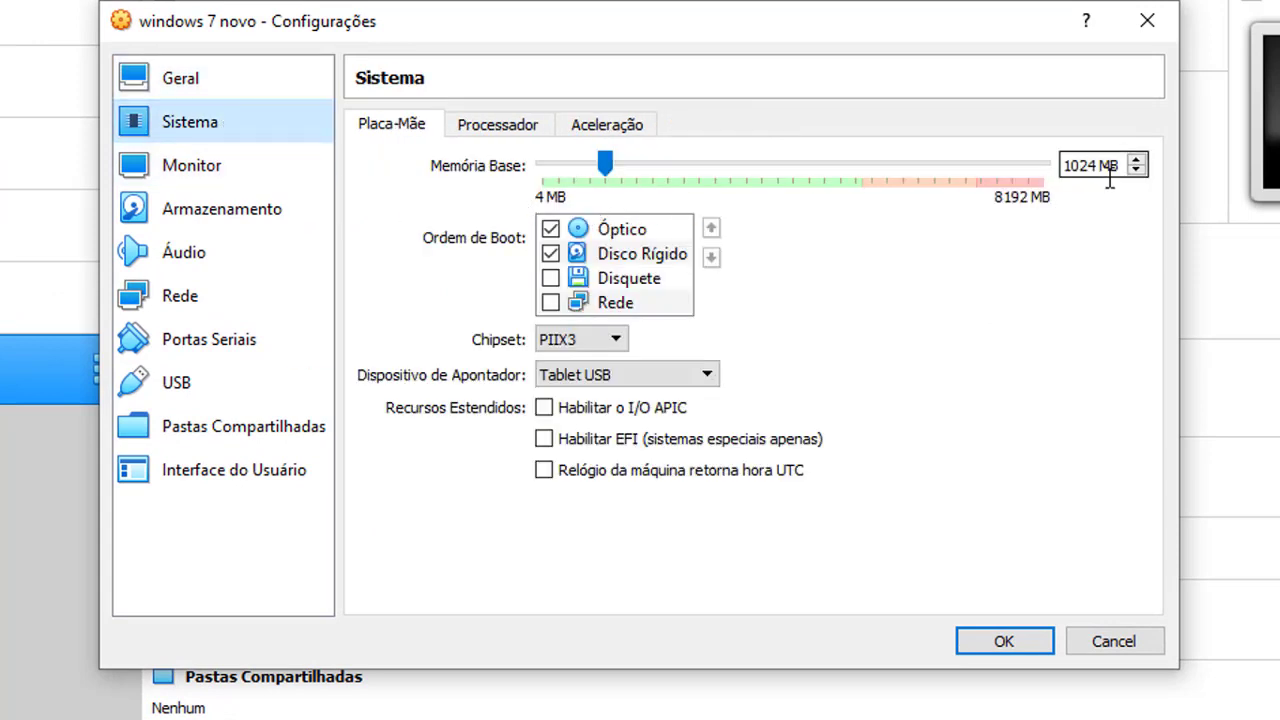
click(650, 162)
click(700, 162)
click(703, 162)
click(705, 161)
click(706, 161)
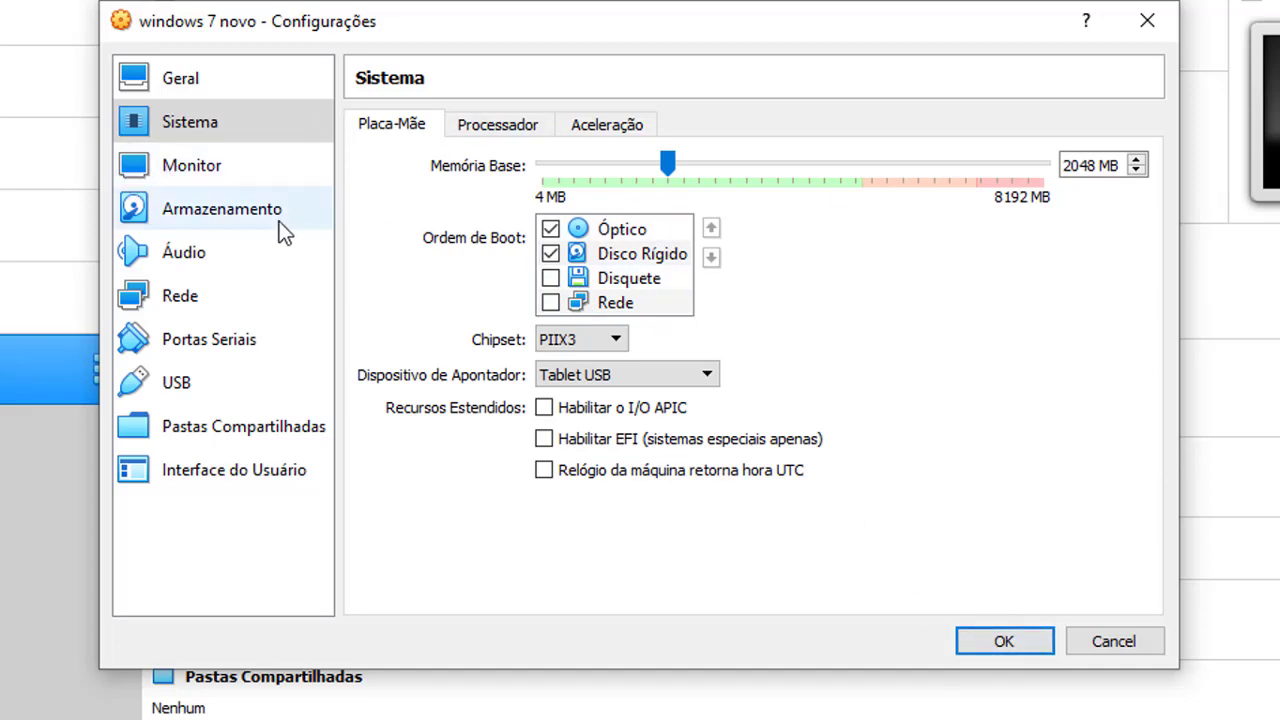
click(1003, 641)
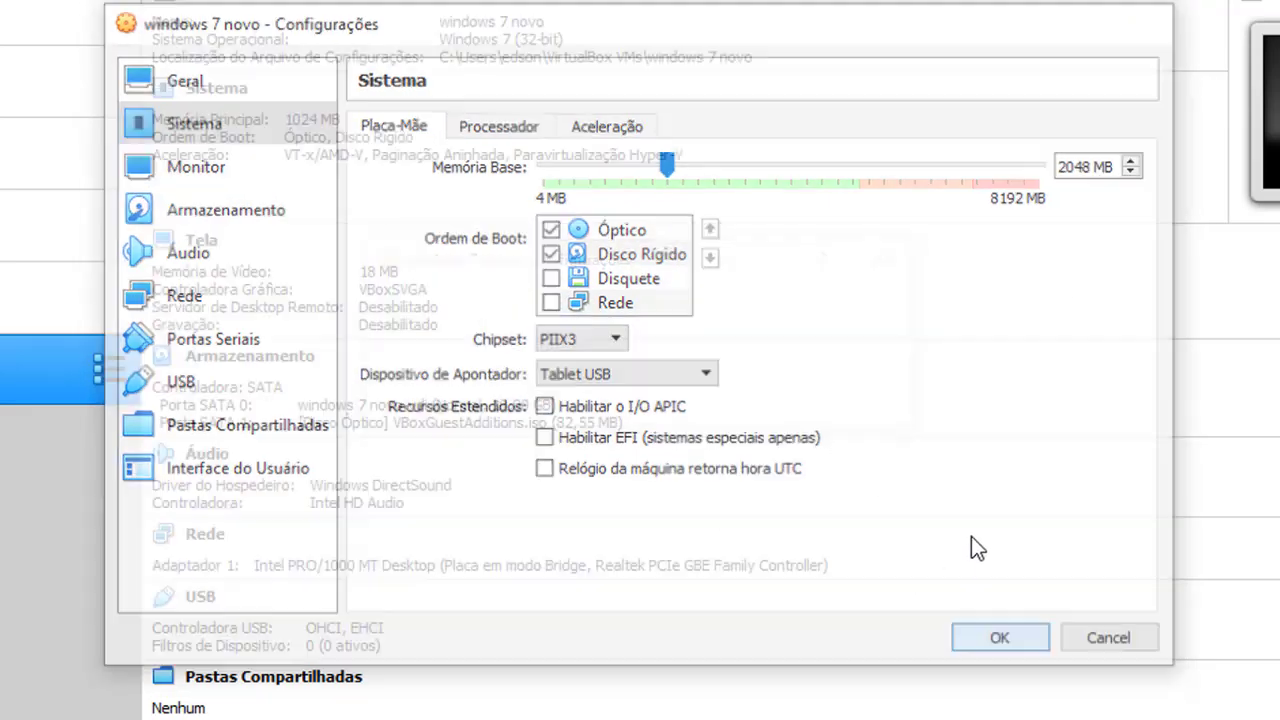
Reopen the windows 7 novo settings and review the base memory under Sistema and the display options under Monitor
key(ctrl+s)
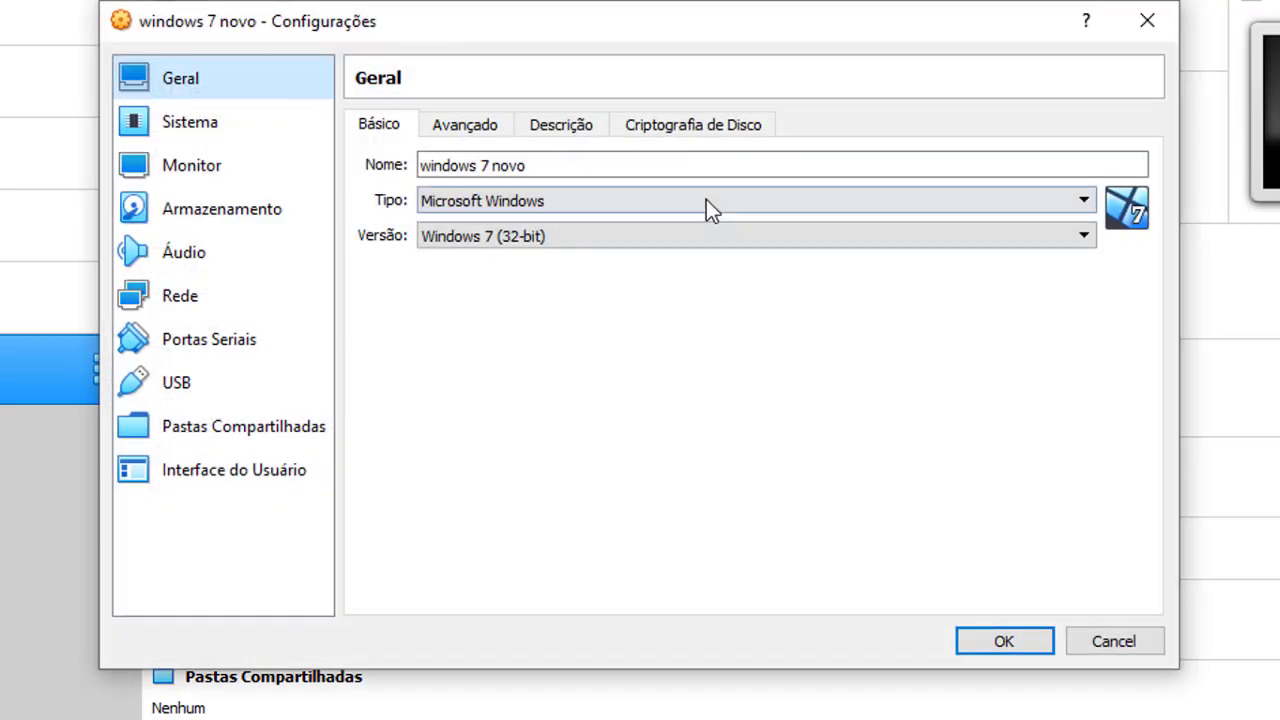
click(130, 121)
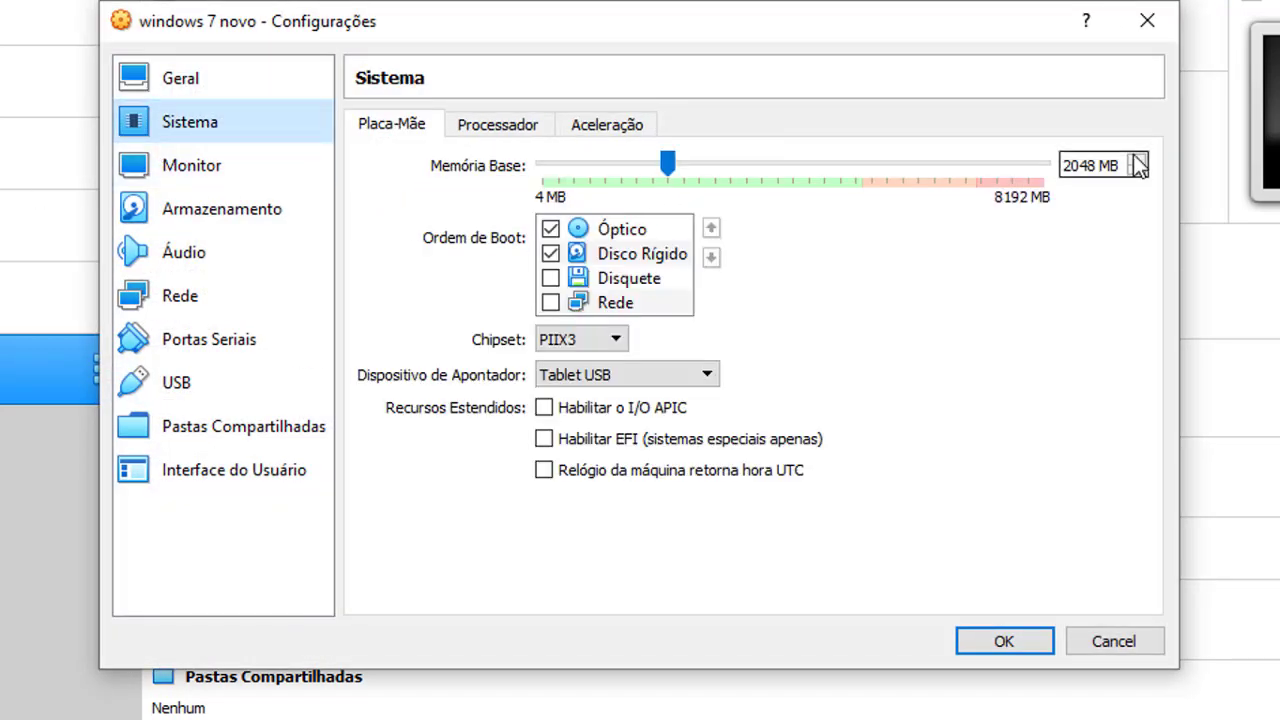
click(180, 160)
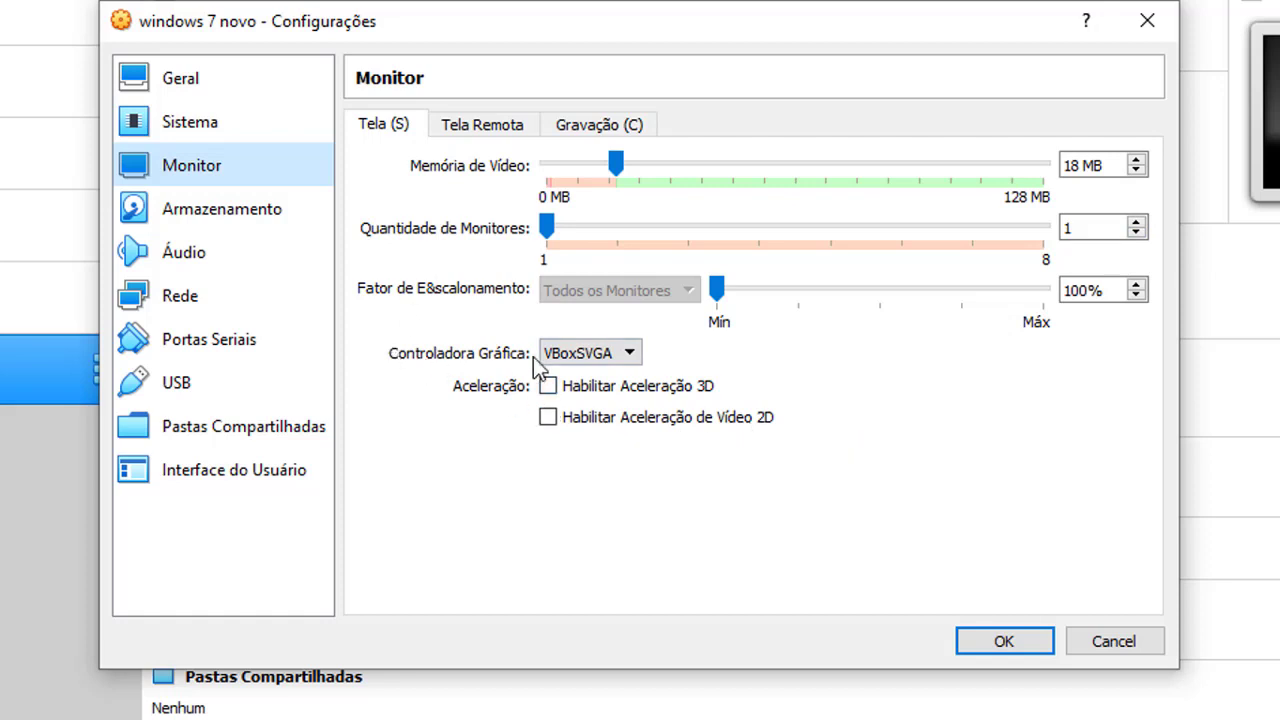
Enable 3D acceleration and 2D video acceleration for the display, and look through the remote display and recording options
click(546, 388)
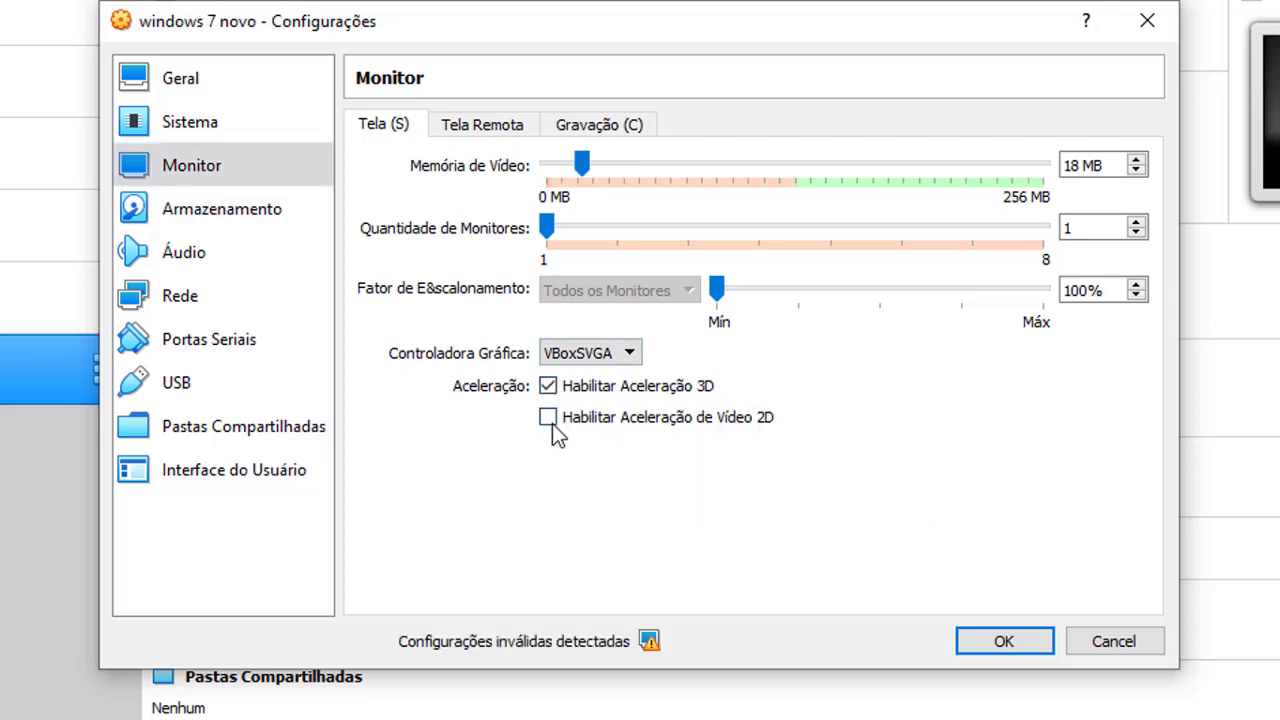
click(549, 418)
click(485, 130)
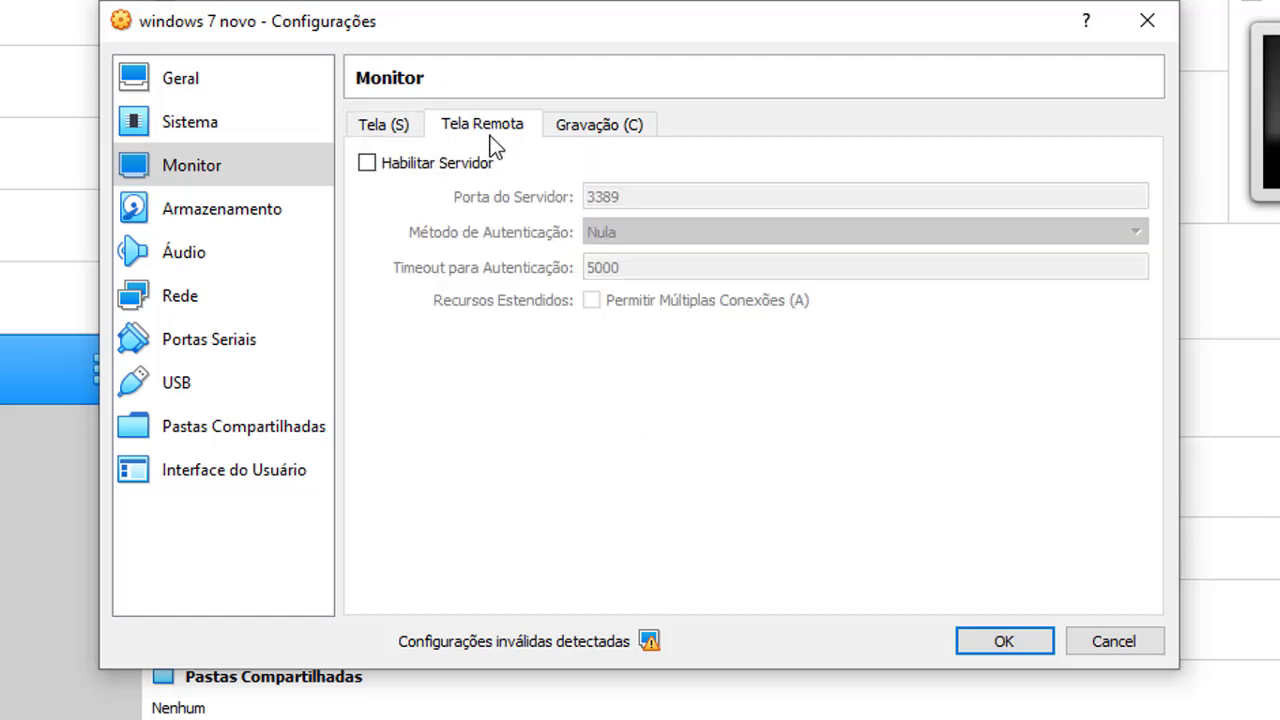
click(600, 130)
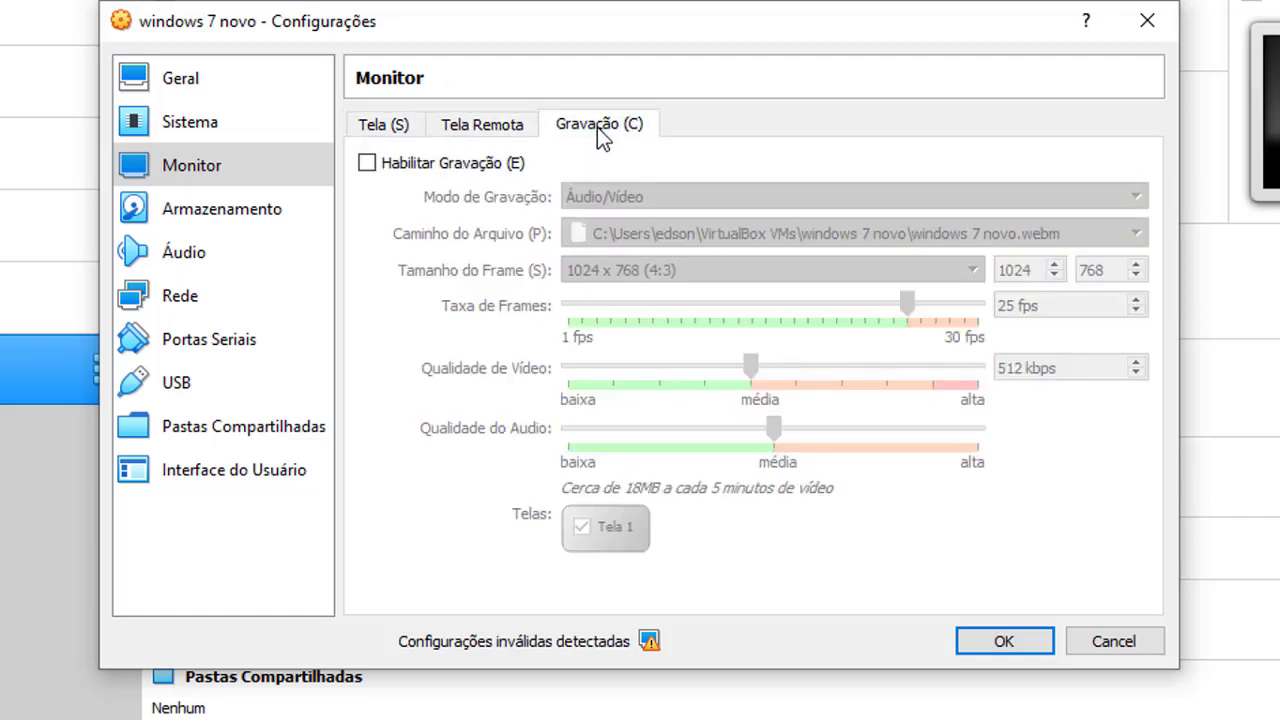
click(512, 128)
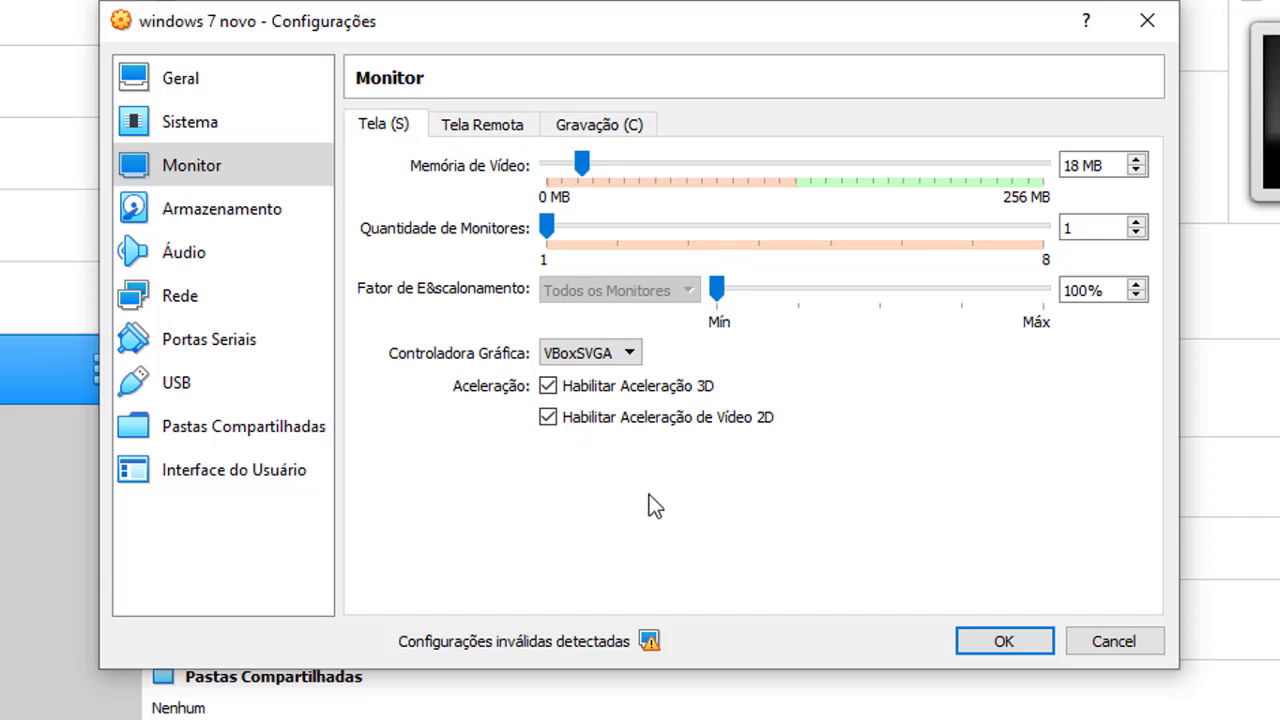
Try enabling the remote display server and the recording feature to examine their options, leaving both disabled
click(488, 122)
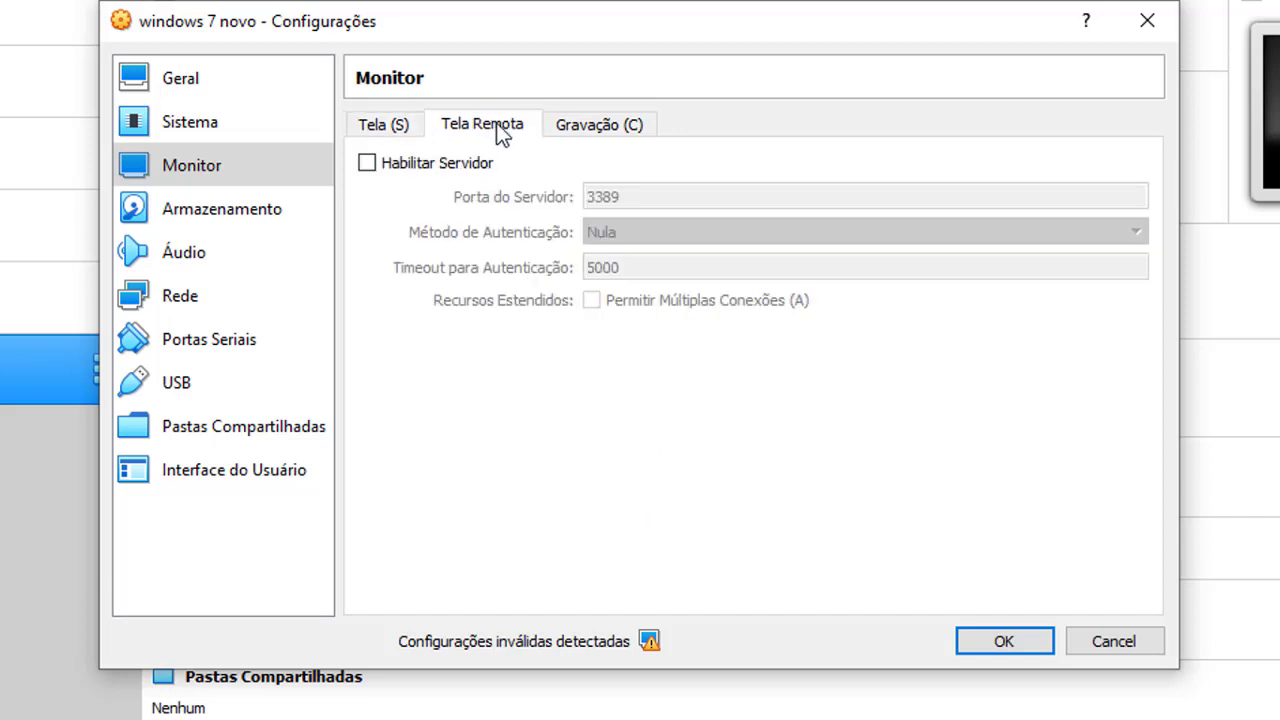
click(390, 167)
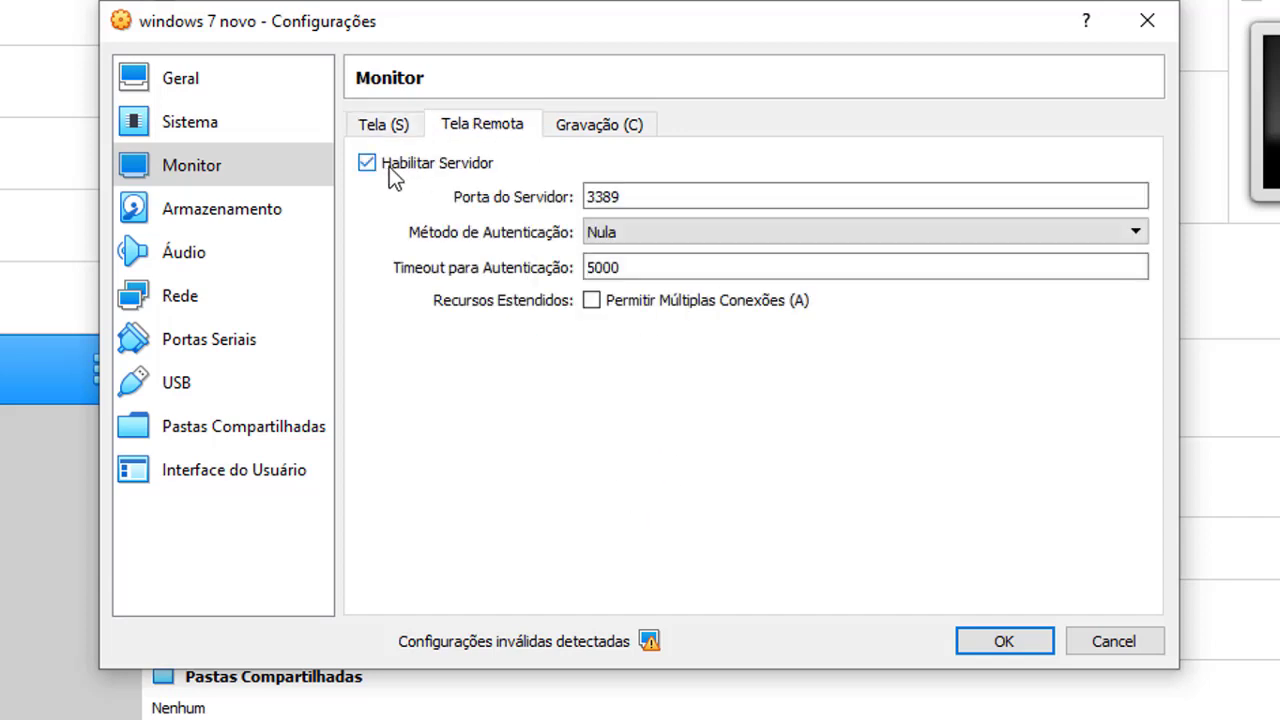
click(389, 166)
click(580, 134)
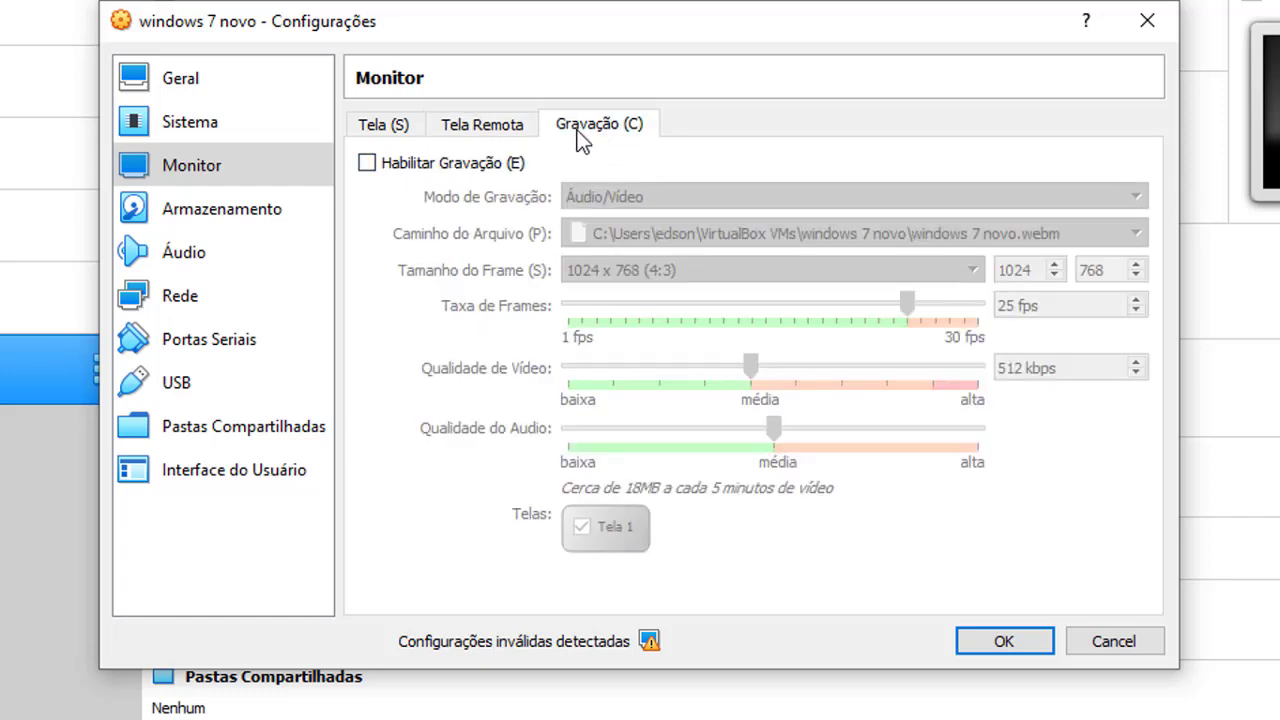
click(367, 166)
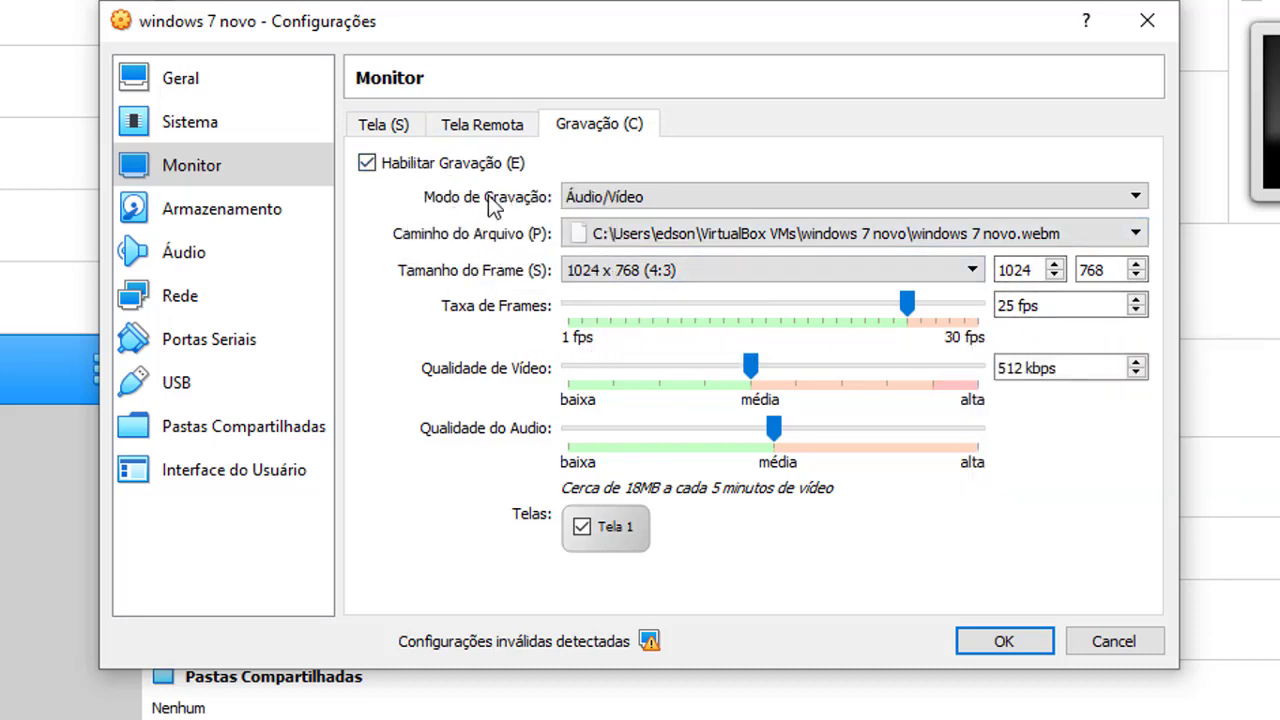
click(366, 166)
Review the machine's storage devices, audio options and network settings
click(243, 209)
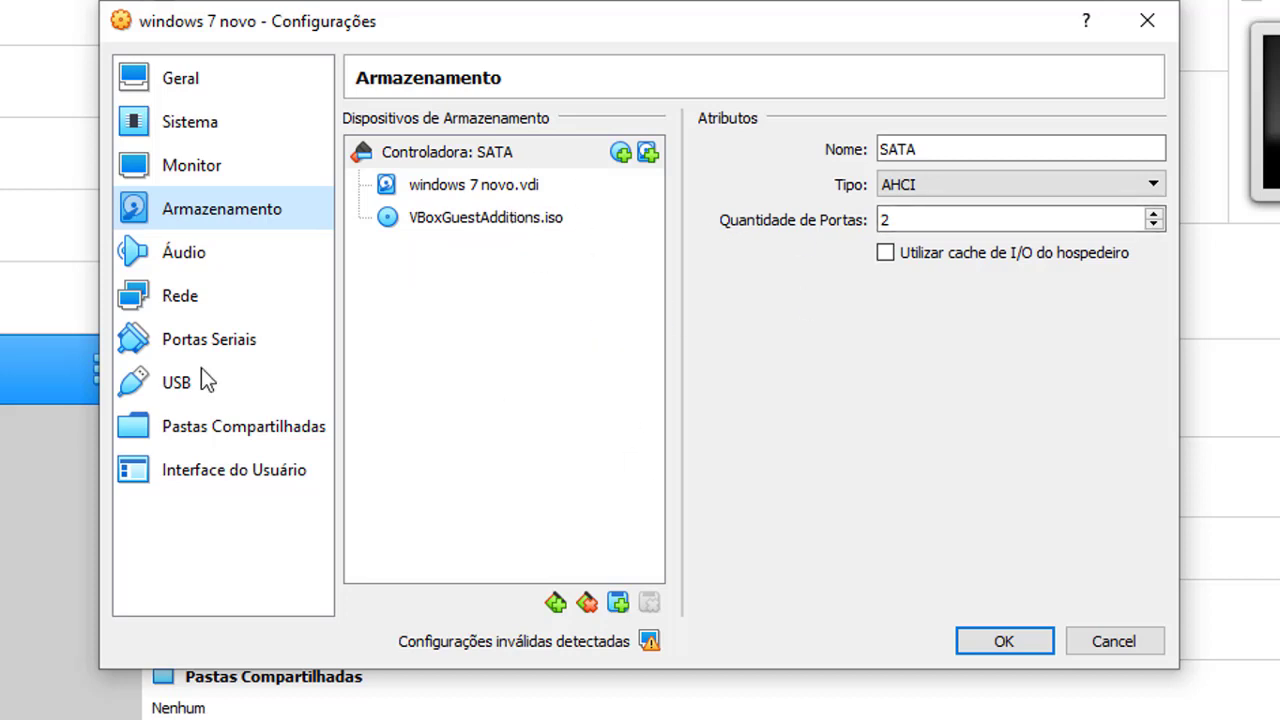
click(162, 254)
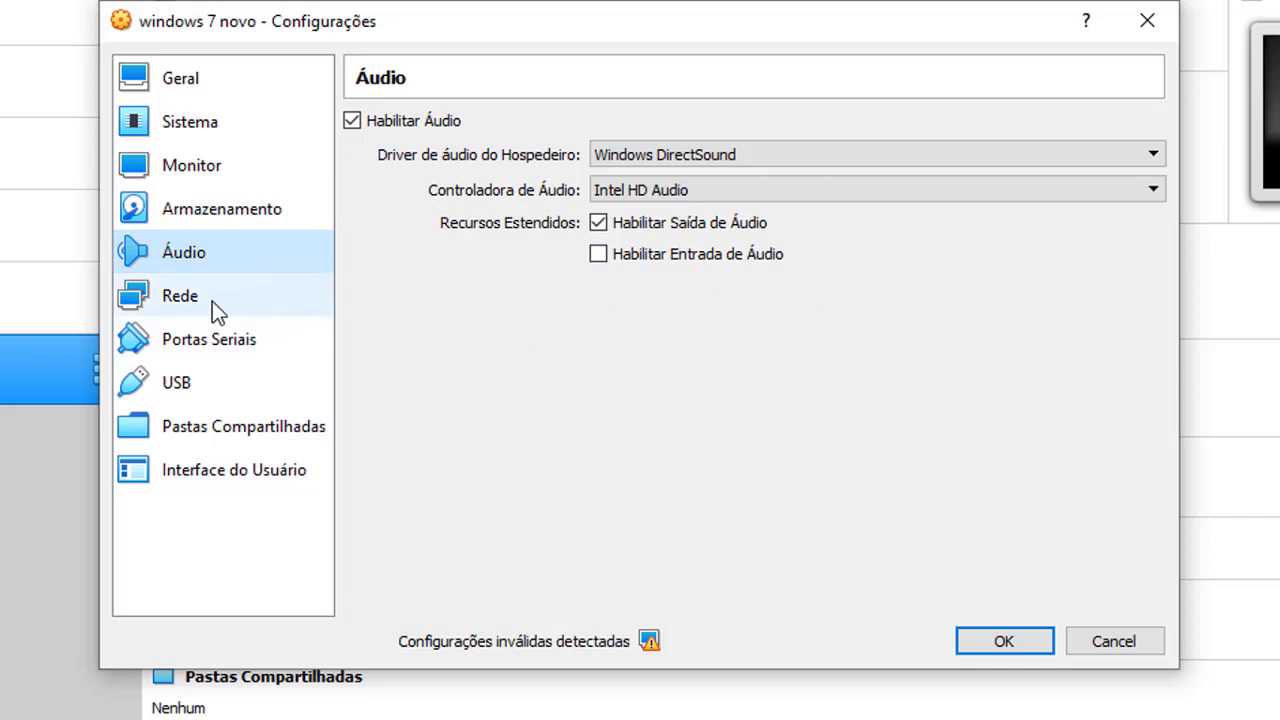
click(168, 298)
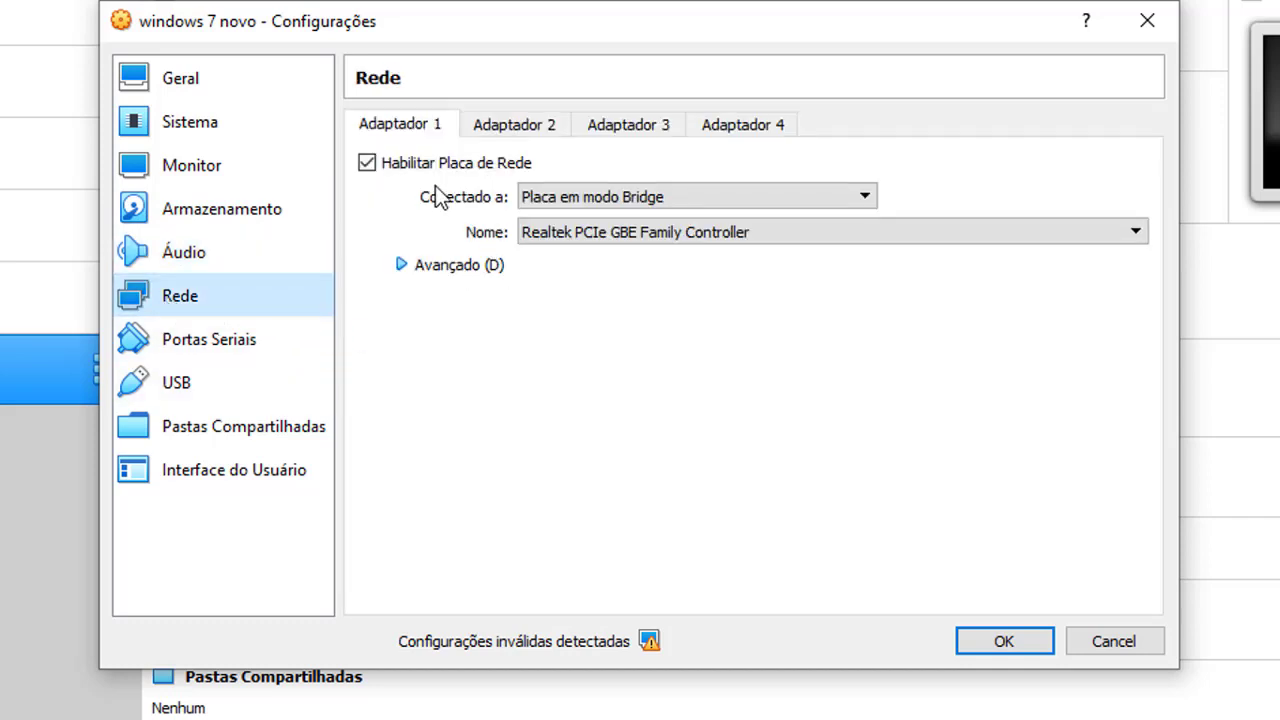
Try enabling the network card on Adaptador 2, Adaptador 3 and Adaptador 4
click(514, 124)
click(381, 164)
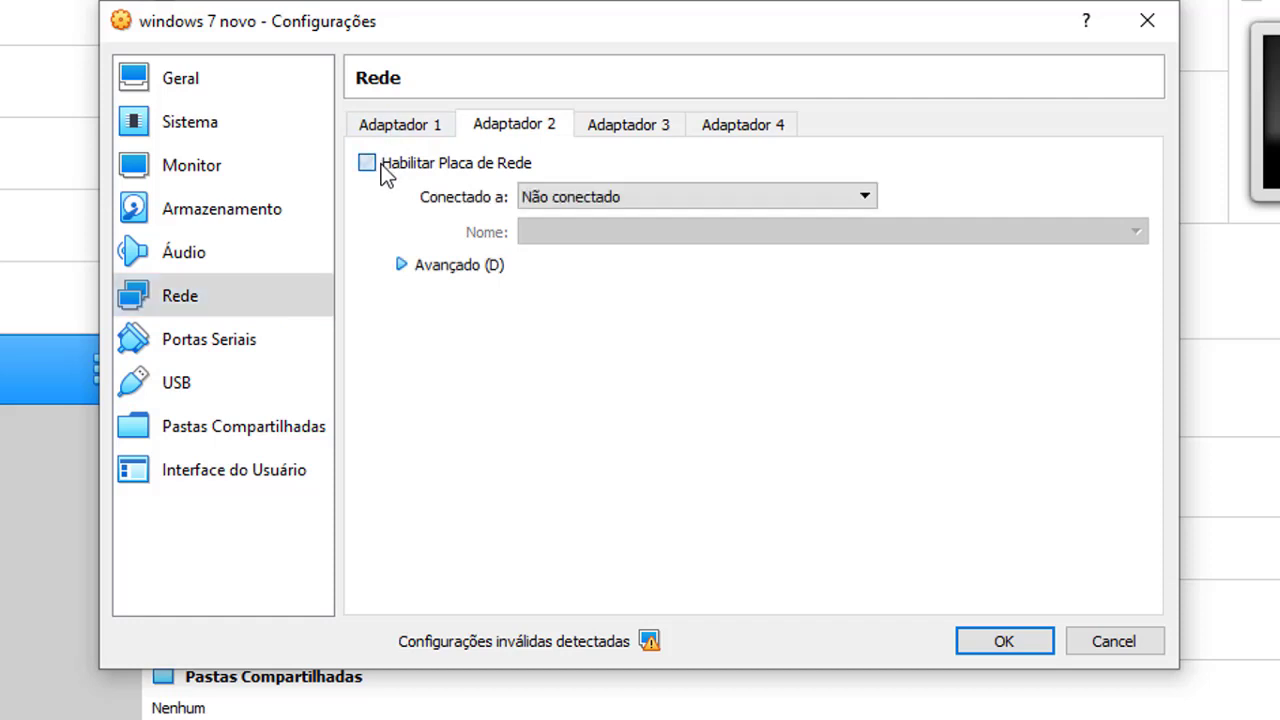
click(629, 127)
click(439, 162)
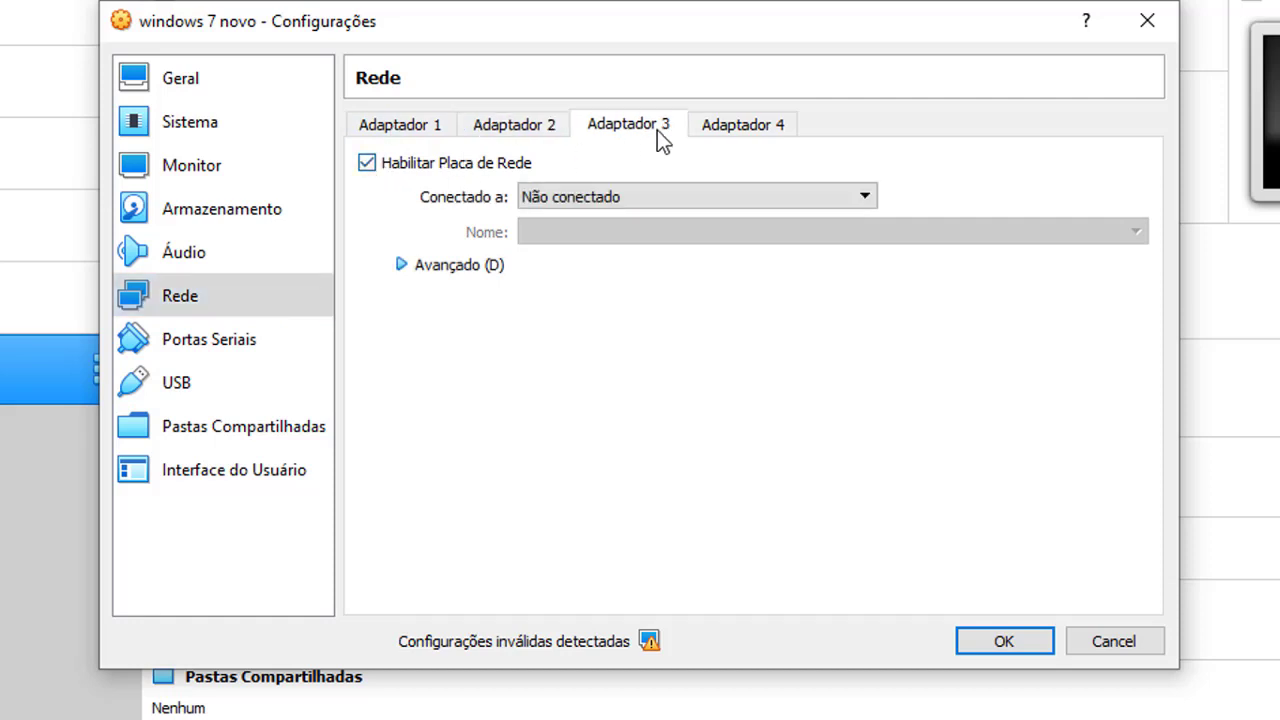
click(743, 124)
click(445, 162)
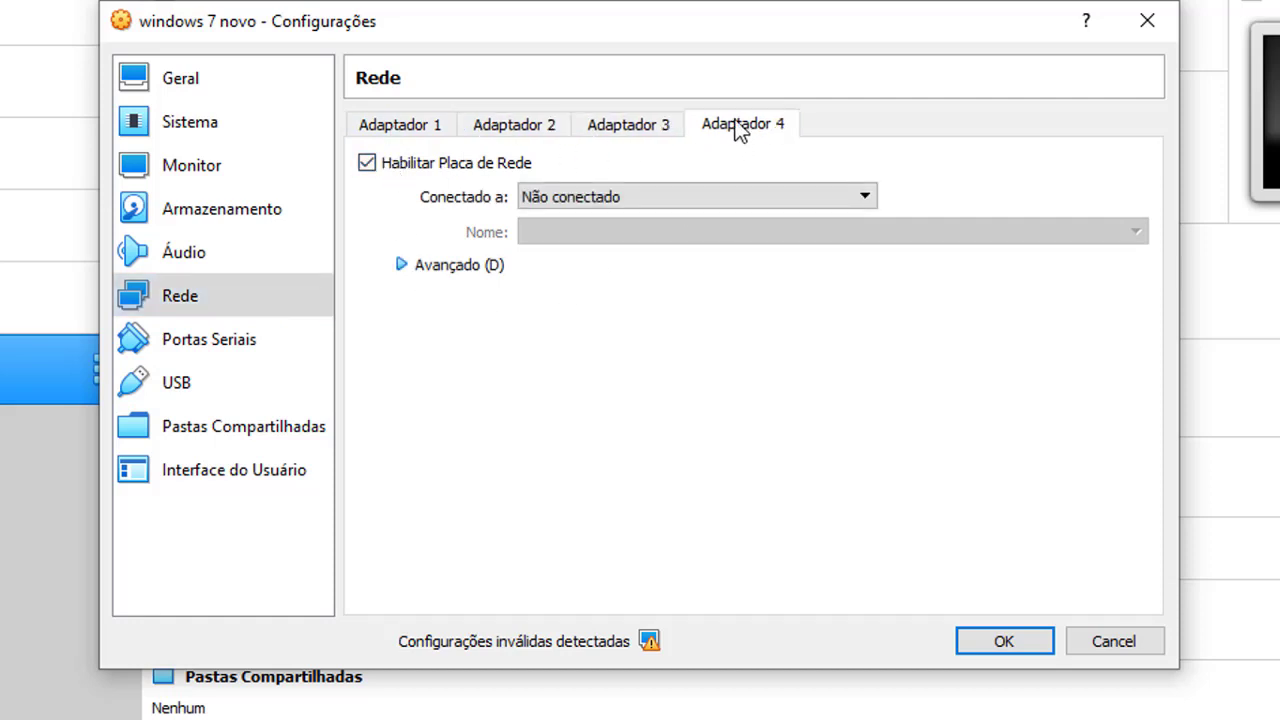
Disable the network card on Adaptador 4, Adaptador 3 and Adaptador 2 again
click(366, 163)
click(622, 130)
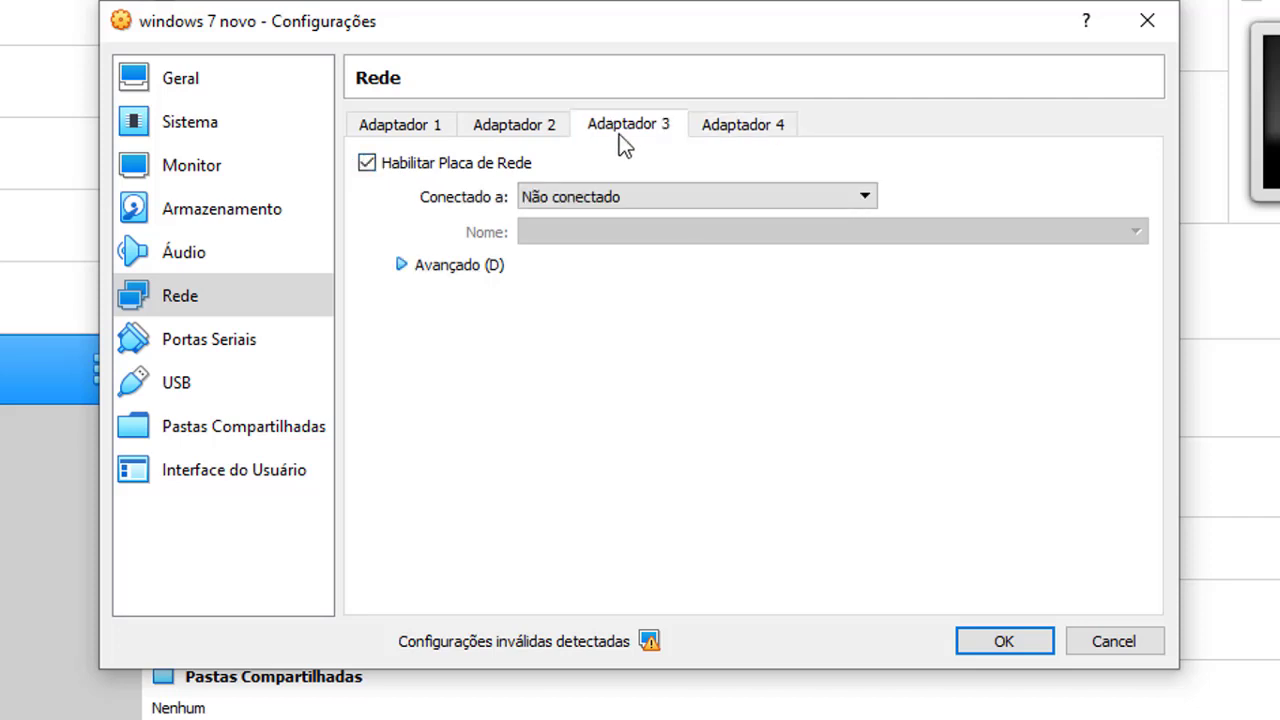
click(367, 163)
click(514, 124)
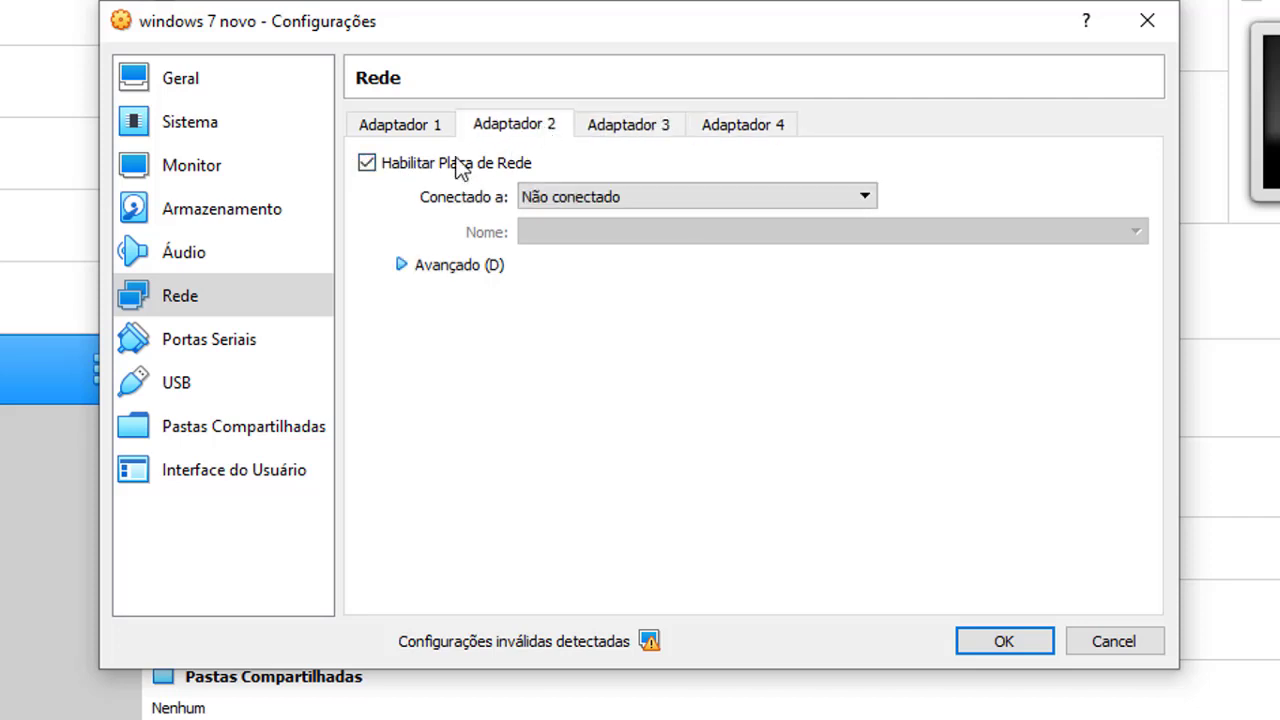
click(367, 163)
Review the Adaptador 1 network connection, the serial port options and the USB controller options
click(397, 124)
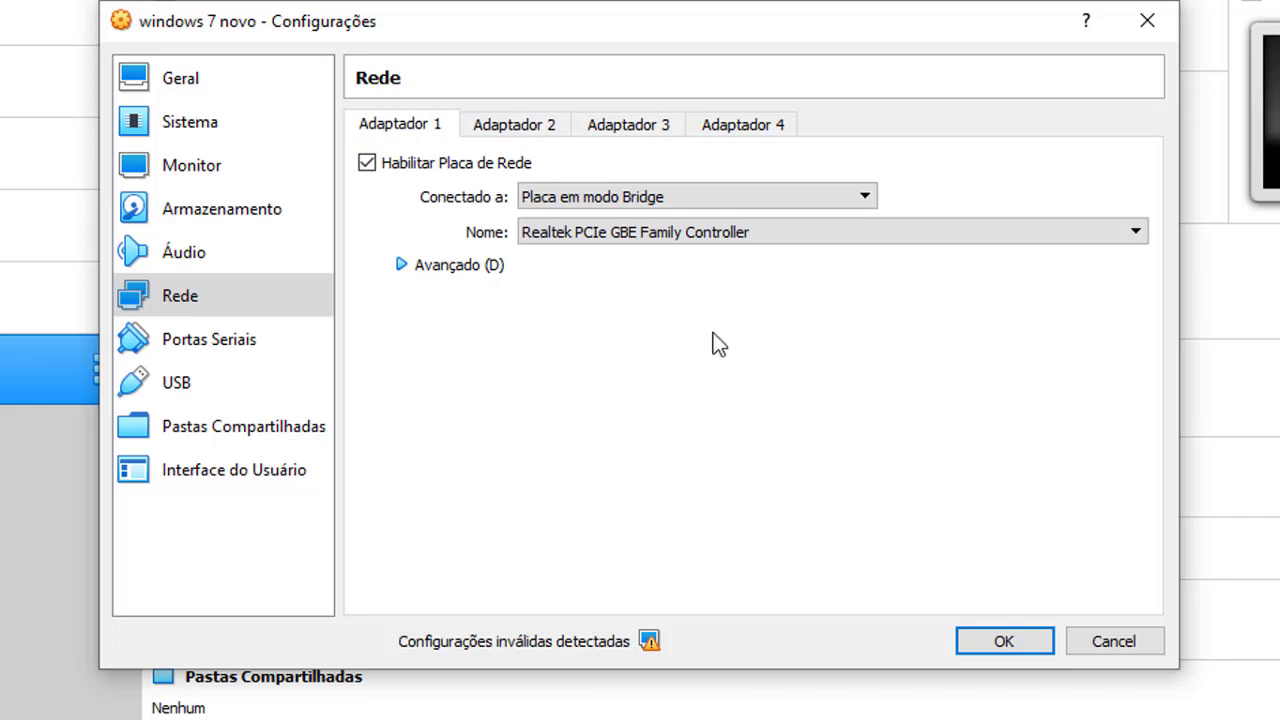
click(200, 341)
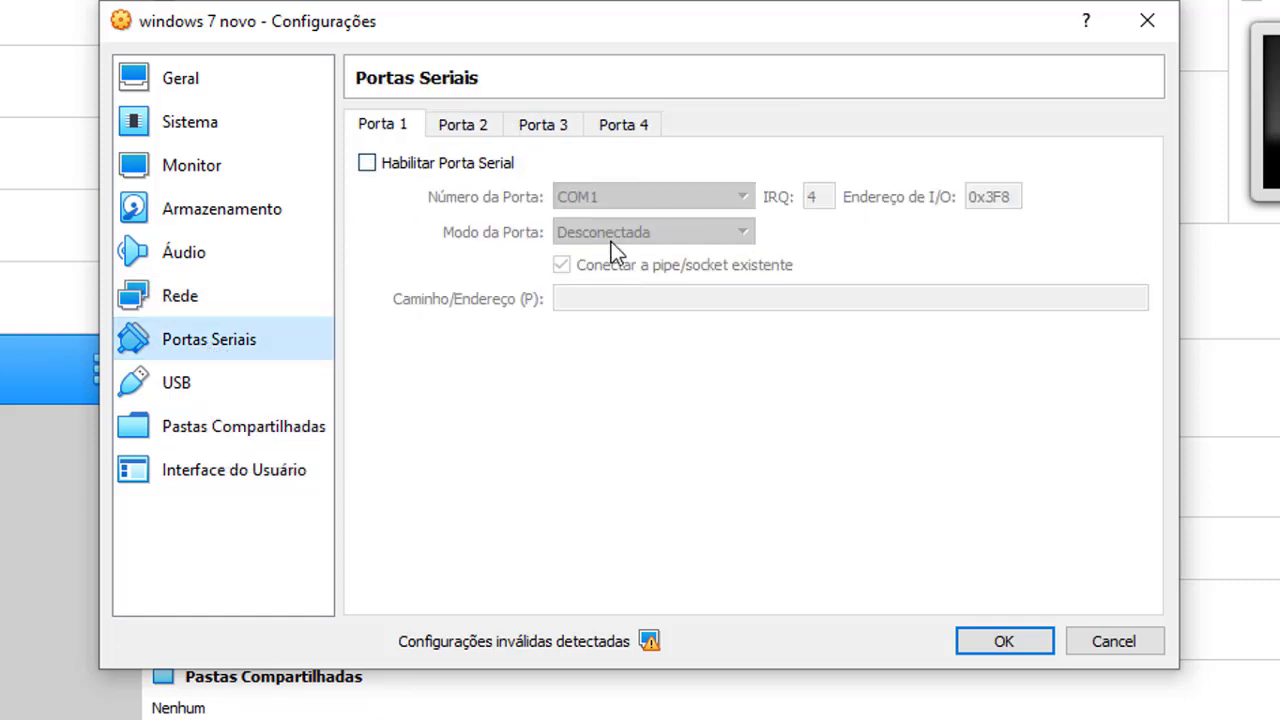
click(204, 381)
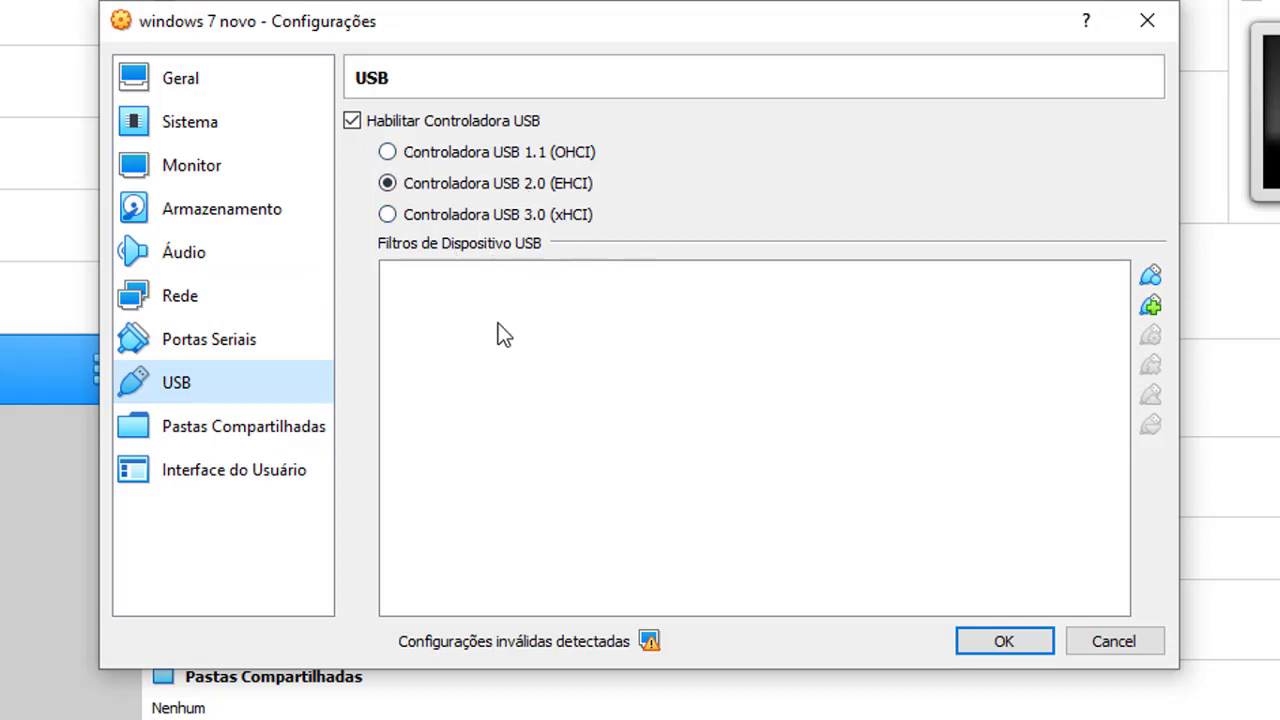
Start adding a shared folder for the machine and choose the TODOS OS PROGRAMAS folder on drive E: as its path
click(230, 428)
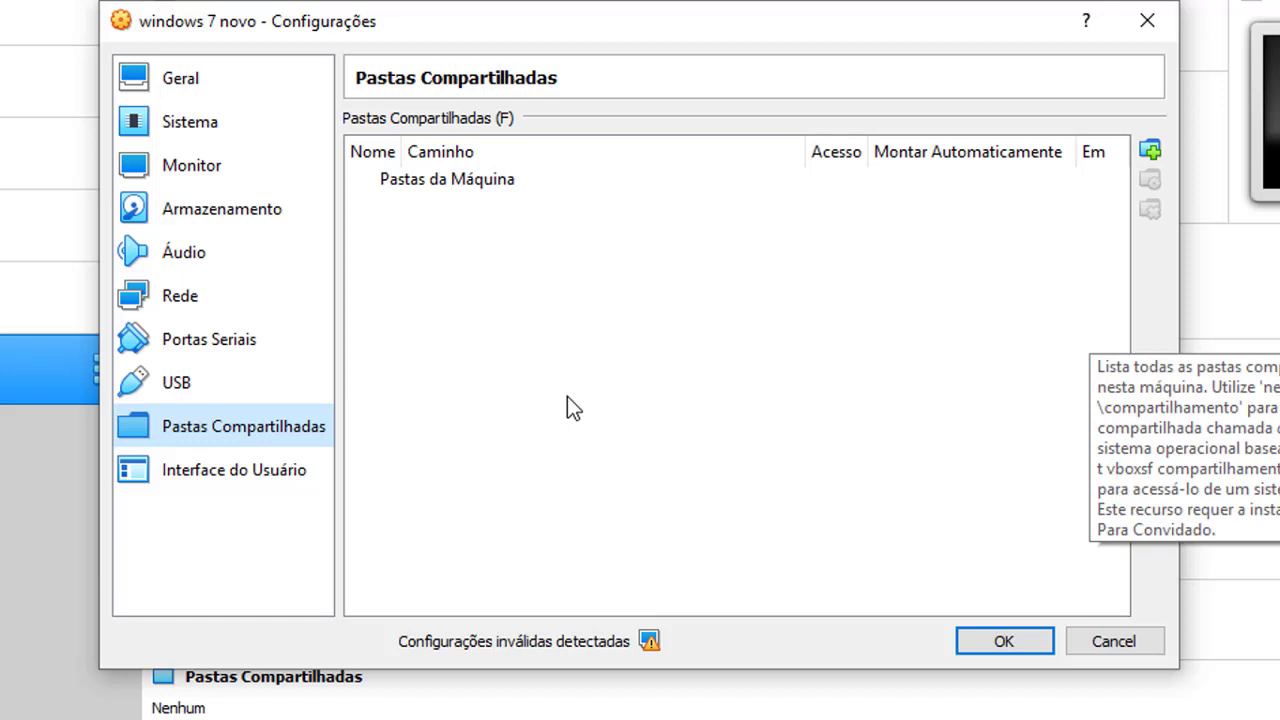
click(1150, 151)
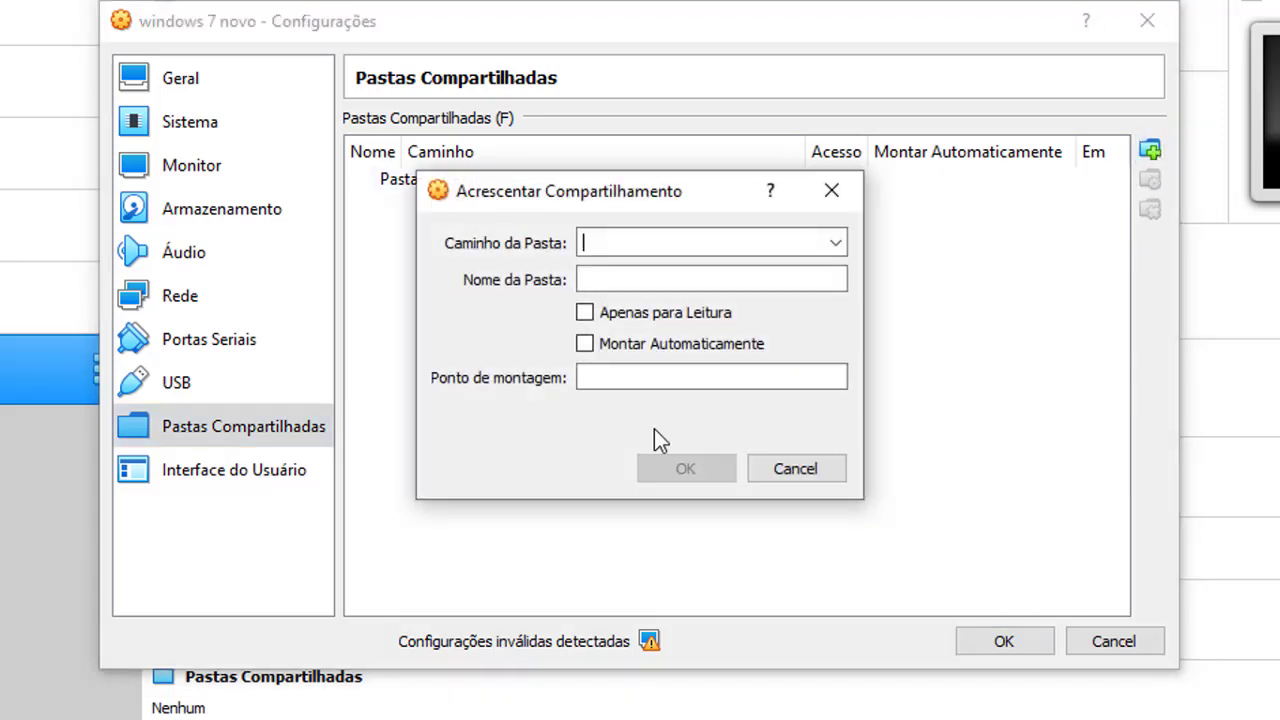
click(835, 242)
click(692, 290)
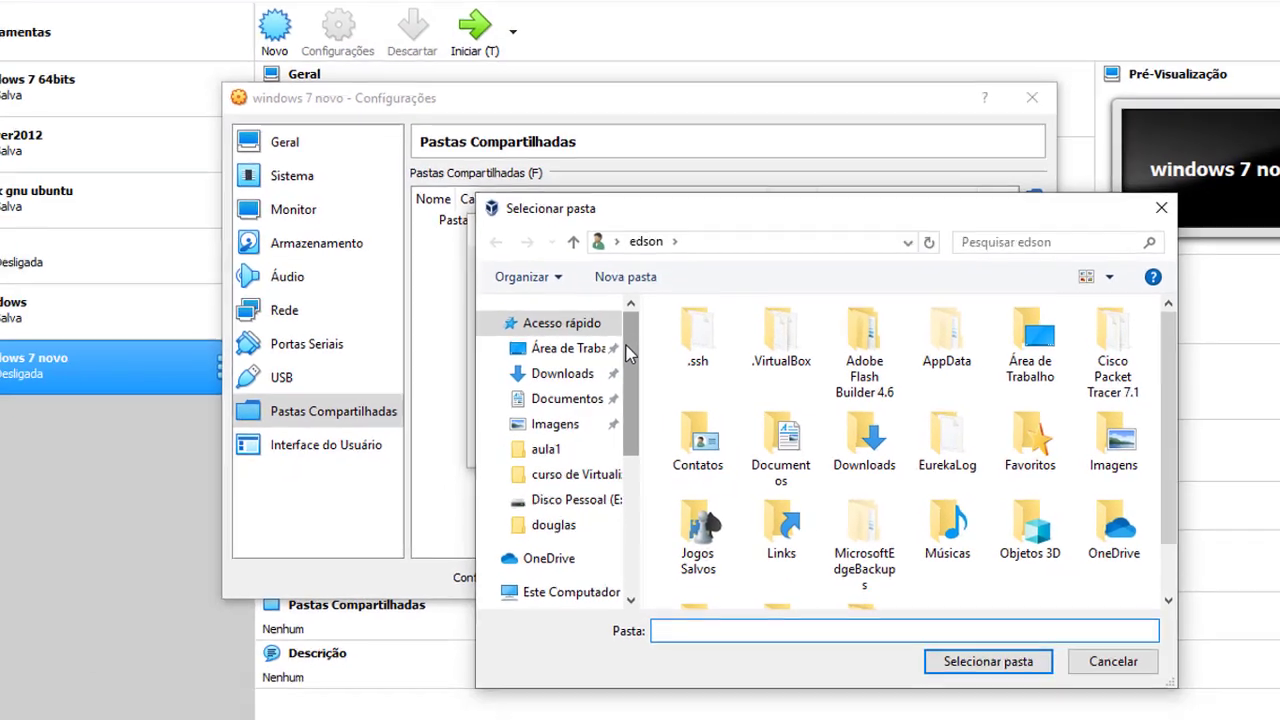
scroll(631, 413, down, 3)
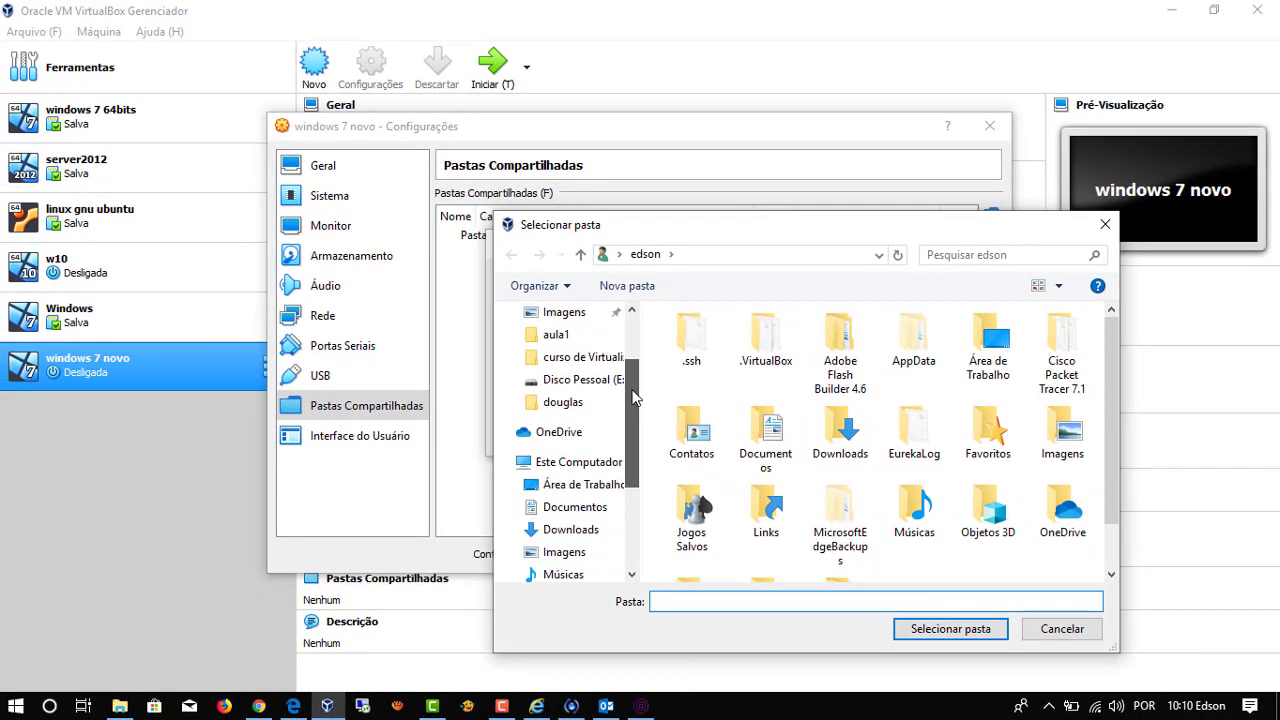
click(583, 380)
drag(1113, 364, 1113, 394)
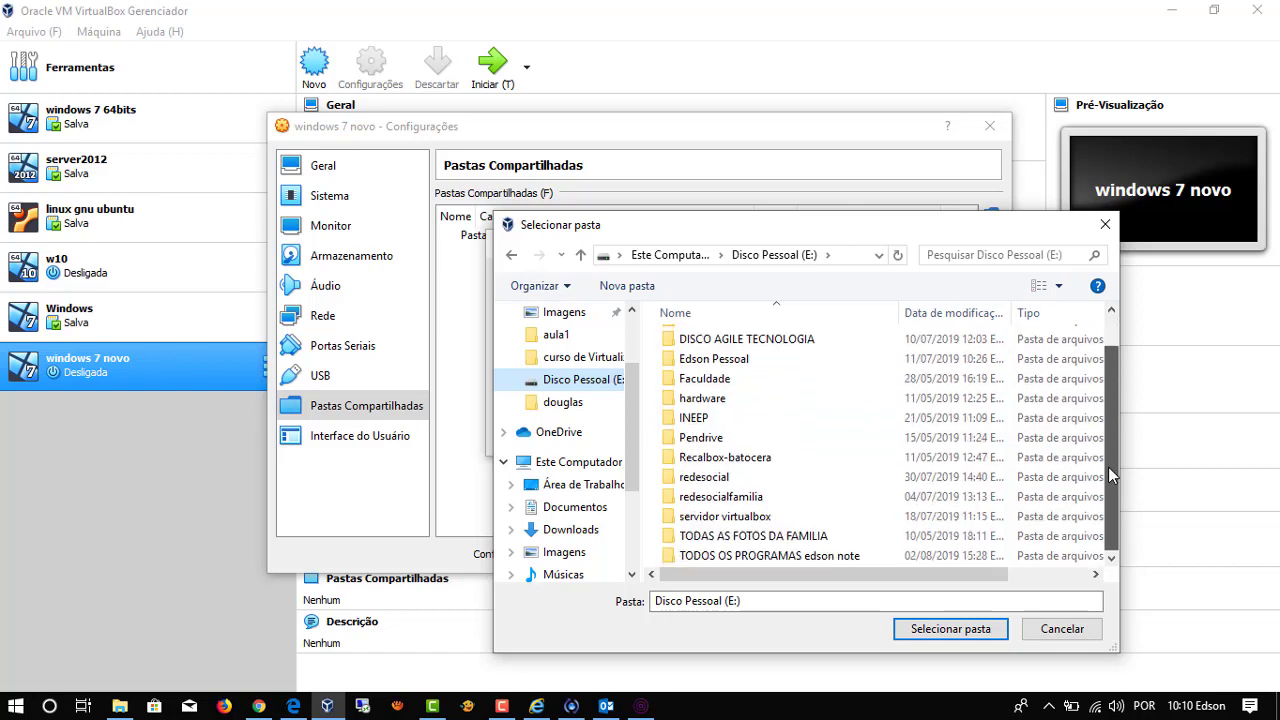
click(741, 558)
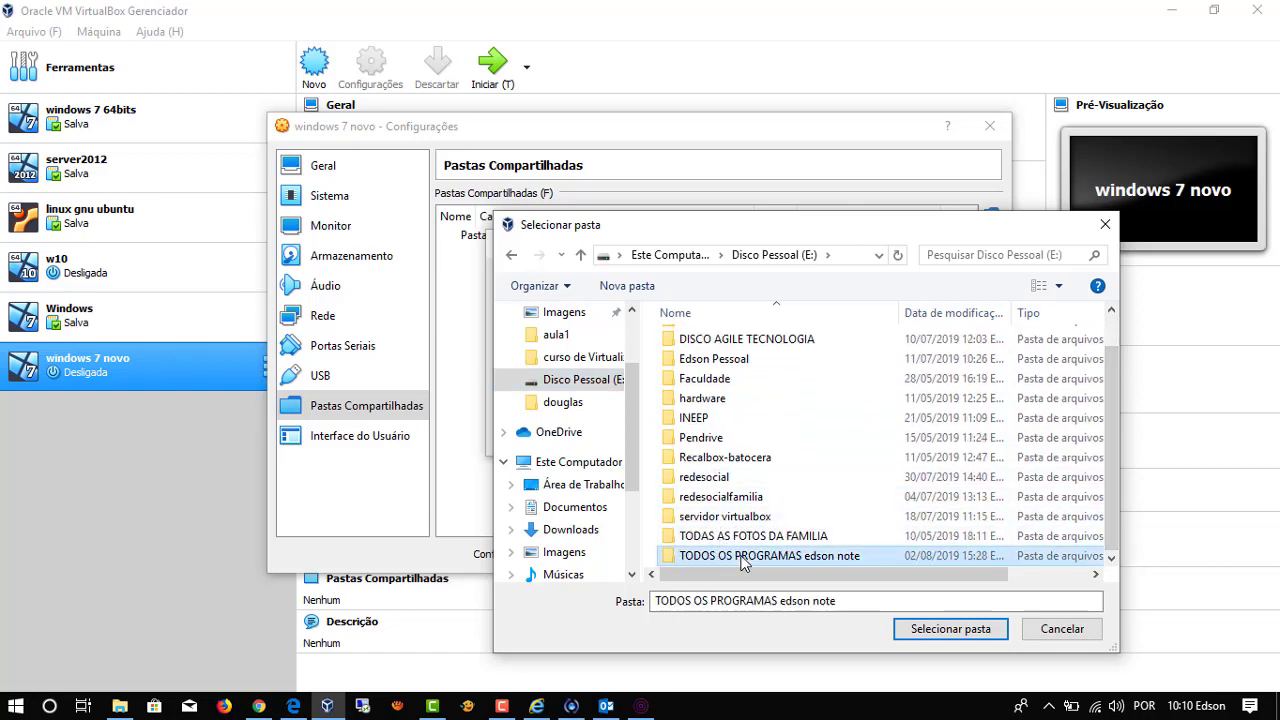
click(958, 632)
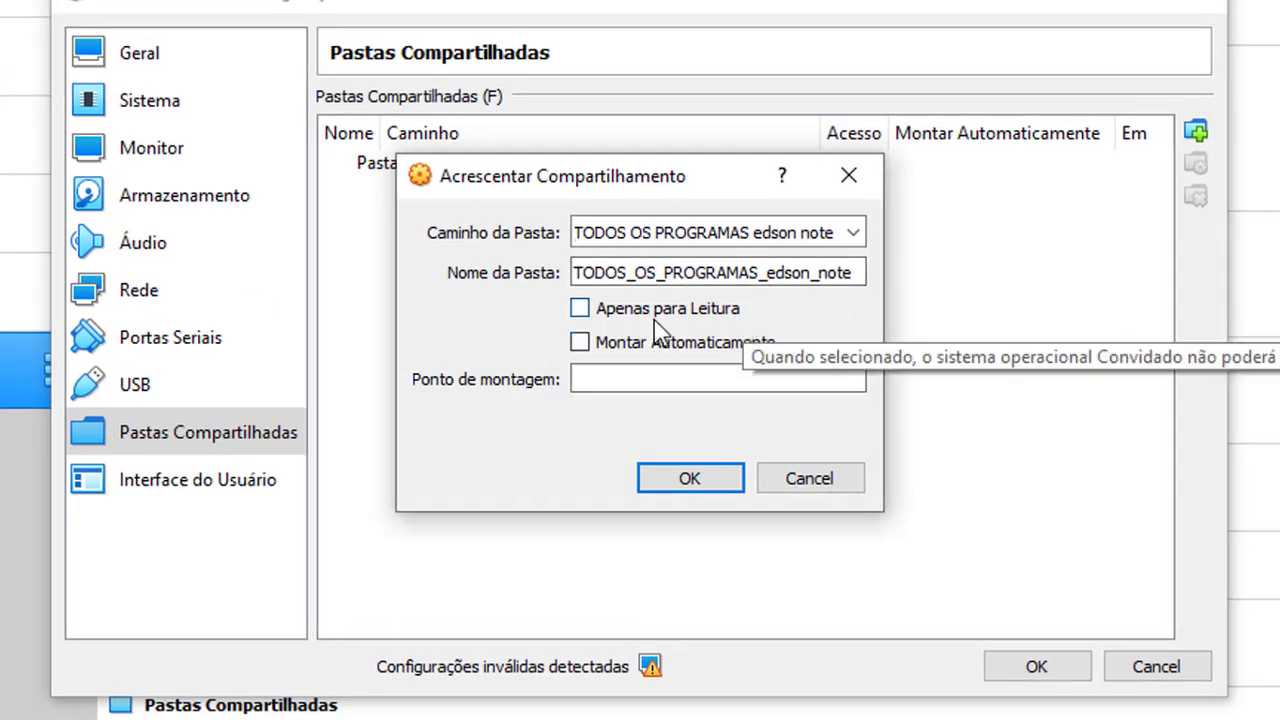
Set the new share to mount automatically without a mount point and add it to the machine's shared folders
click(580, 342)
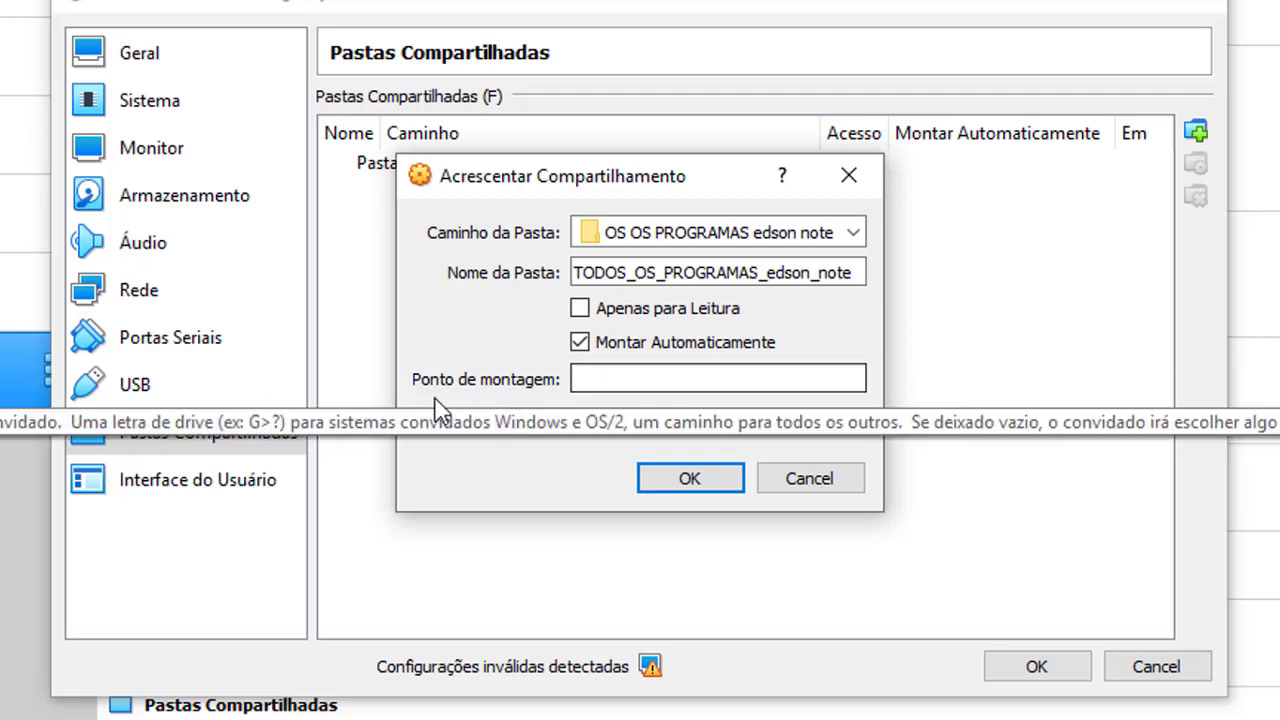
click(690, 478)
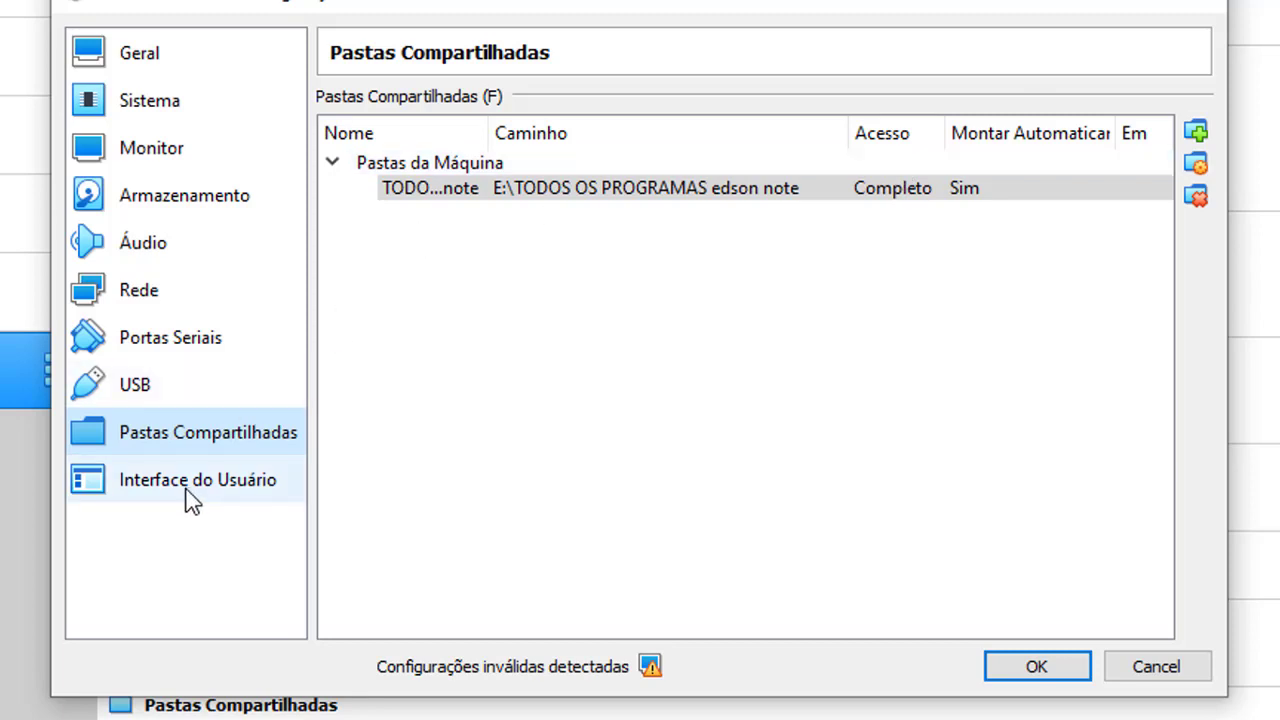
click(1196, 131)
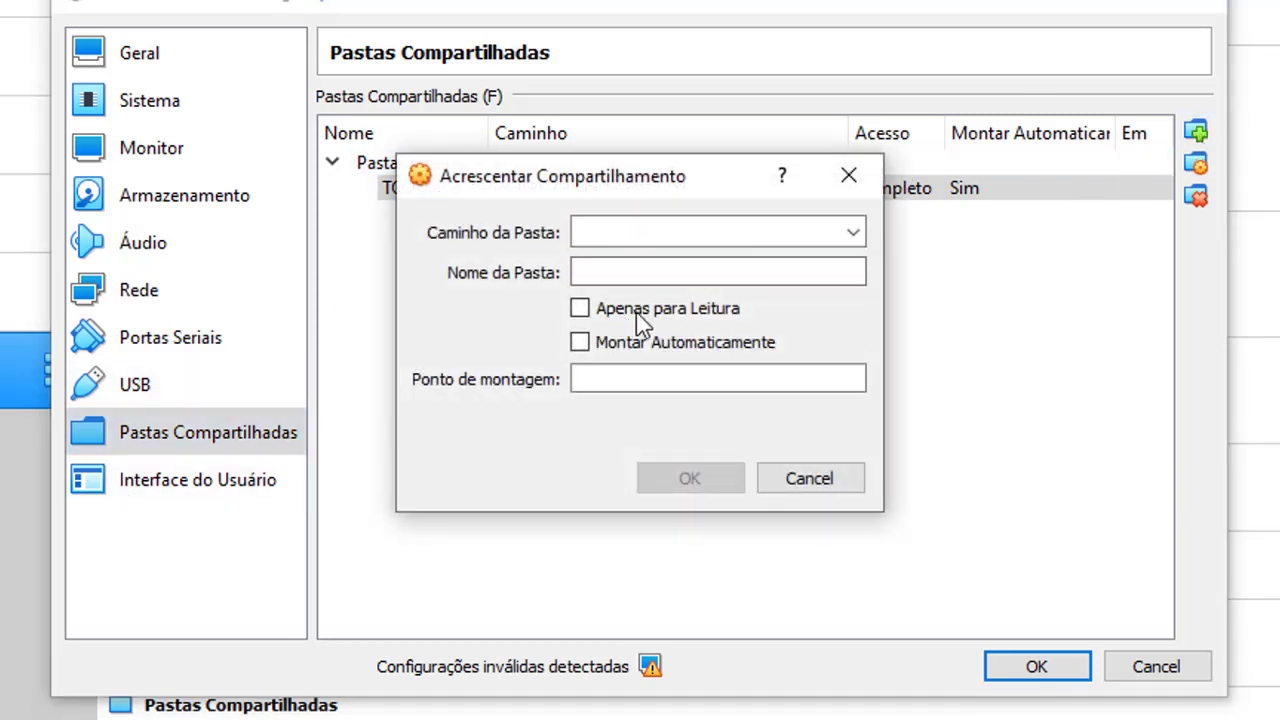
click(848, 176)
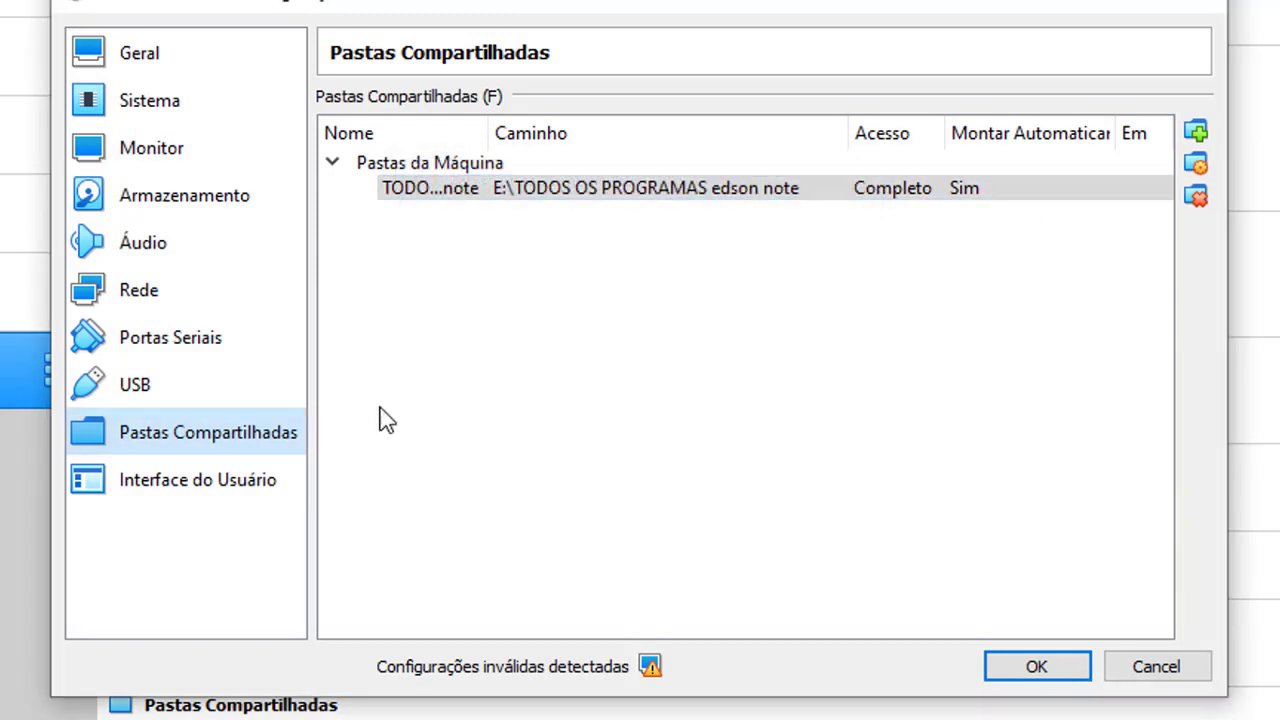
Review the user interface options and save the windows 7 novo settings
click(160, 490)
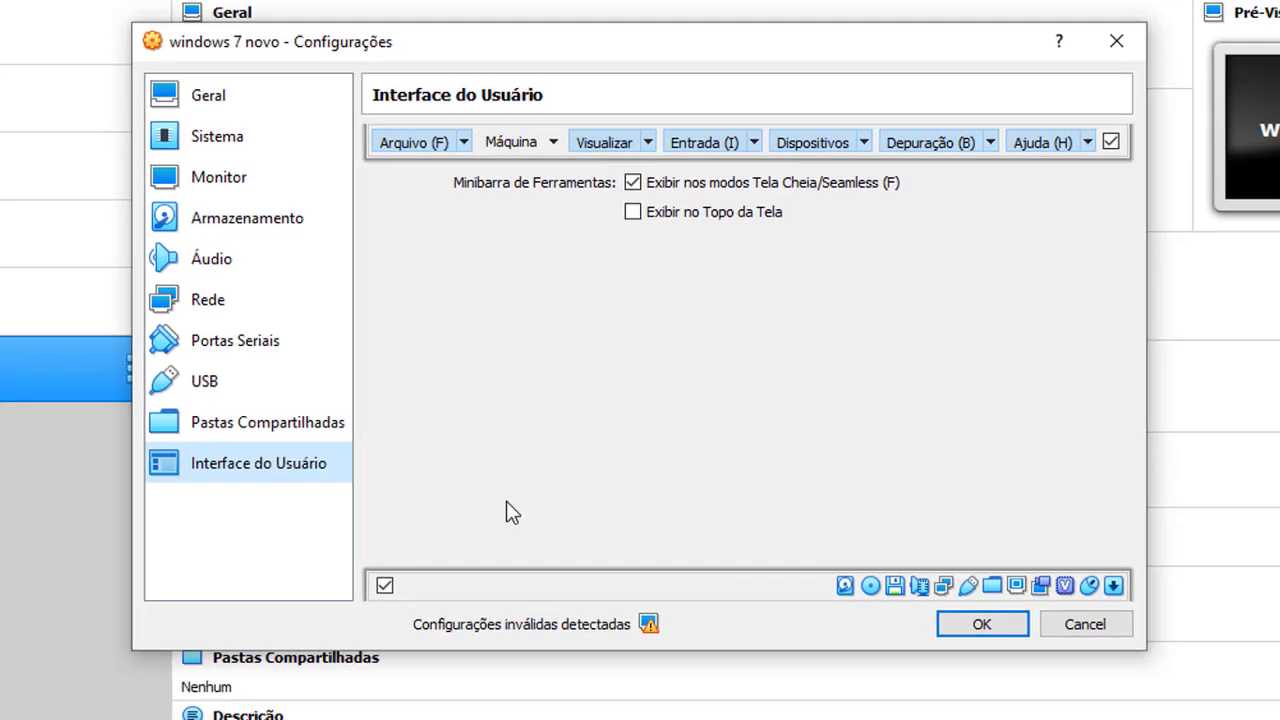
click(1009, 628)
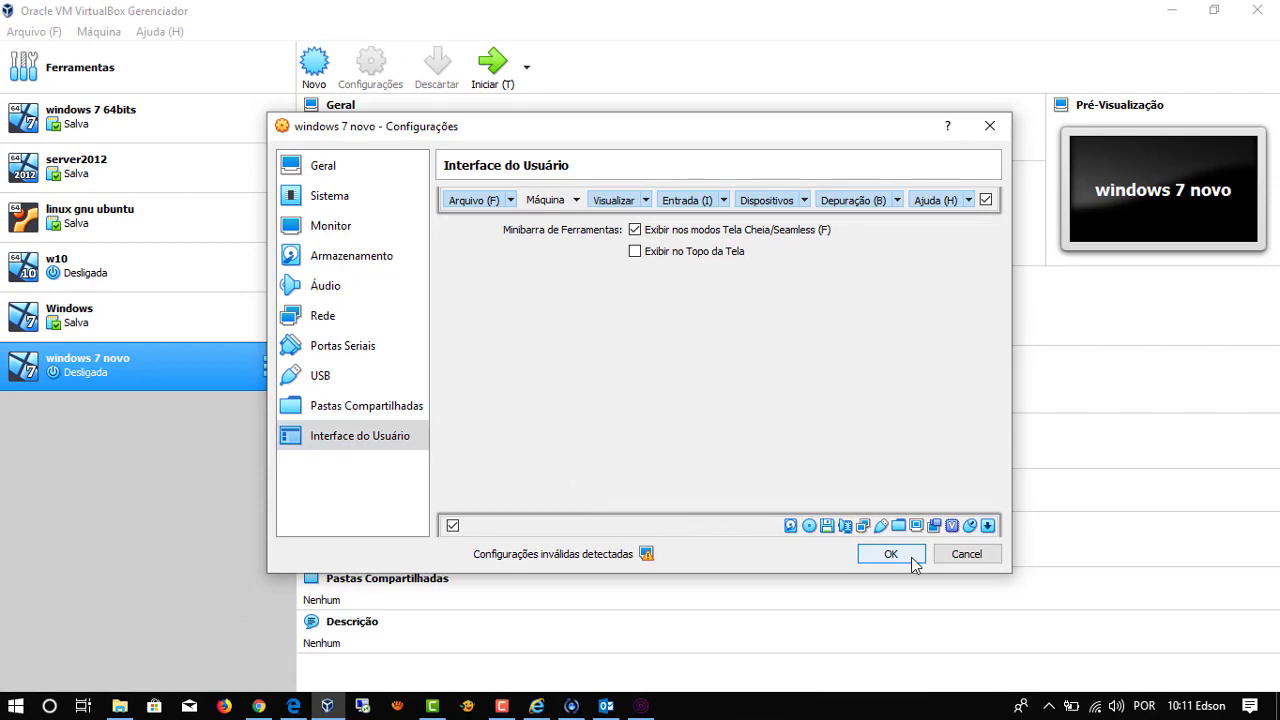
click(891, 554)
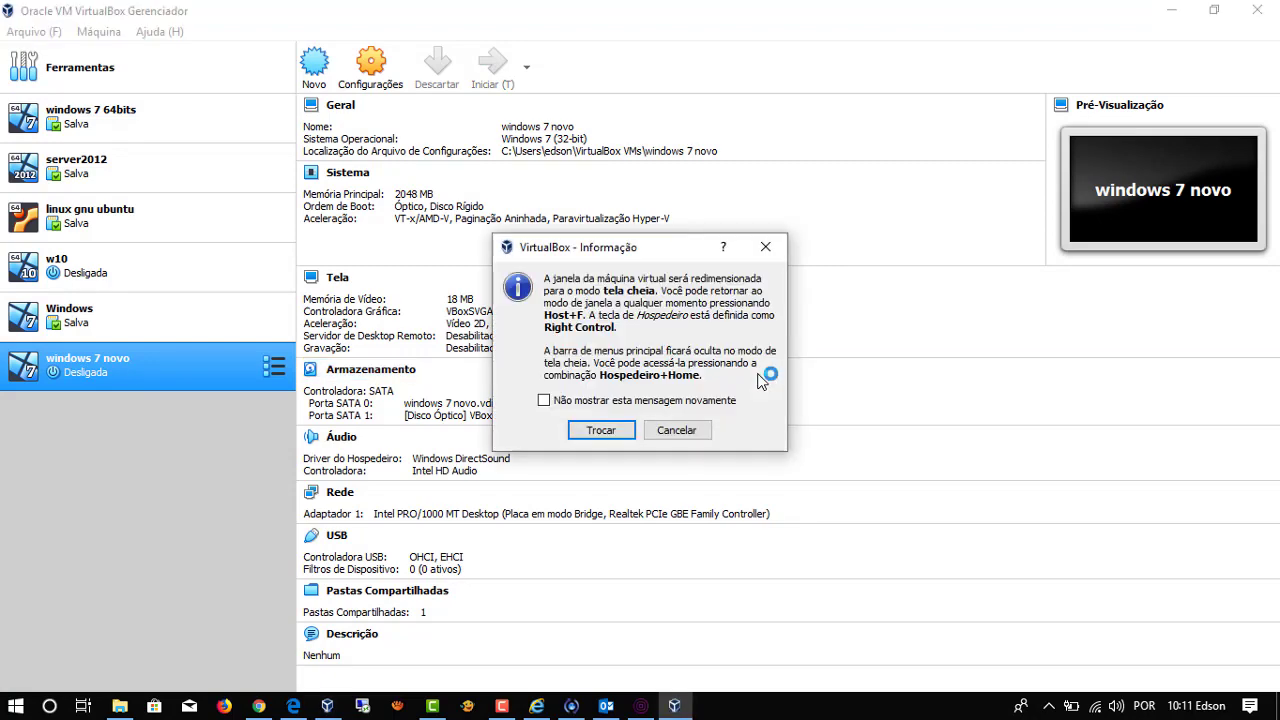
Confirm full-screen mode and mouse capture, start Windows normally, and switch the machine back to windowed mode
click(598, 431)
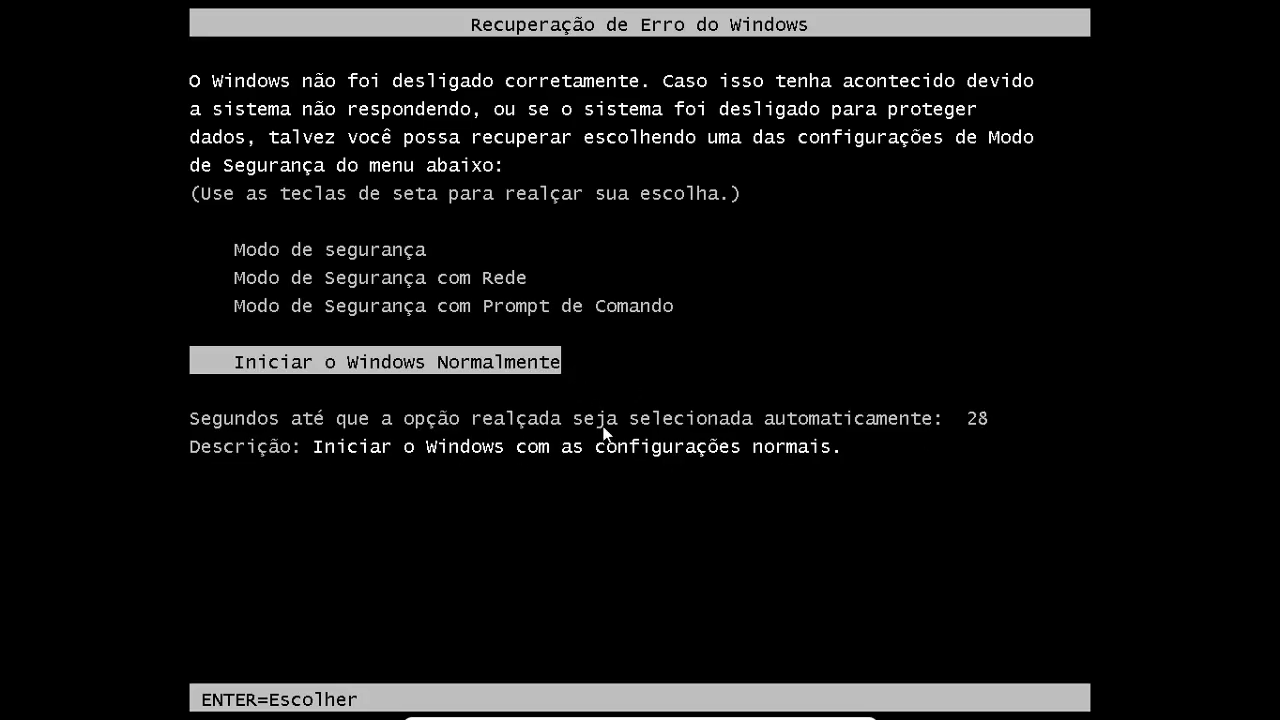
click(521, 446)
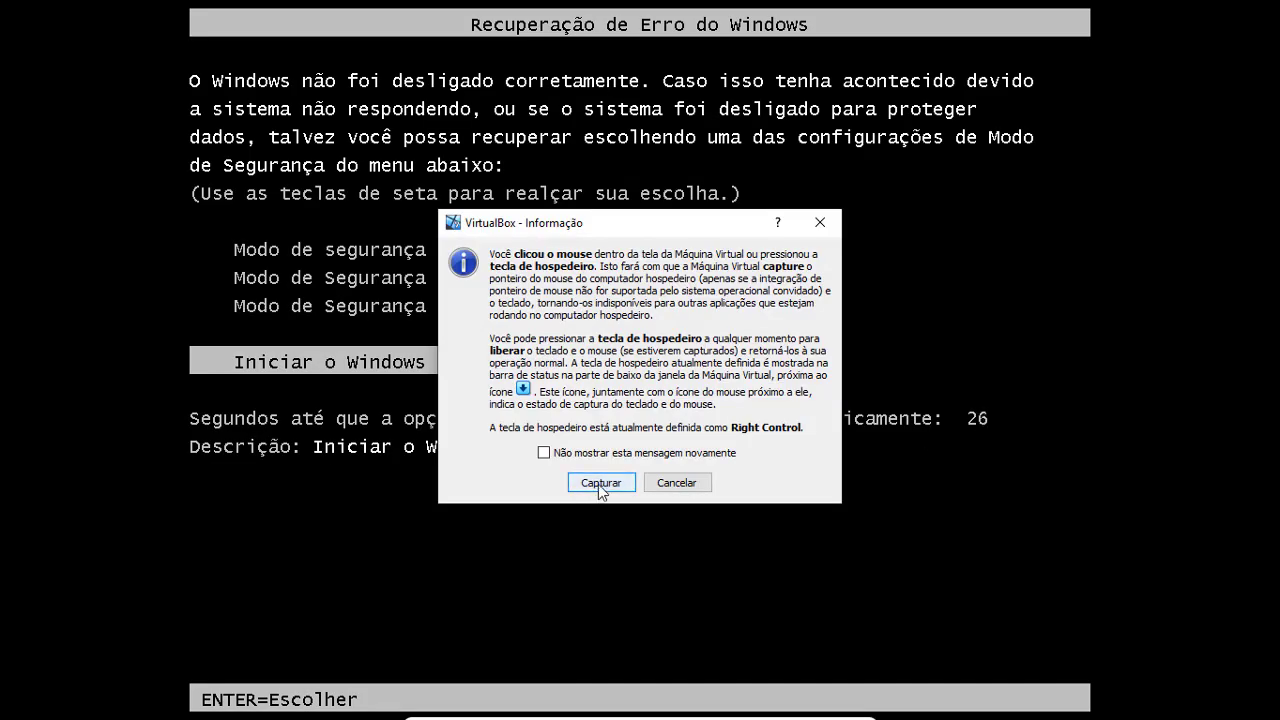
click(598, 482)
key(Return)
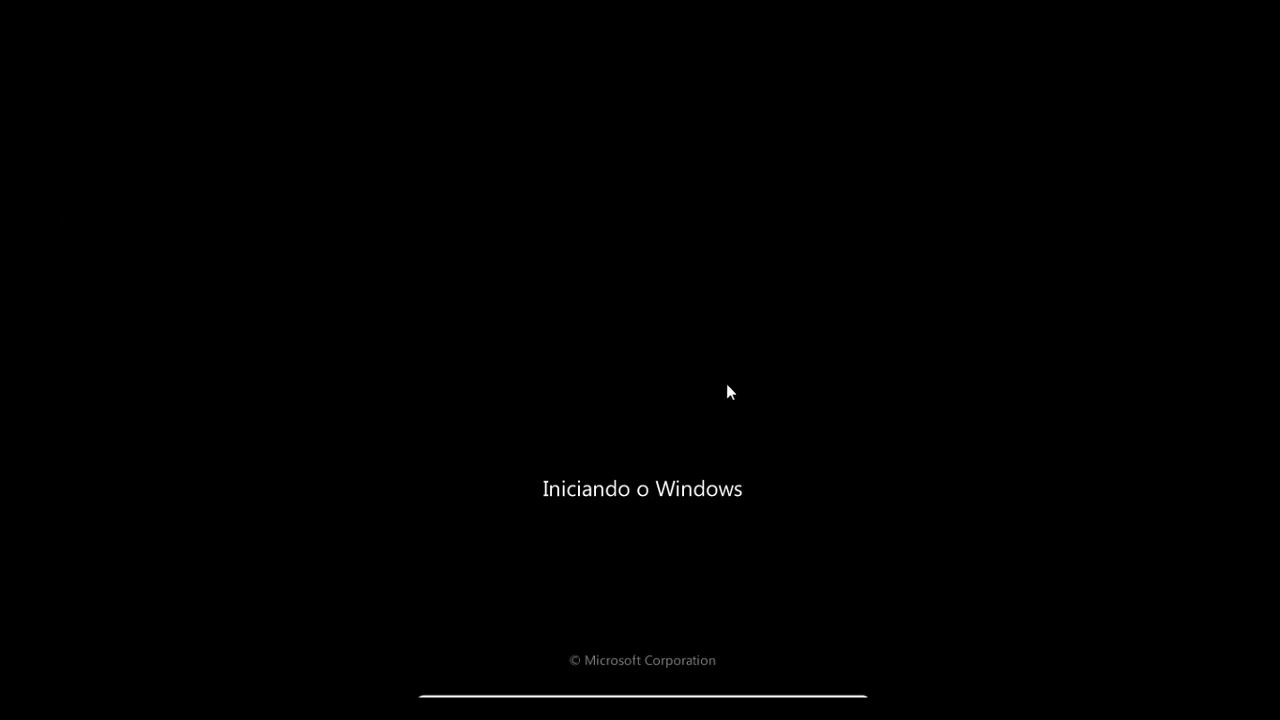
mouse_move(680, 693)
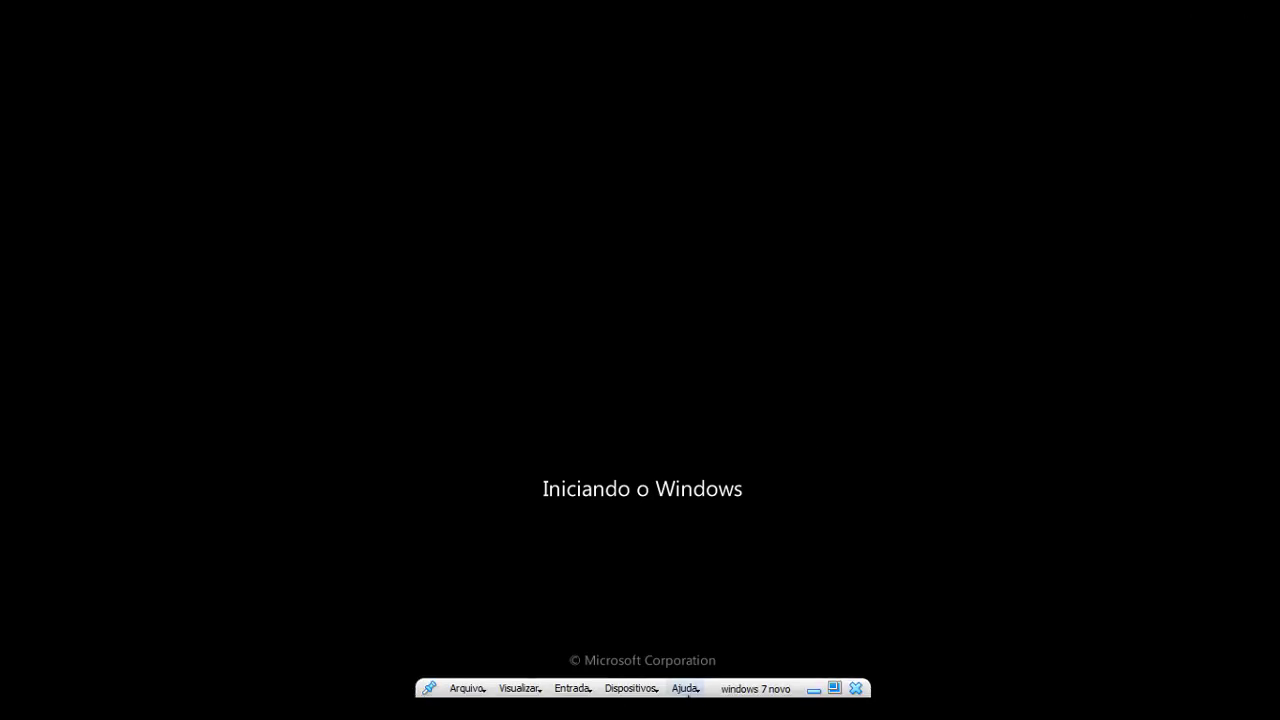
click(835, 690)
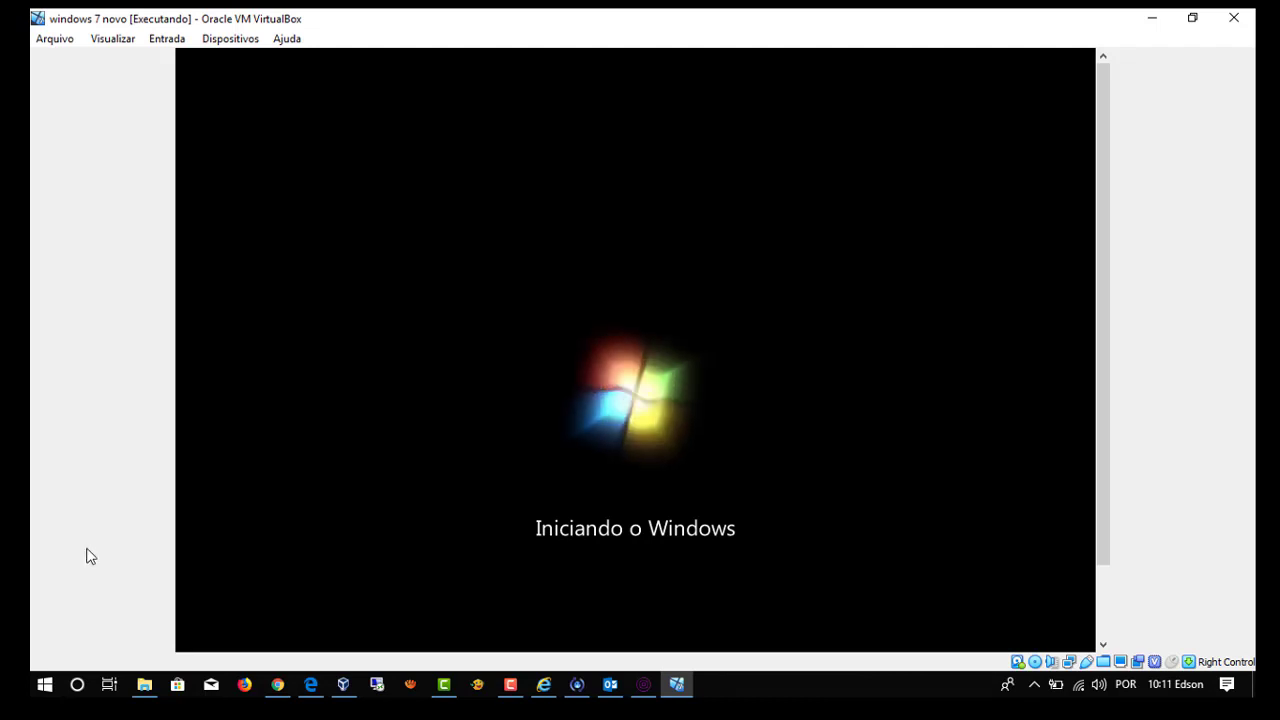
Review the motherboard and processor settings of the running windows 7 novo machine from the VirtualBox manager
click(343, 684)
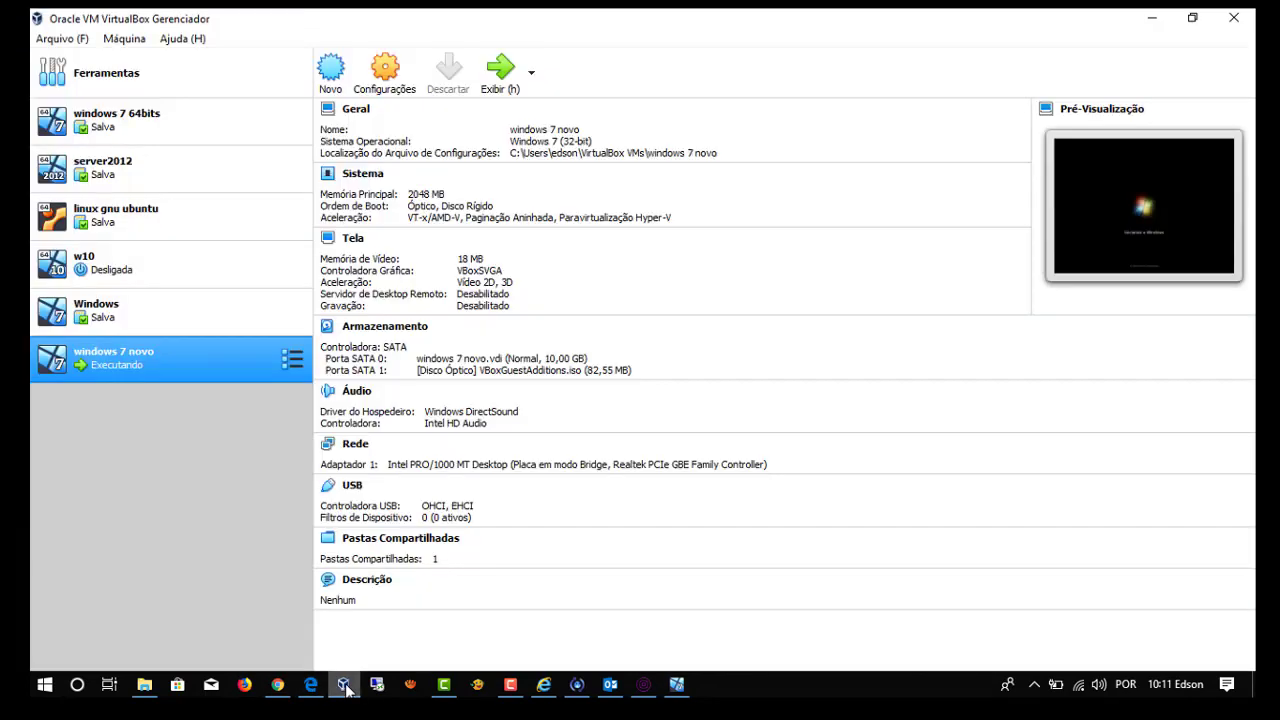
click(385, 72)
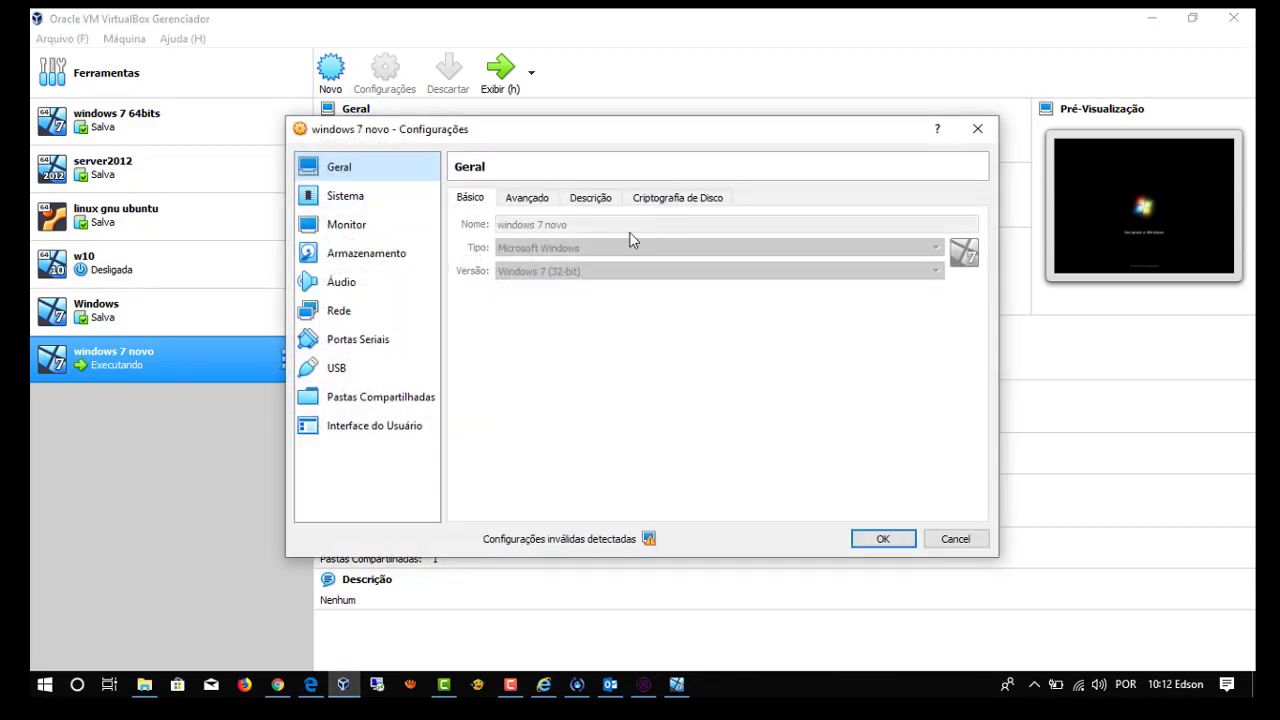
click(398, 197)
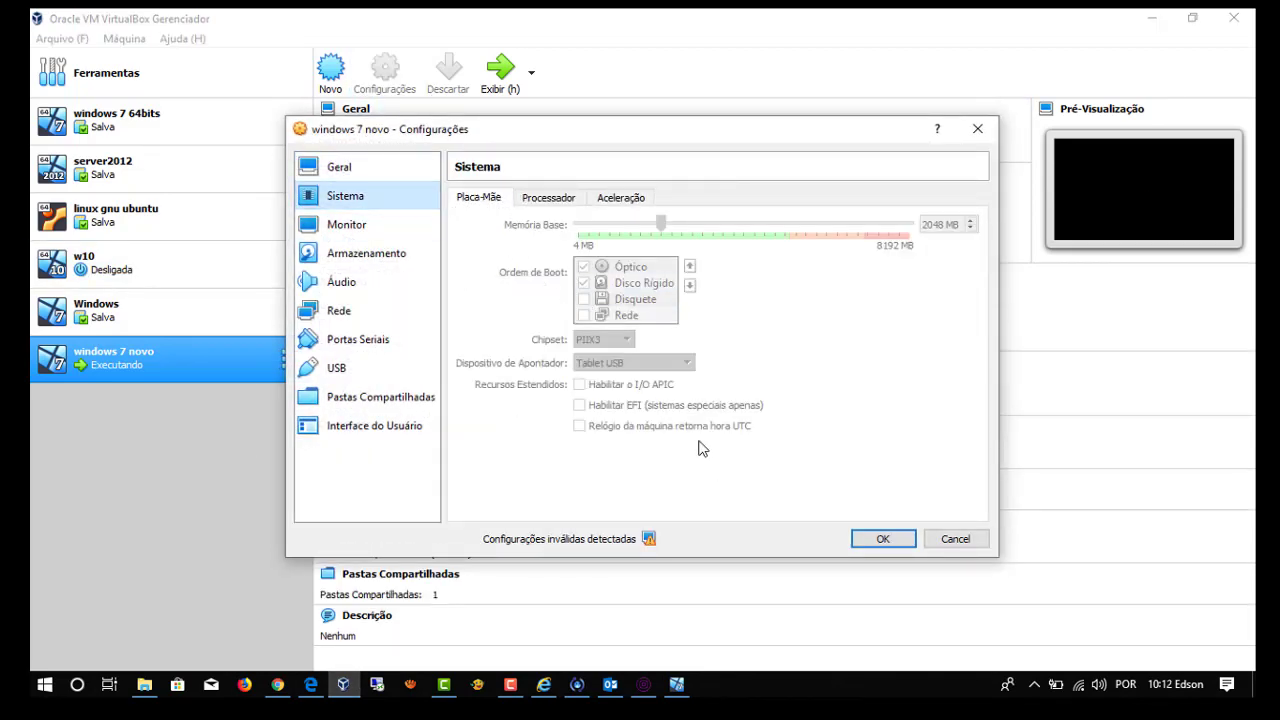
click(556, 201)
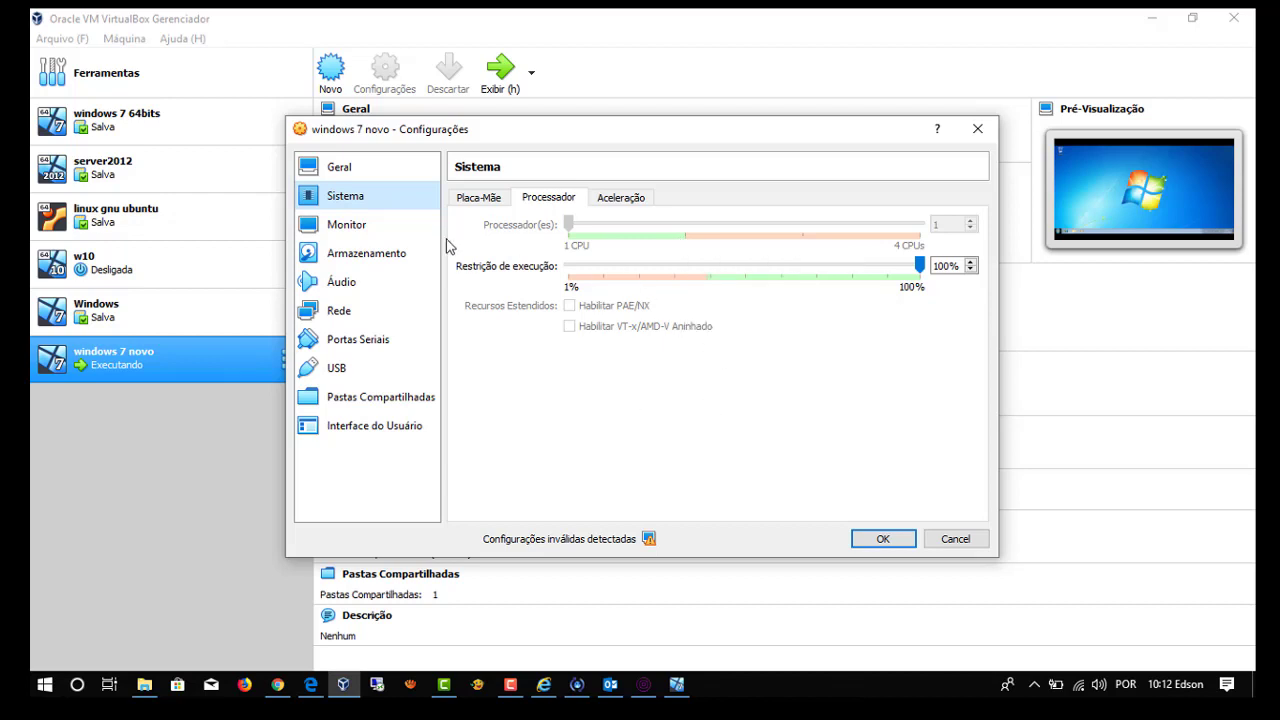
click(480, 200)
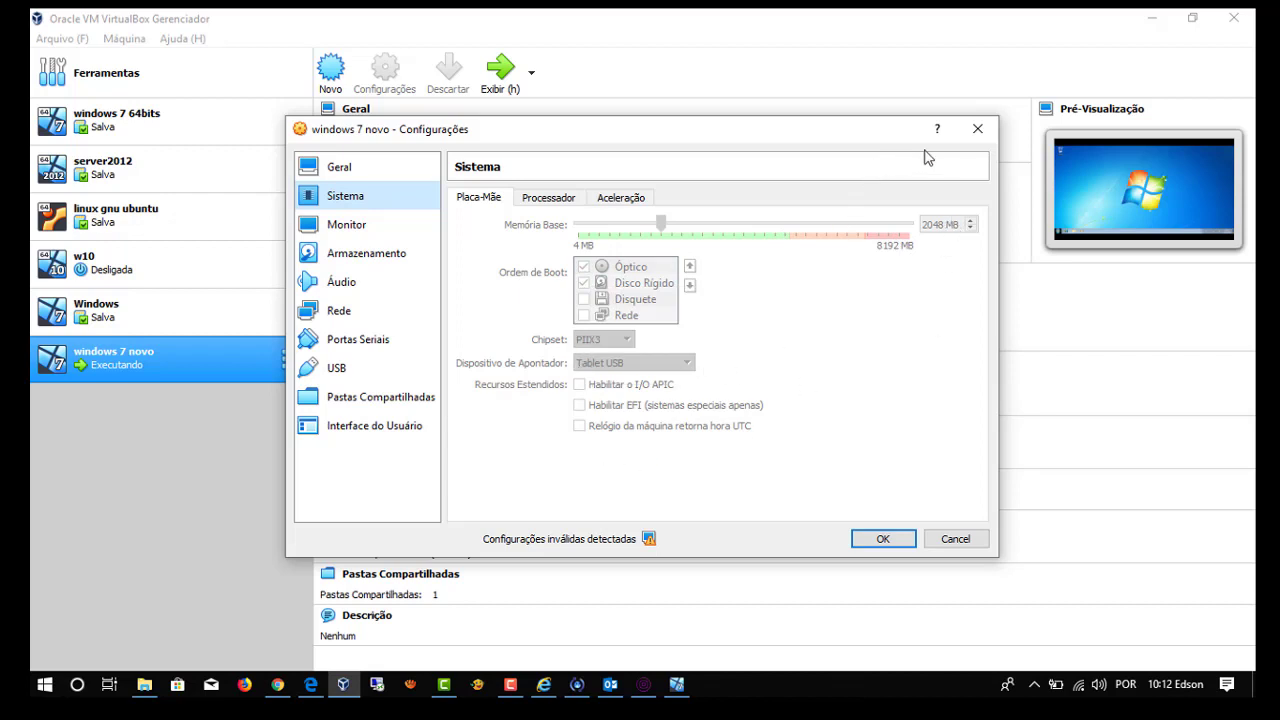
Set the machine's shared clipboard and drag-and-drop options to Desabilitado and save the settings
click(352, 174)
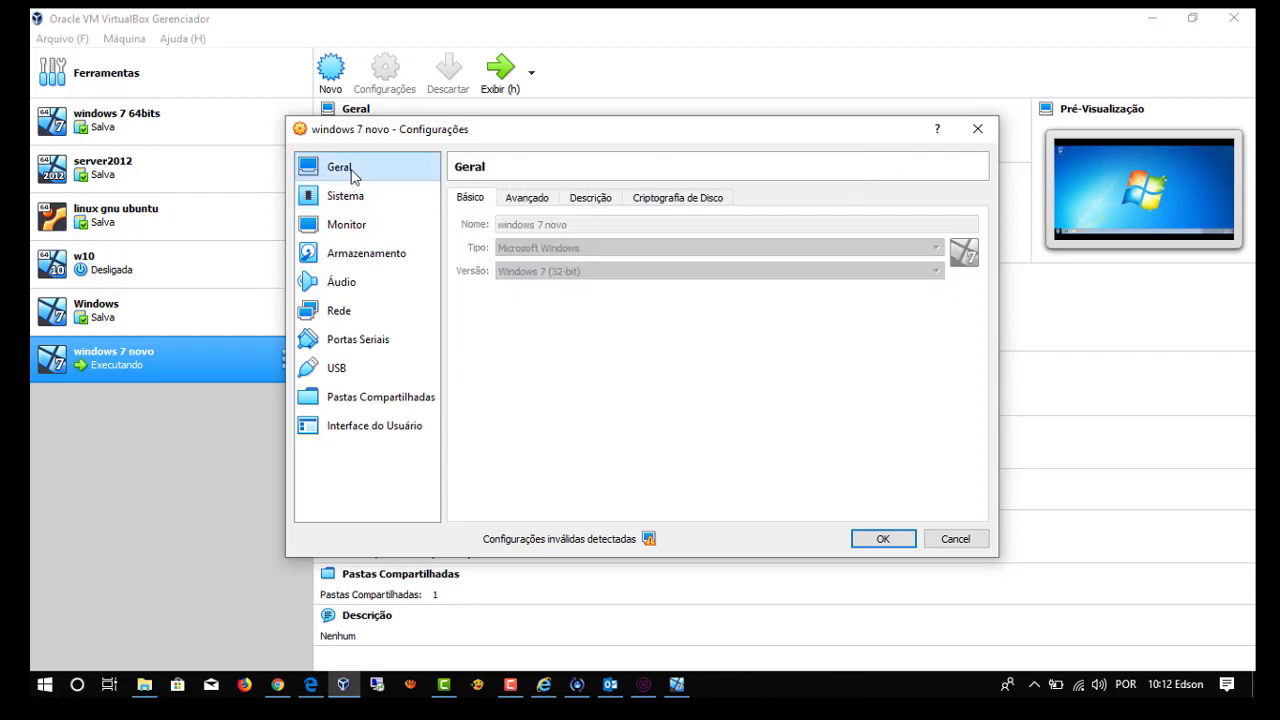
click(521, 199)
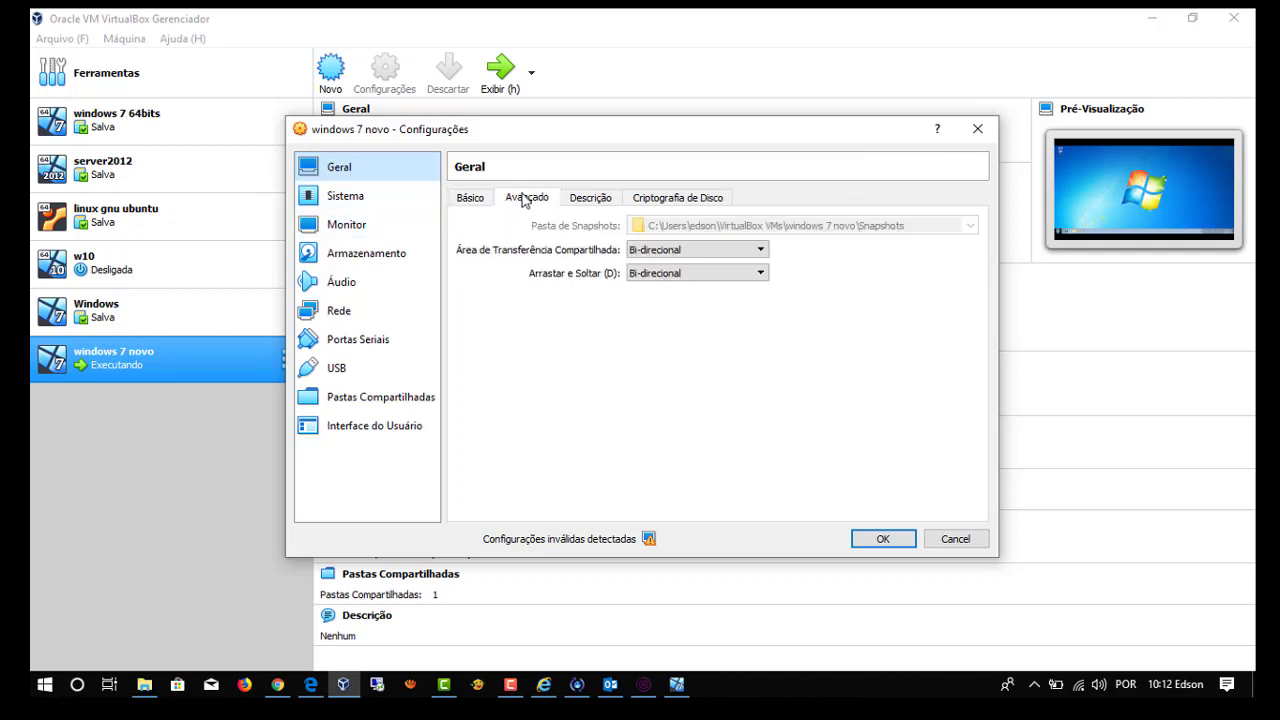
click(688, 252)
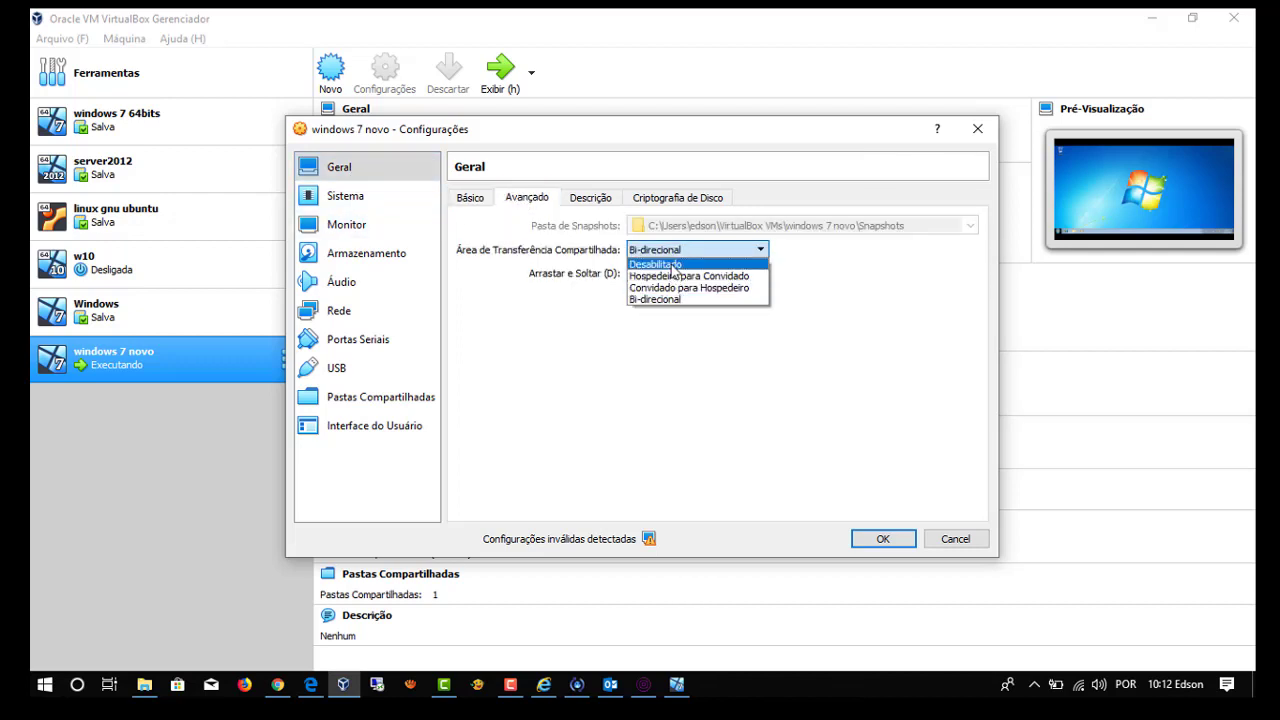
click(673, 266)
click(690, 273)
click(680, 286)
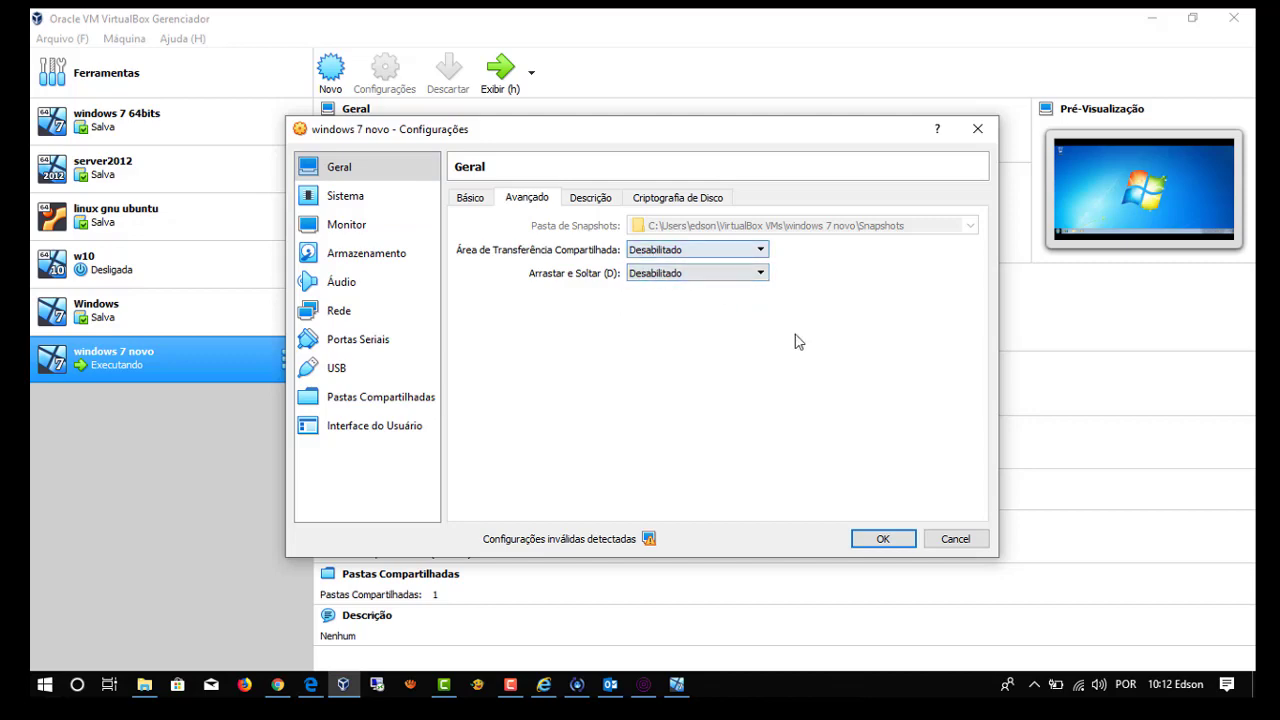
click(884, 540)
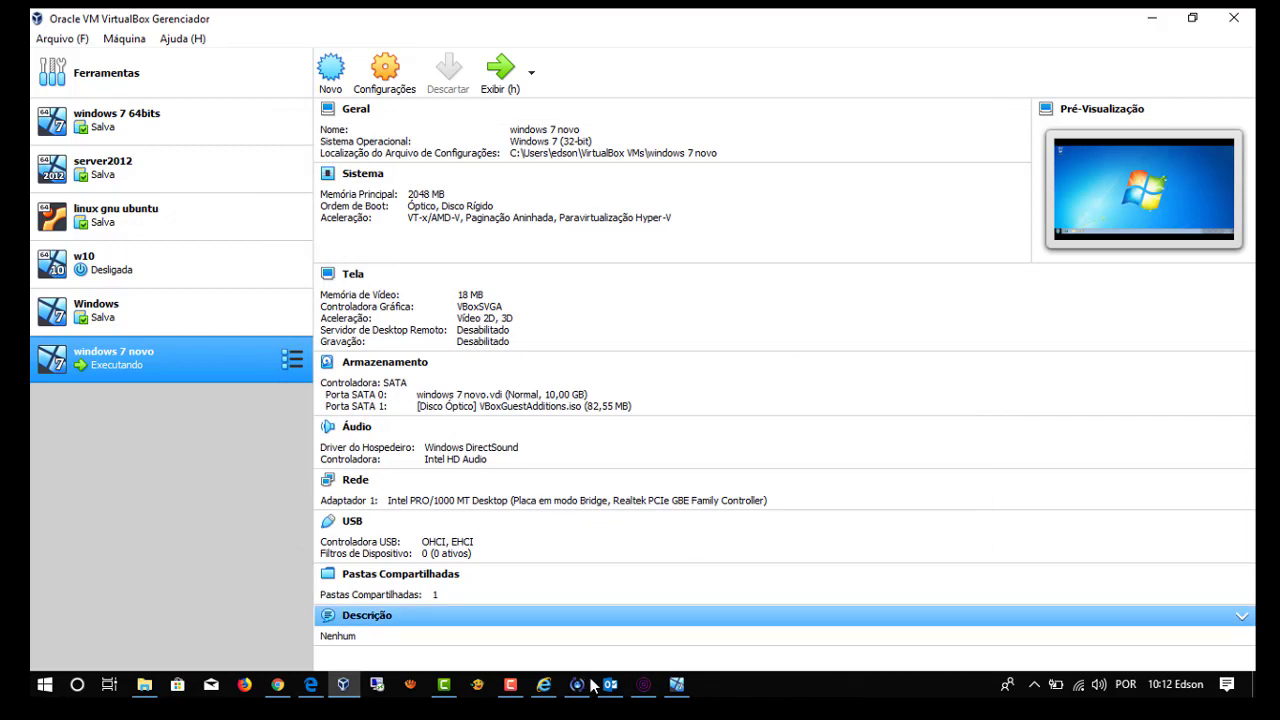
Dismiss both notifications in the running windows 7 novo machine and open the properties of Computador in the guest system
click(677, 686)
click(1219, 106)
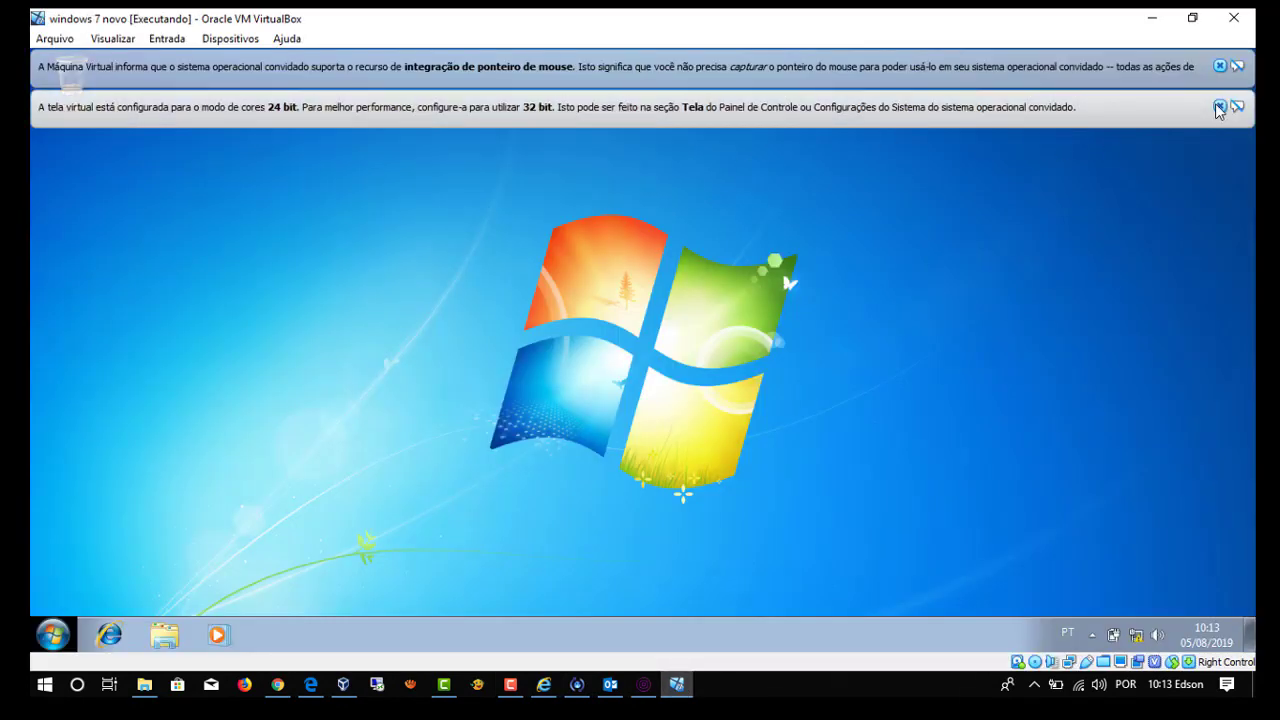
click(1219, 66)
click(54, 636)
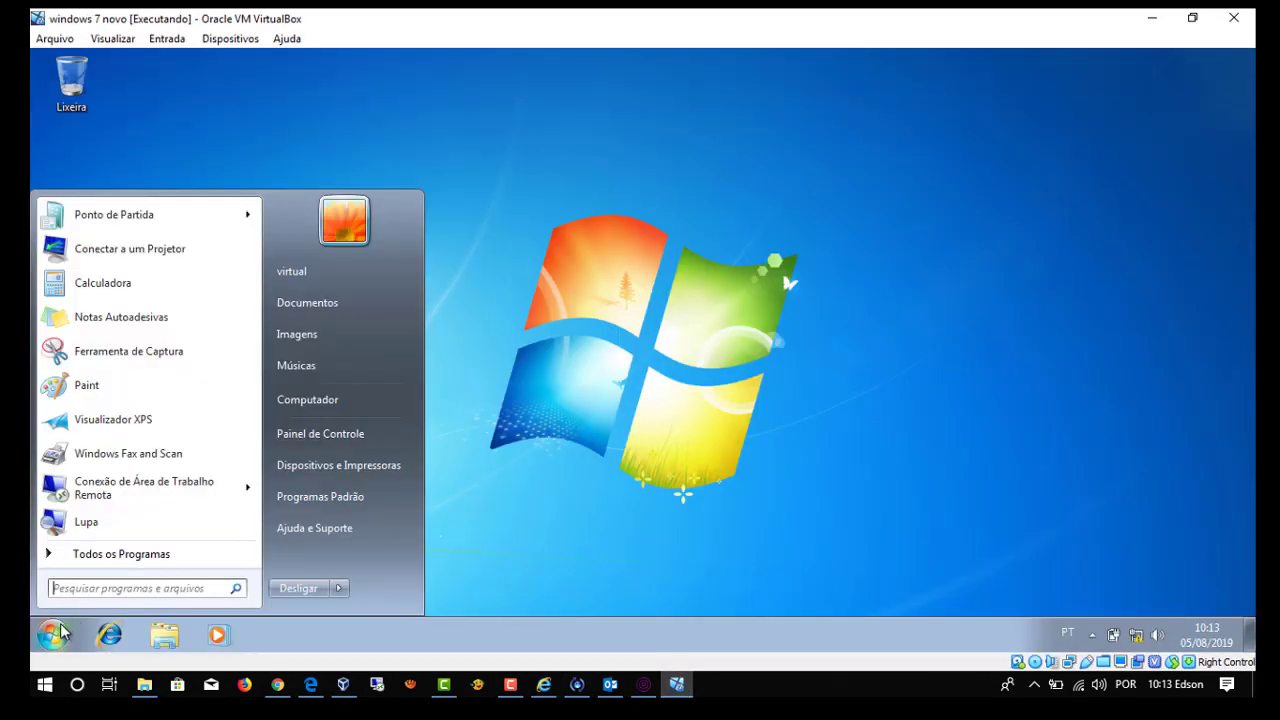
right_click(307, 400)
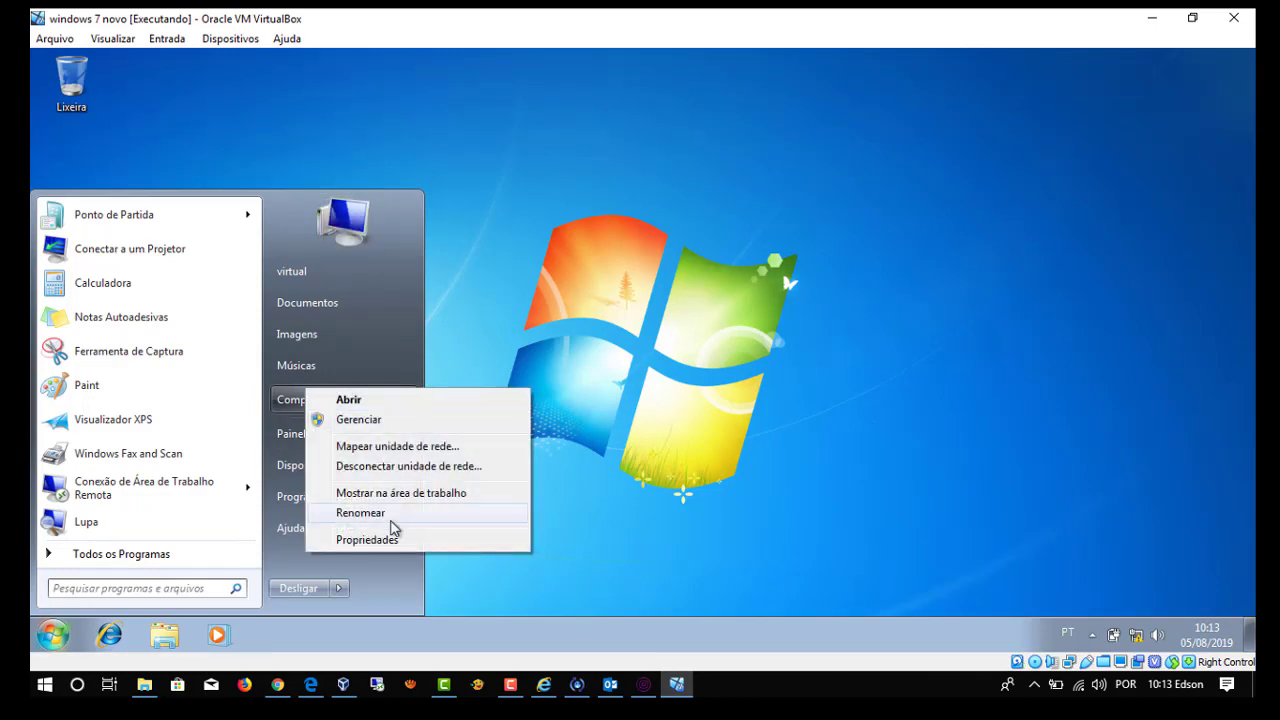
click(396, 538)
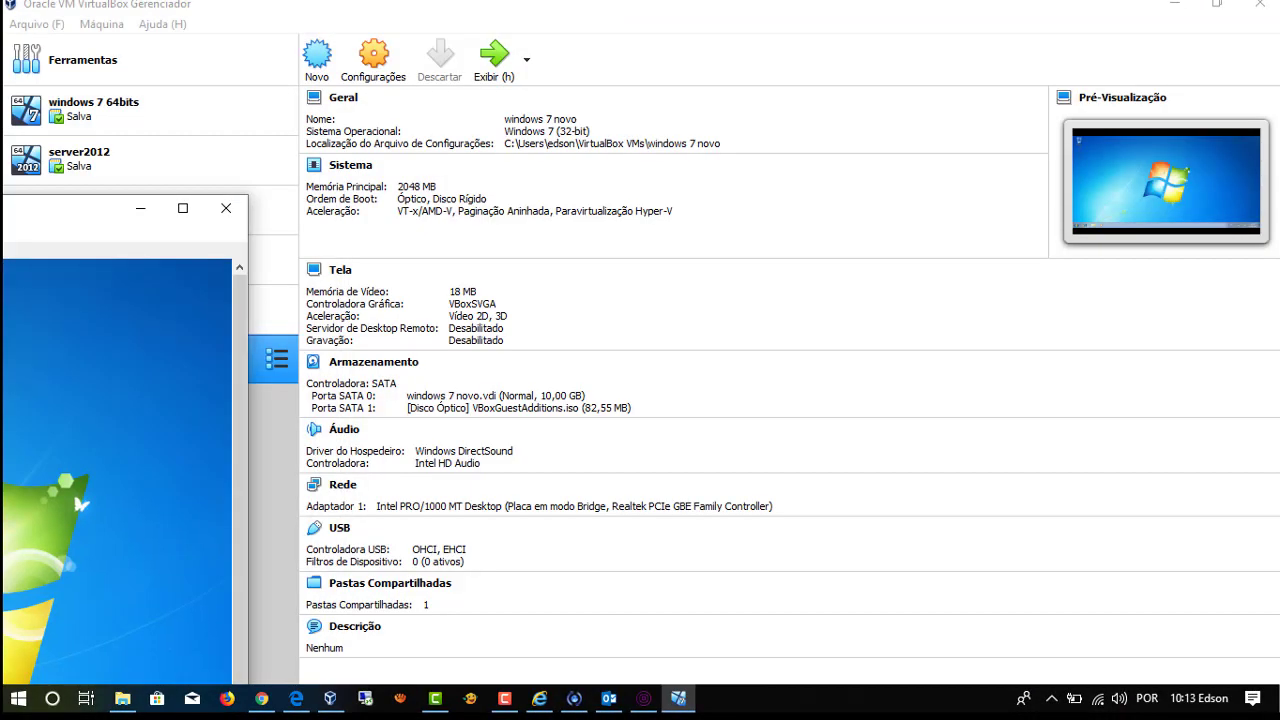
Snap the machine window to the left half of the screen and minimize the VirtualBox manager to expose the host desktop
key(super+Left)
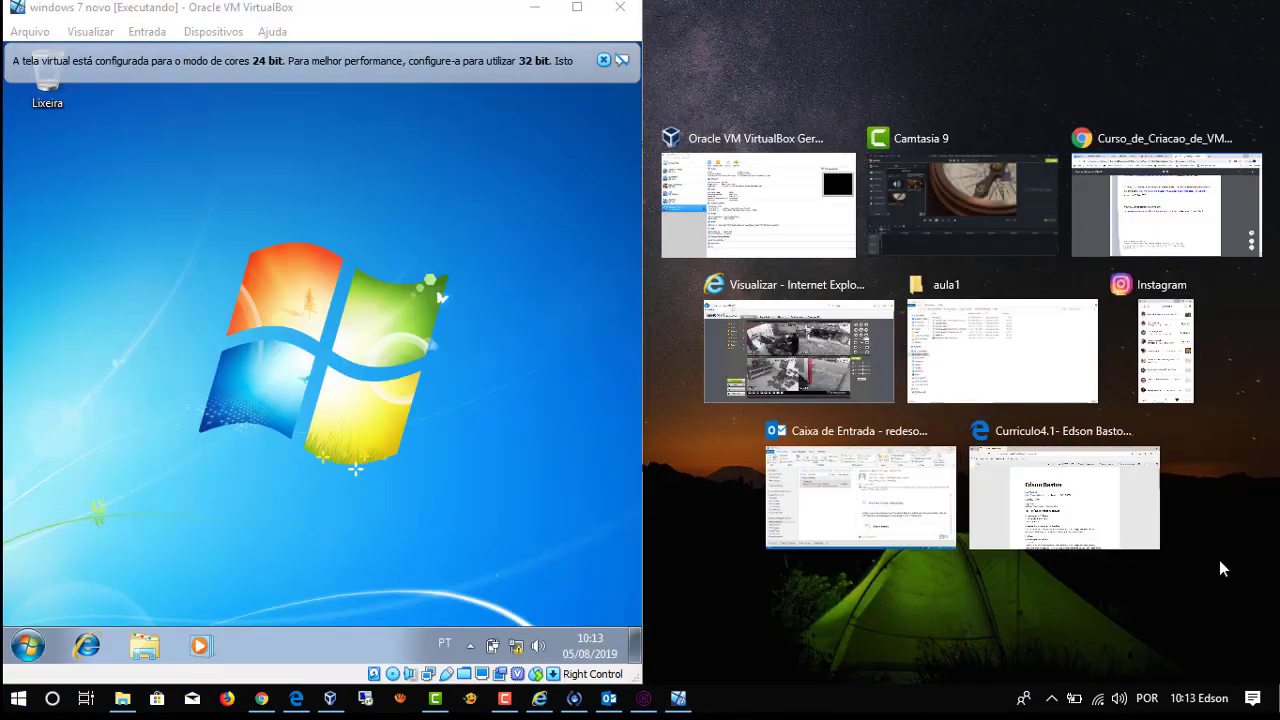
click(1219, 560)
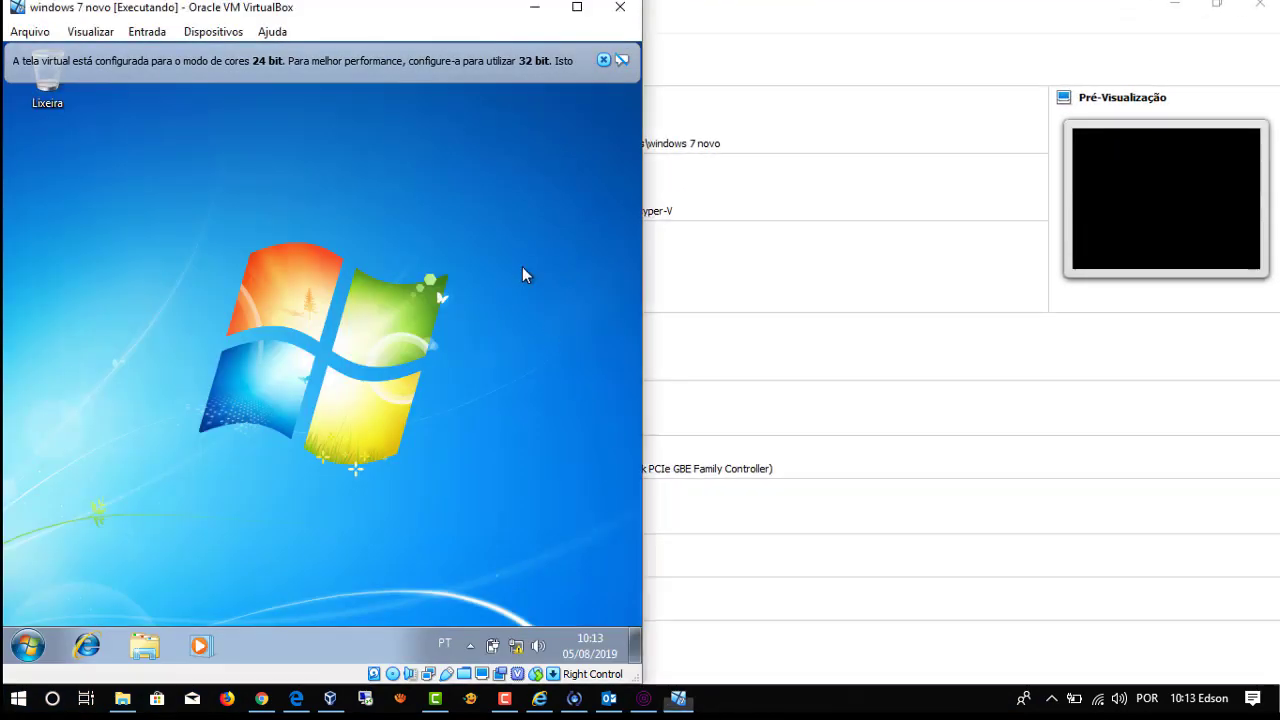
click(1175, 6)
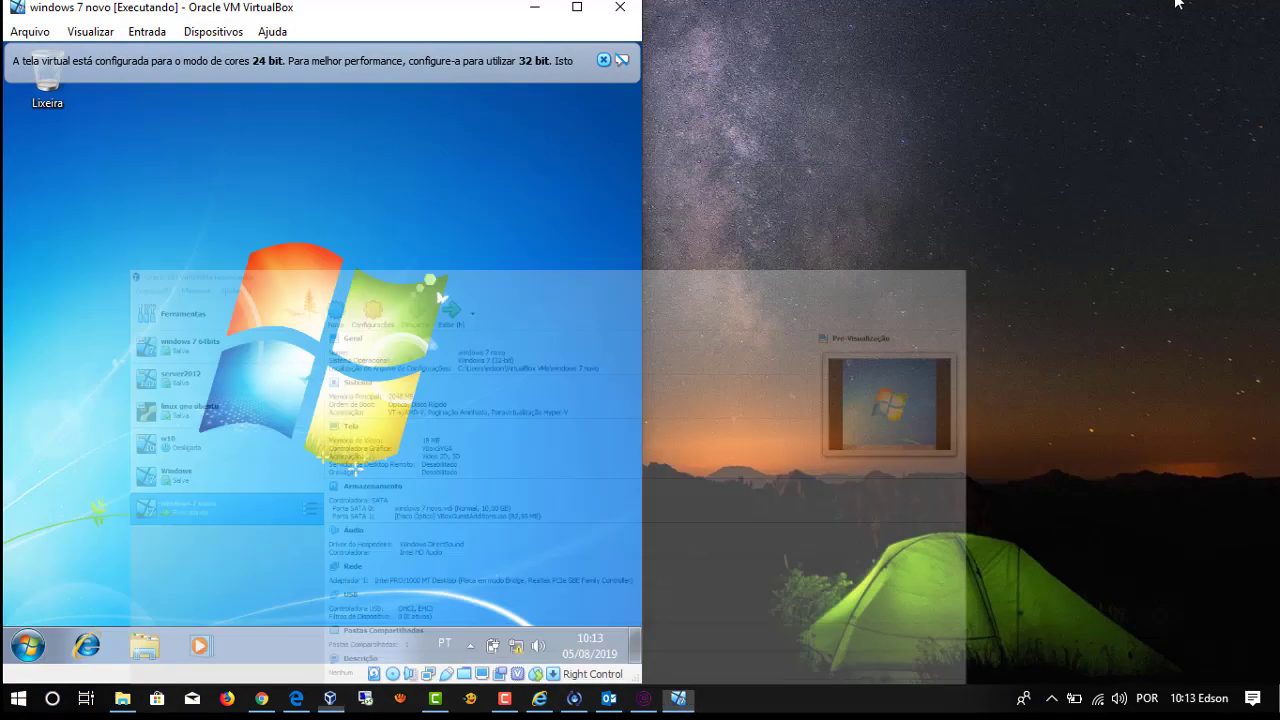
Create a text document with its default name on the guest desktop and try to move it onto the host desktop
right_click(308, 213)
mouse_move(395, 343)
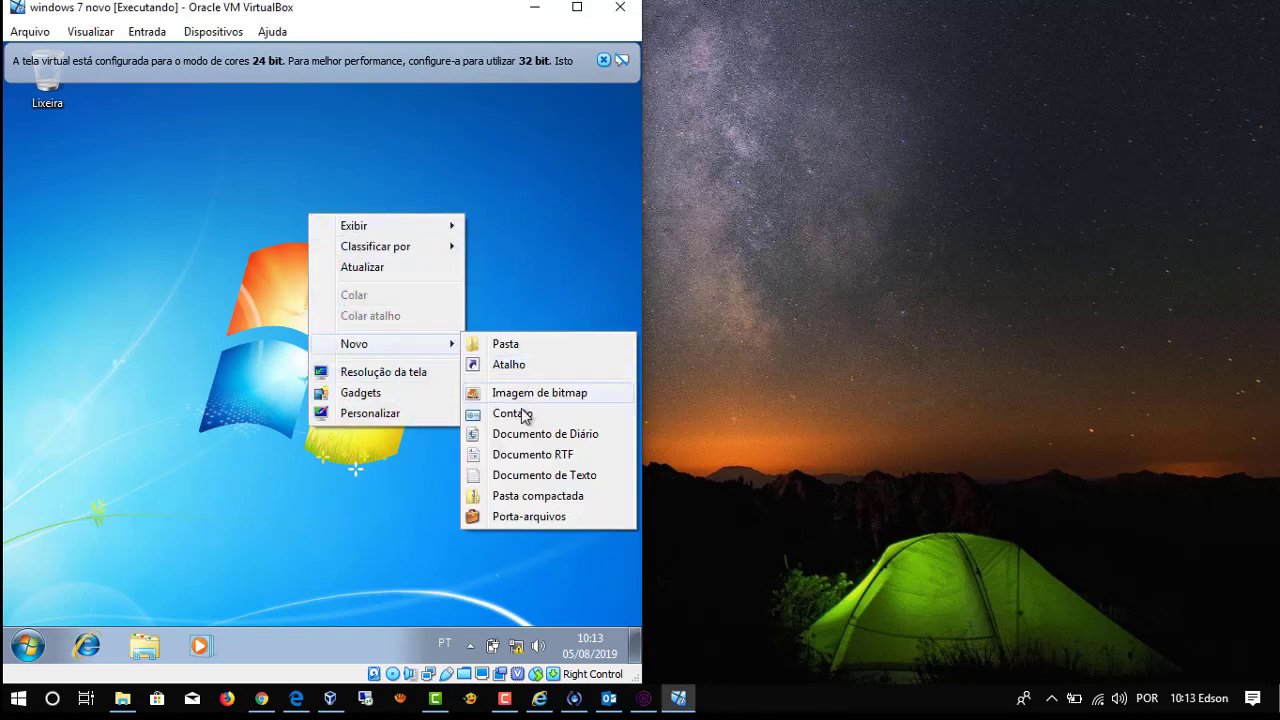
click(518, 478)
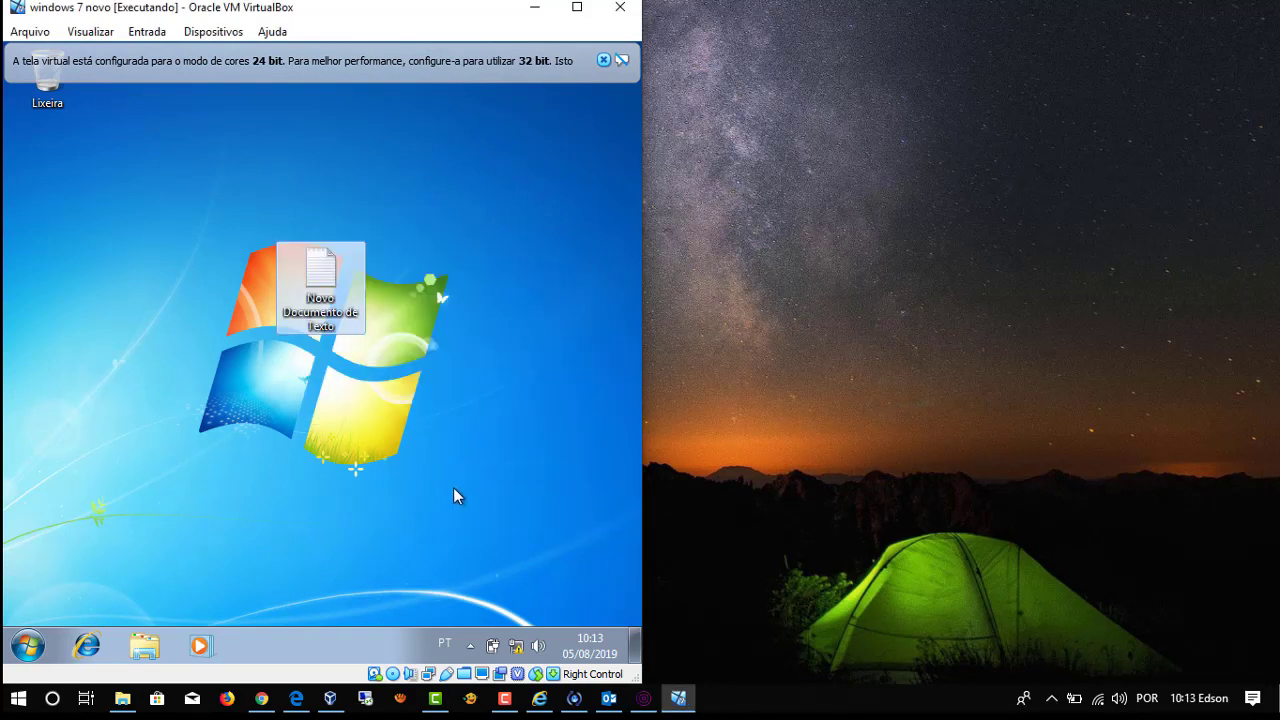
key(Return)
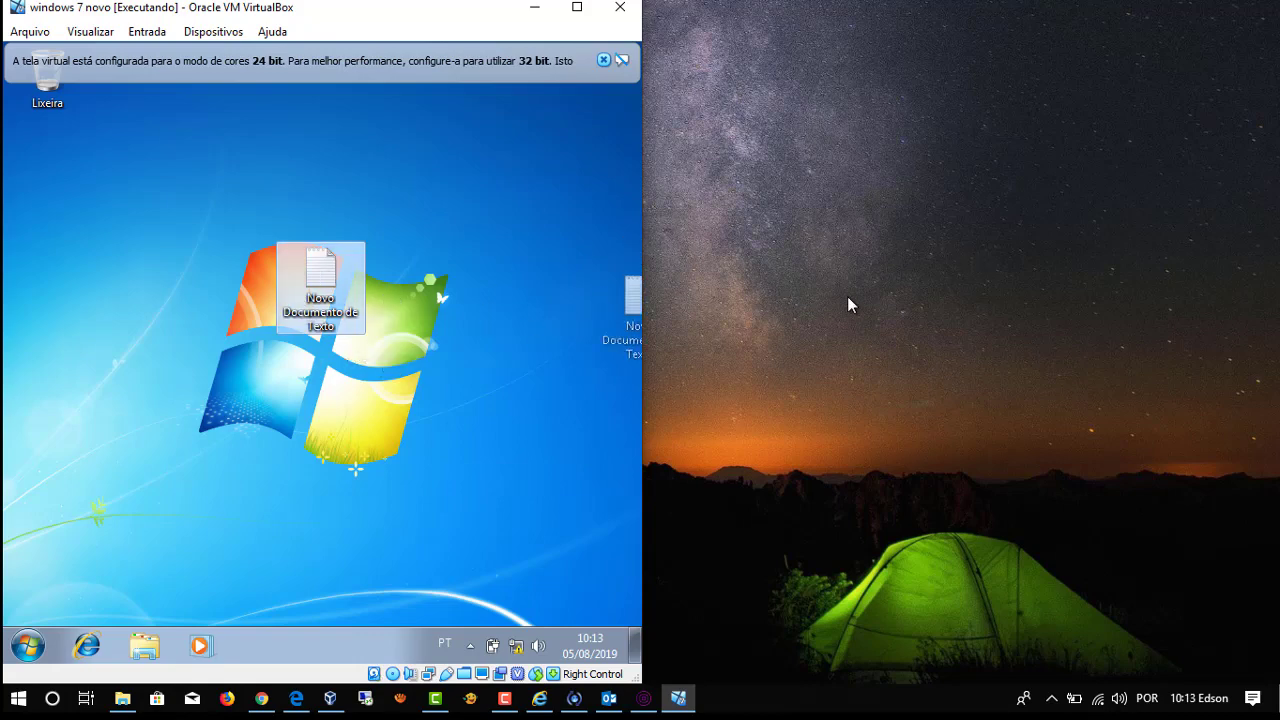
drag(470, 278, 469, 270)
Maximize the machine window and dismiss the colour-mode notification
click(577, 7)
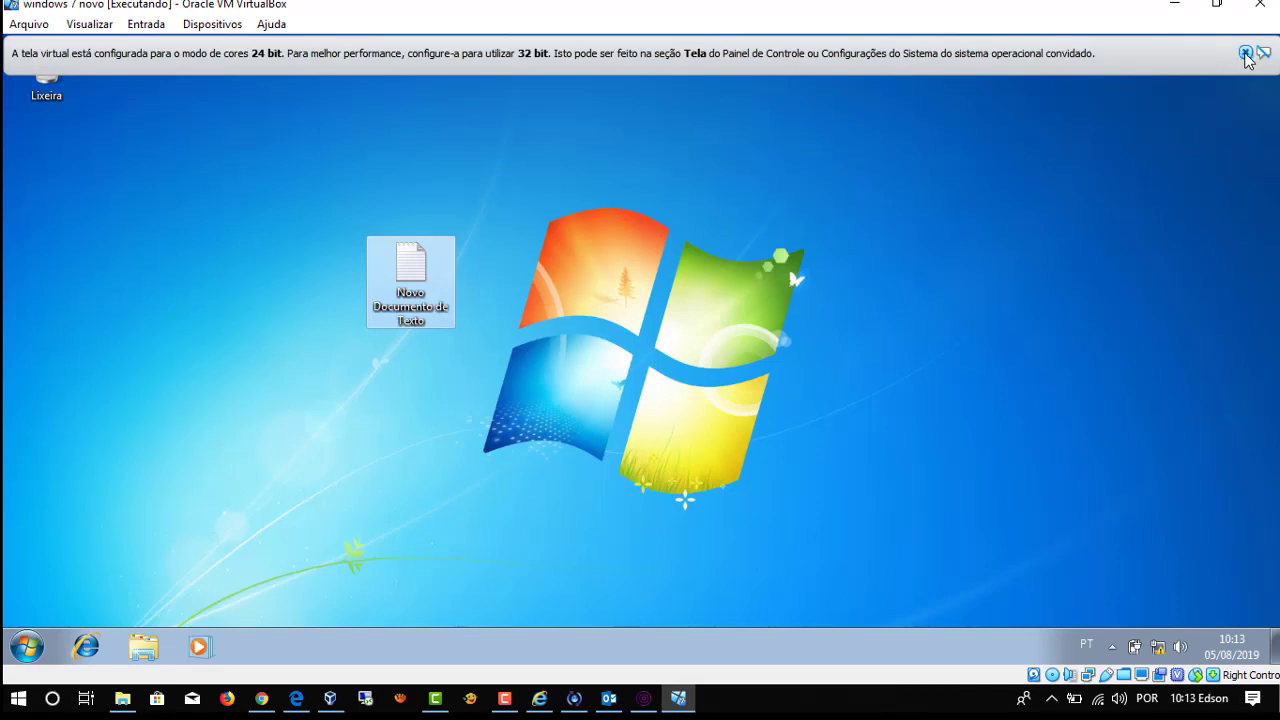
click(1245, 53)
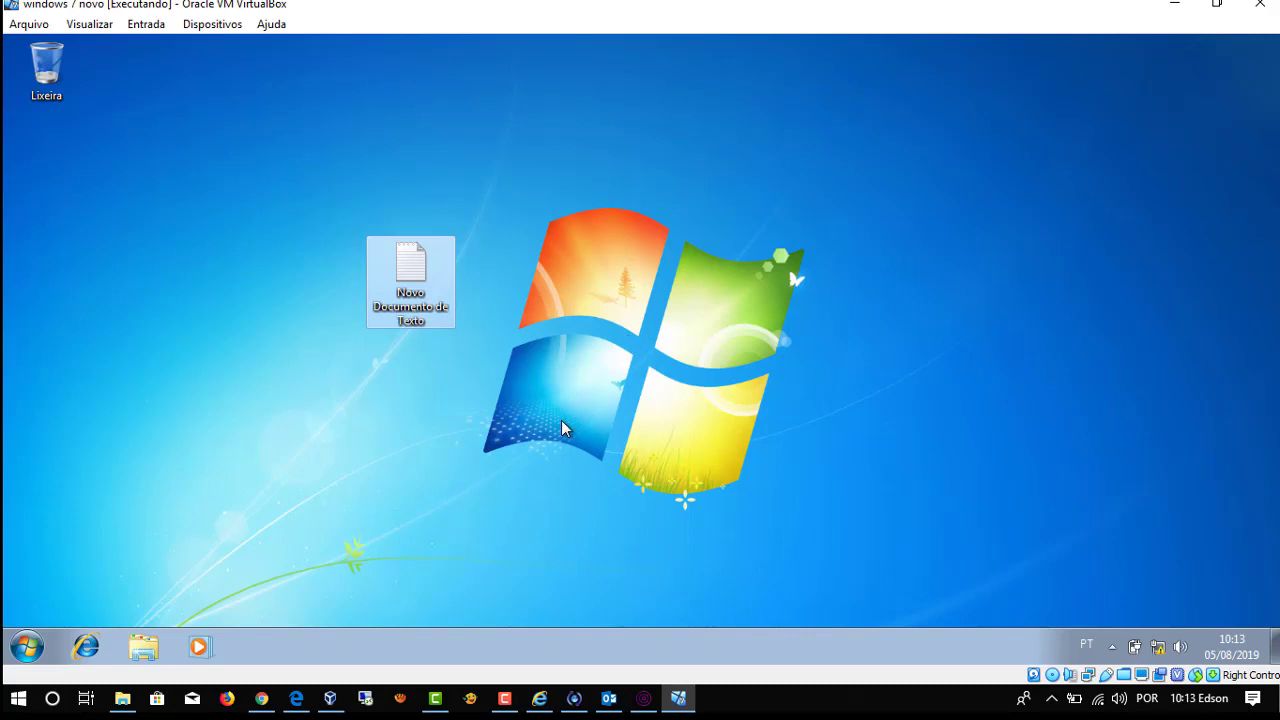
click(212, 24)
mouse_move(145, 28)
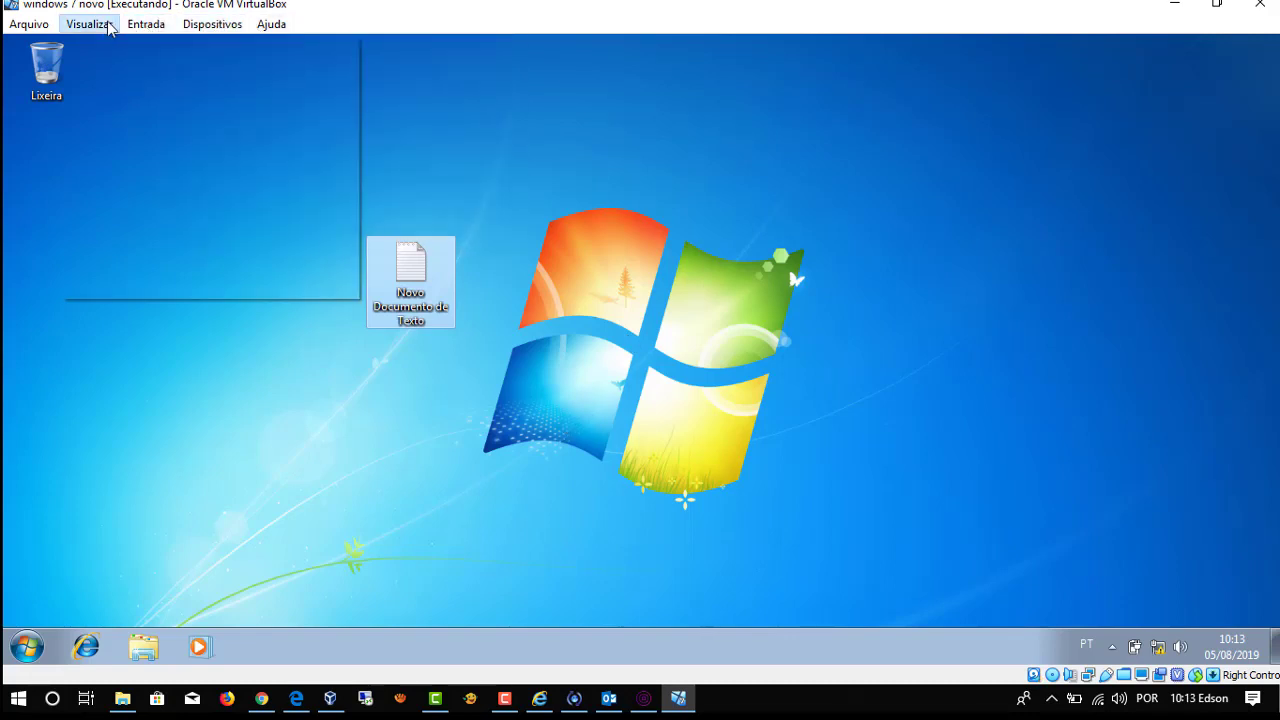
mouse_move(12, 30)
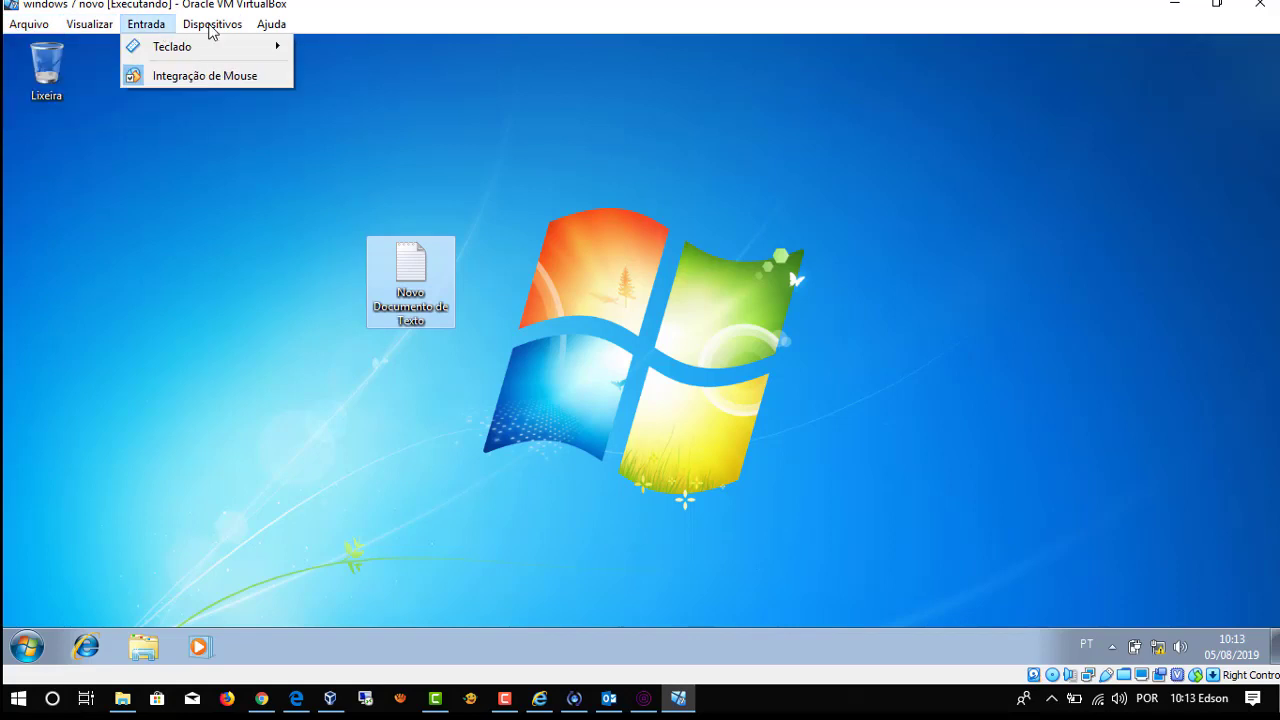
mouse_move(250, 28)
click(840, 286)
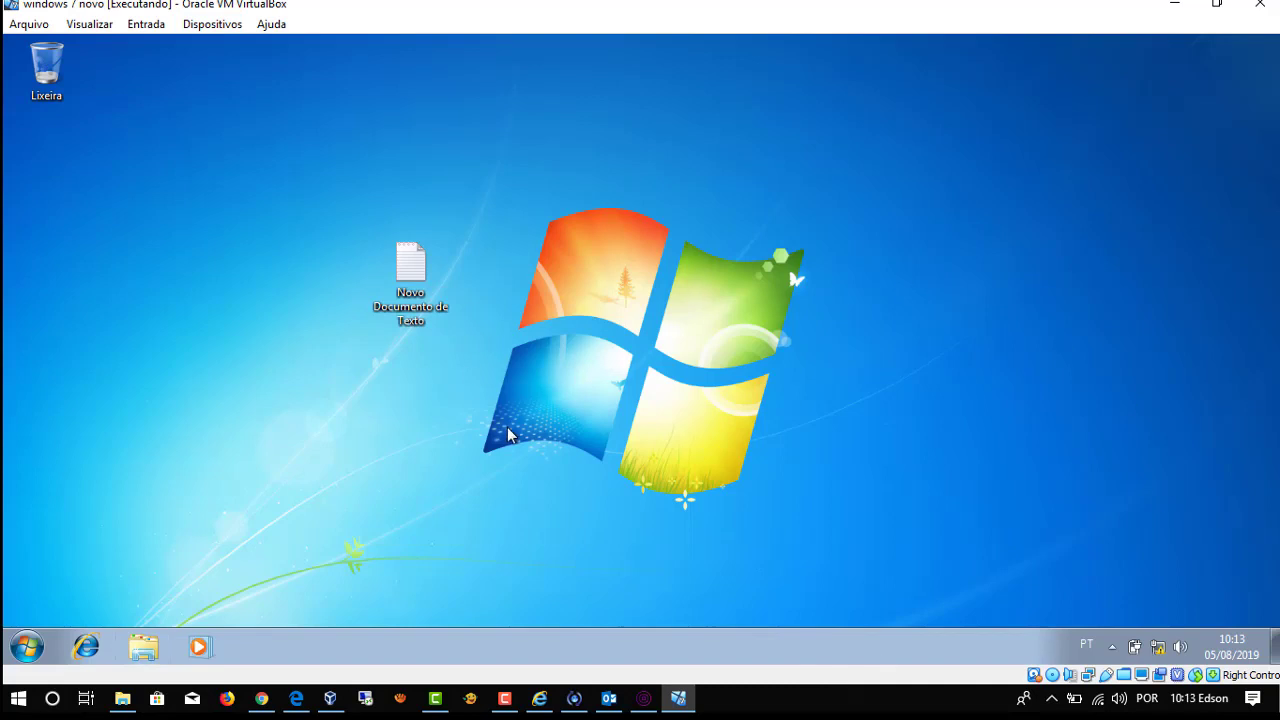
Open Computador in the guest Windows 7 system to view its drives
click(22, 648)
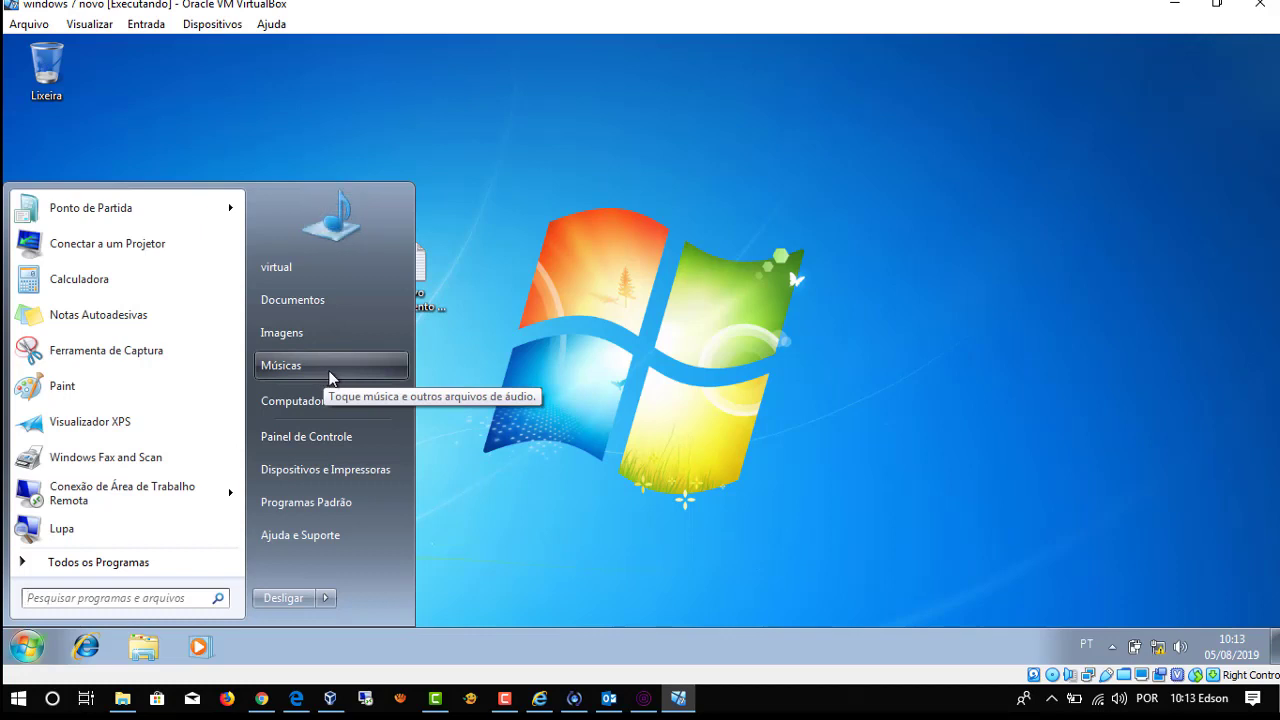
click(338, 402)
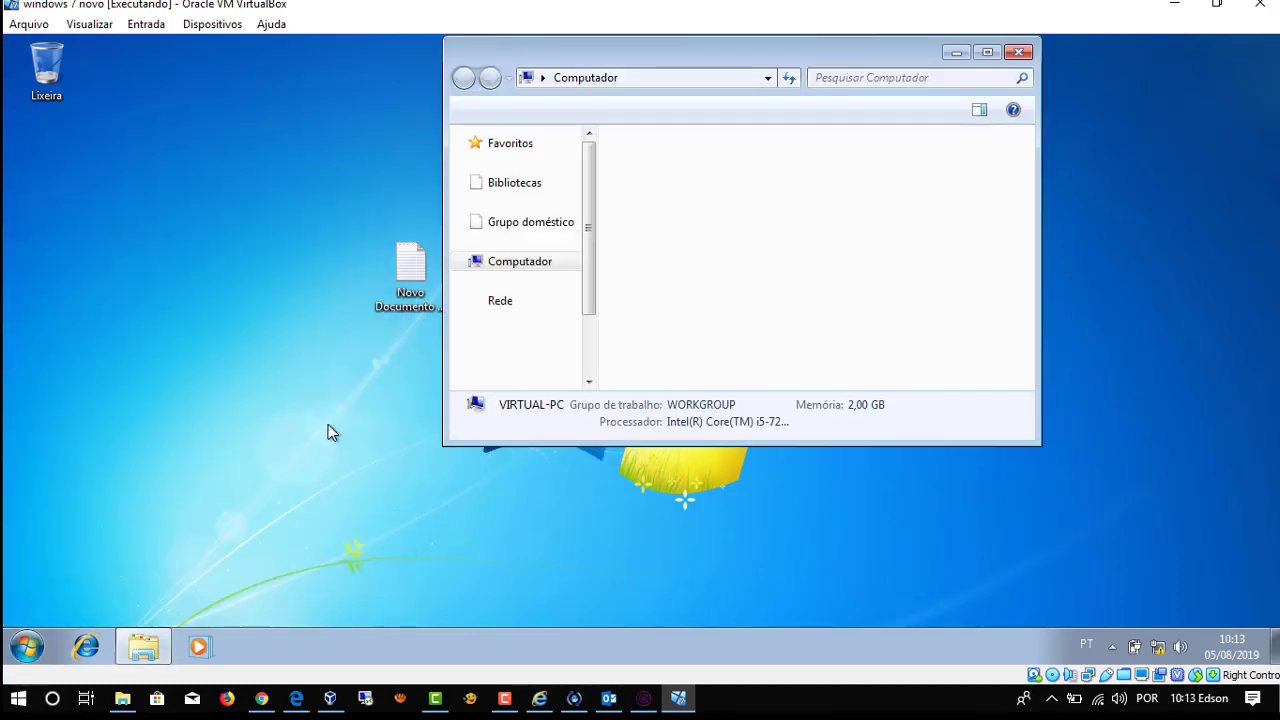
Switch to the VirtualBox manager and review the shared folders in the windows 7 novo settings
click(330, 698)
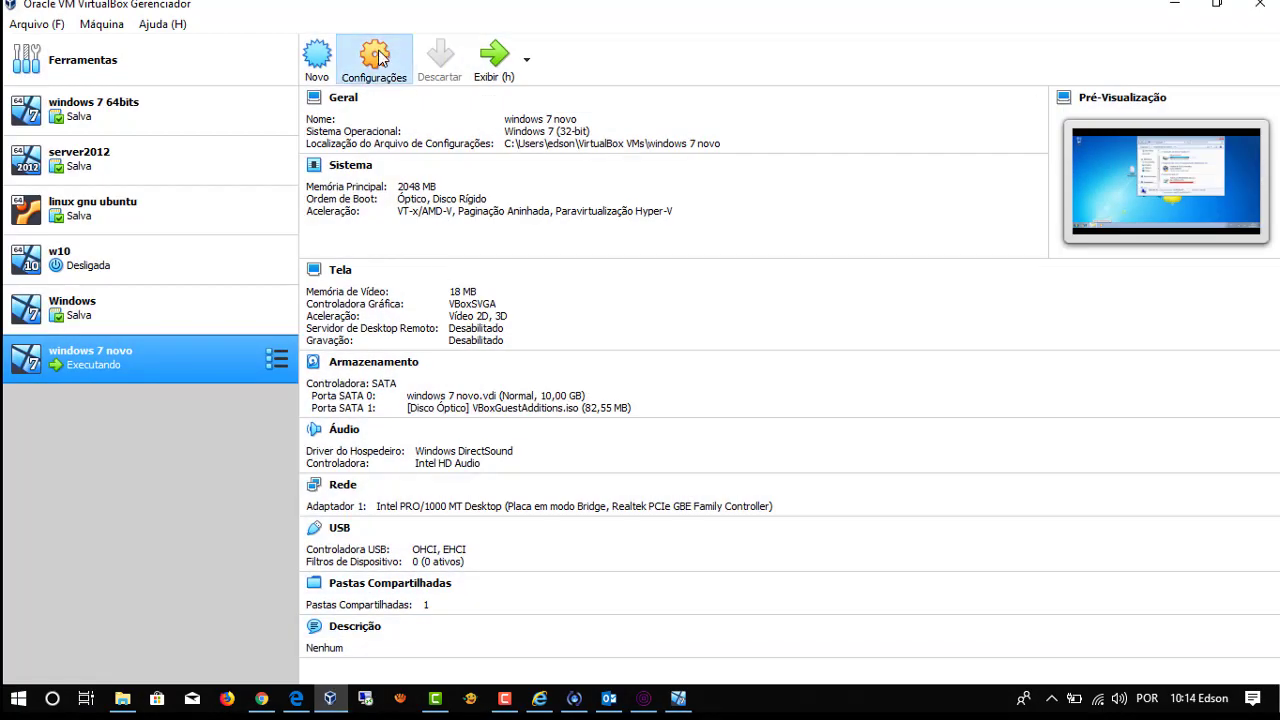
click(373, 55)
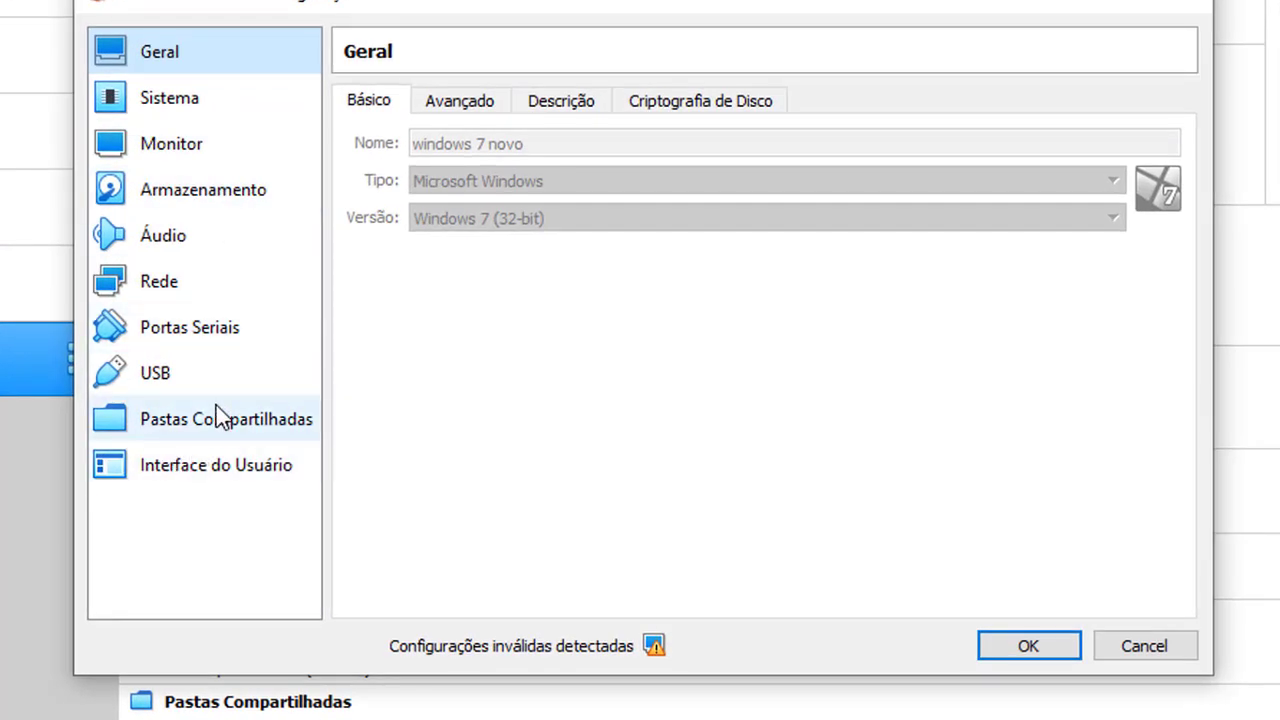
click(240, 419)
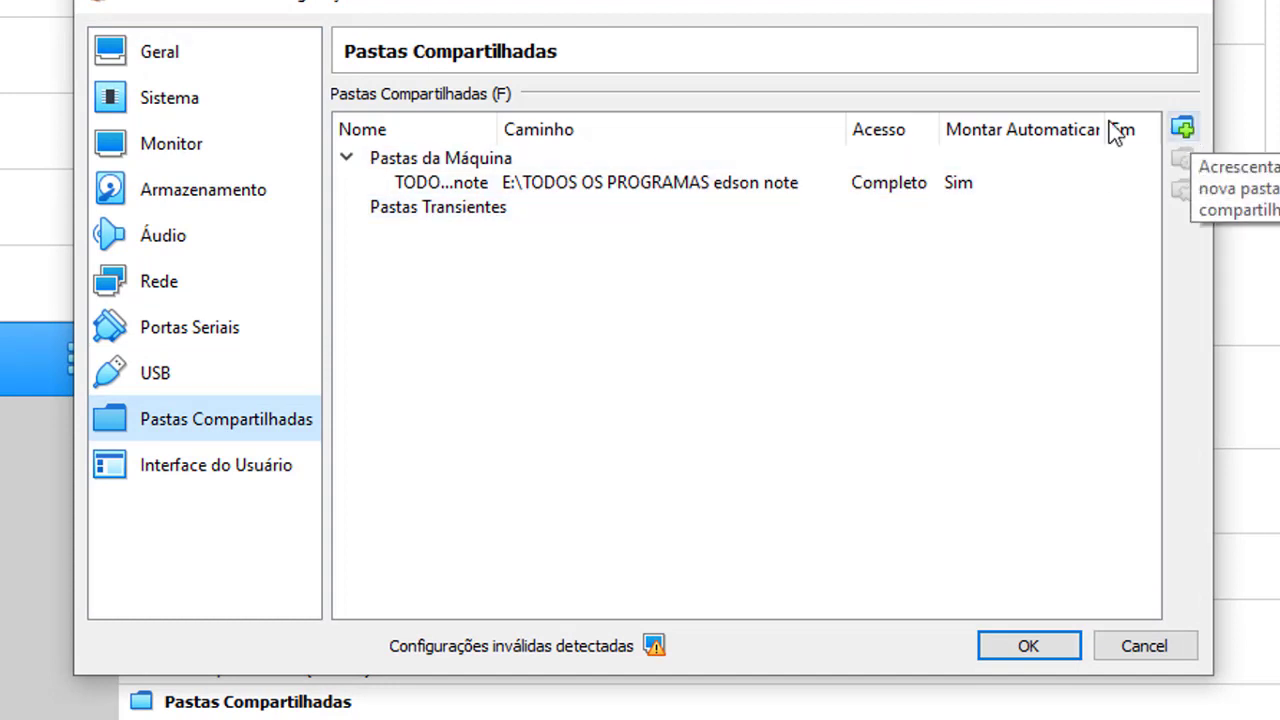
Examine the options for adding a shared folder and for editing the existing one, closing the machine settings without saving changes
click(1183, 128)
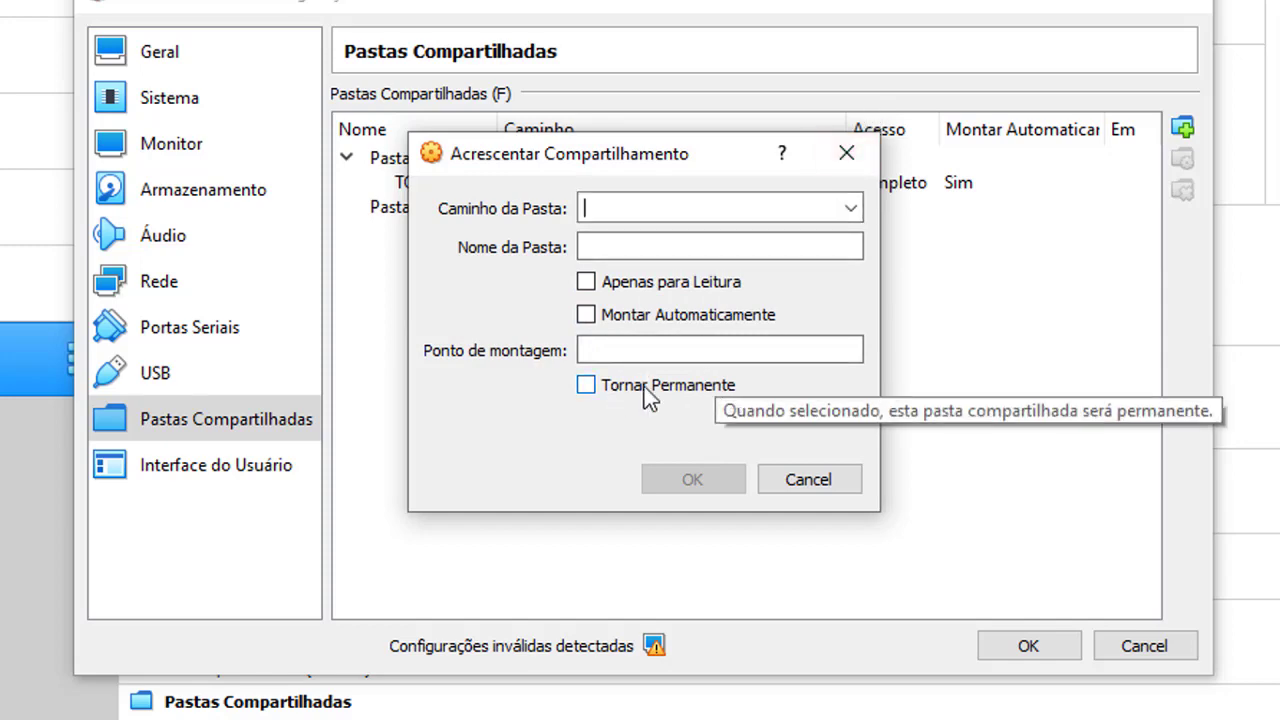
click(846, 153)
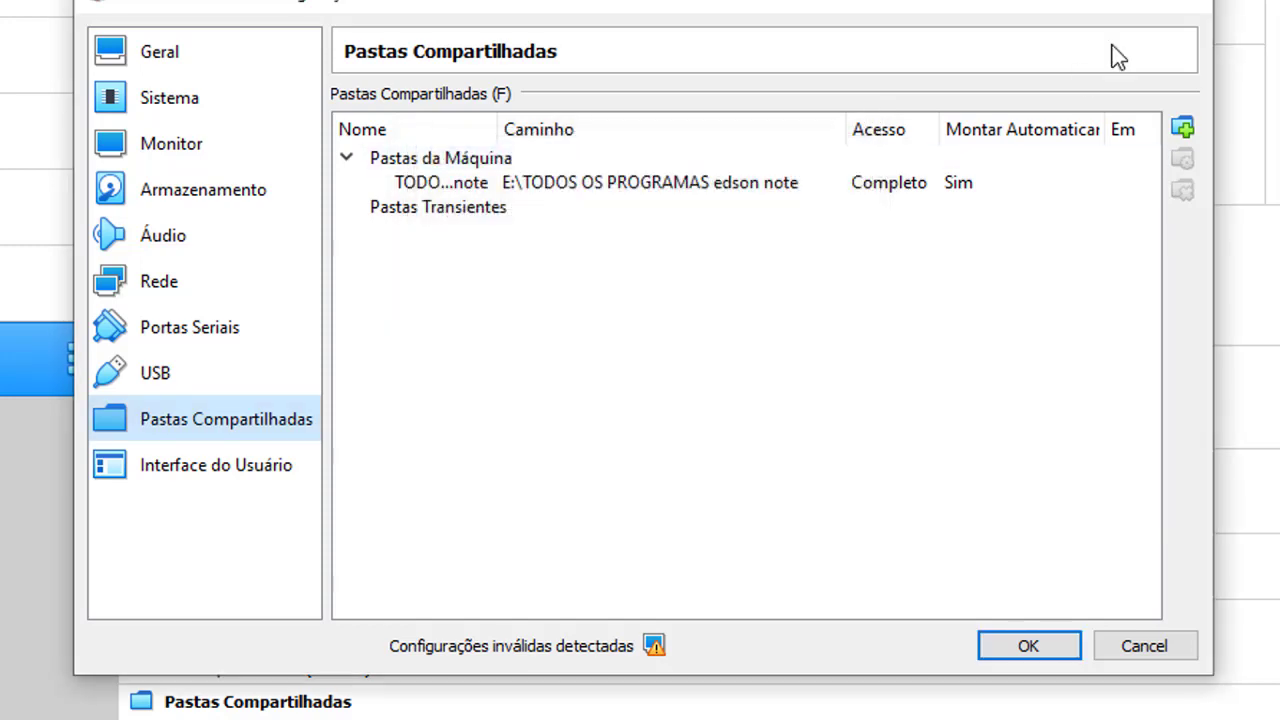
double_click(736, 190)
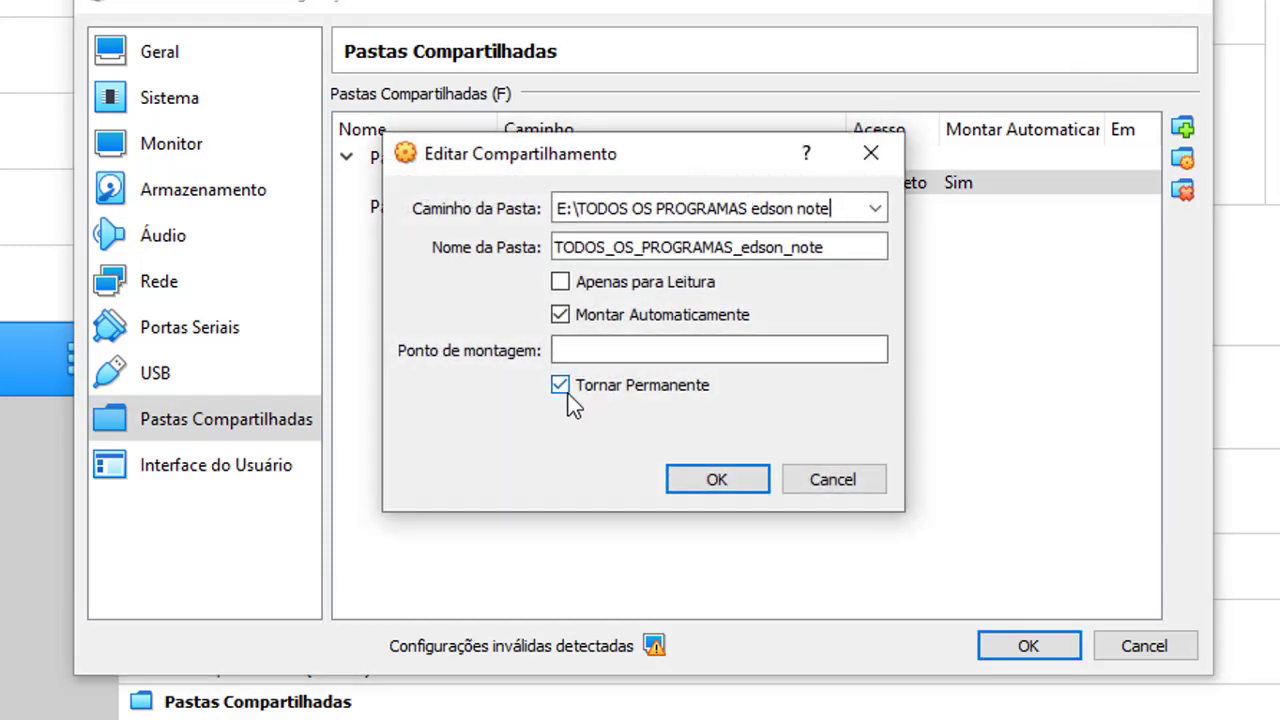
click(866, 150)
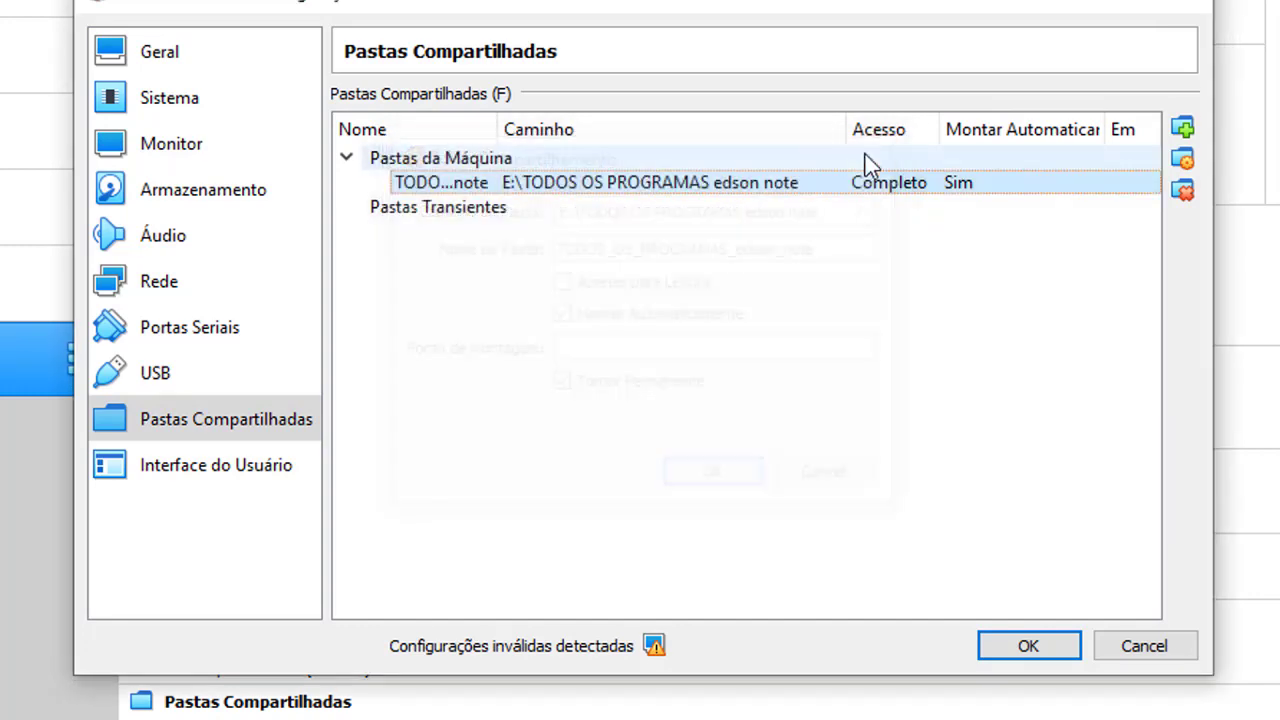
click(1156, 651)
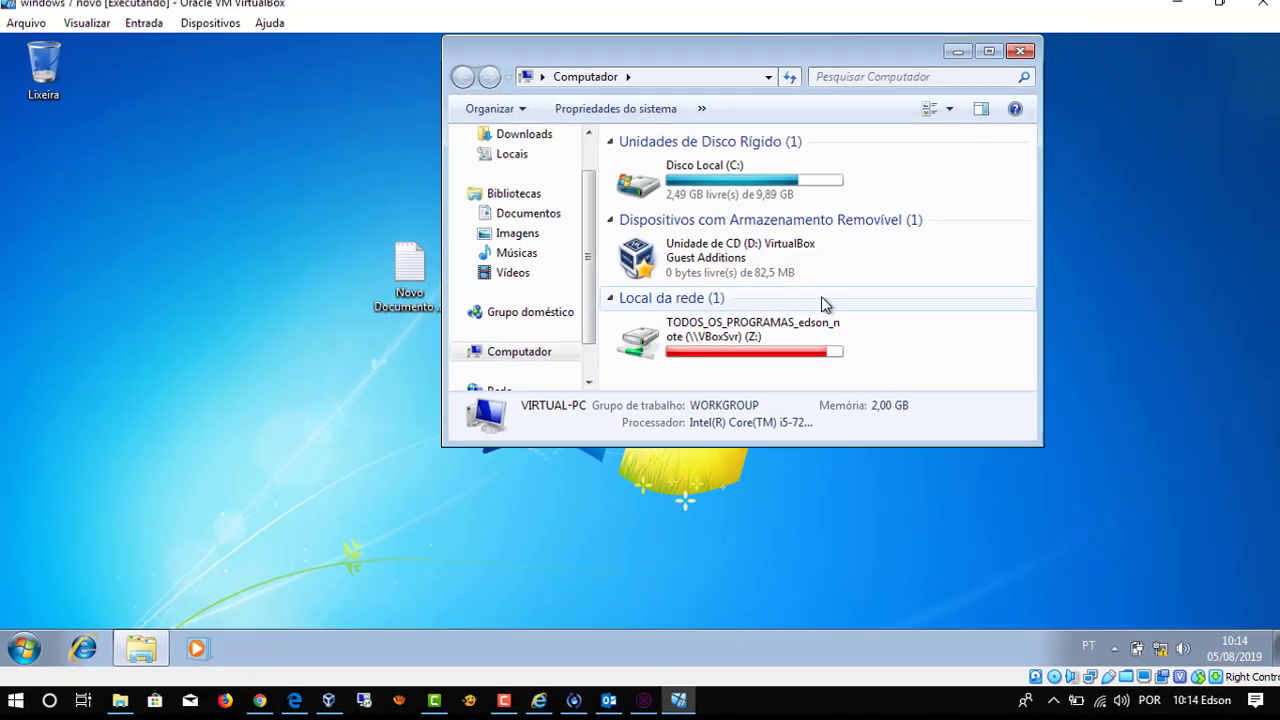
Open the TODOS_OS_PROGRAMAS_edson_note network drive in the guest, browse its folders, and close the Explorer window
double_click(760, 342)
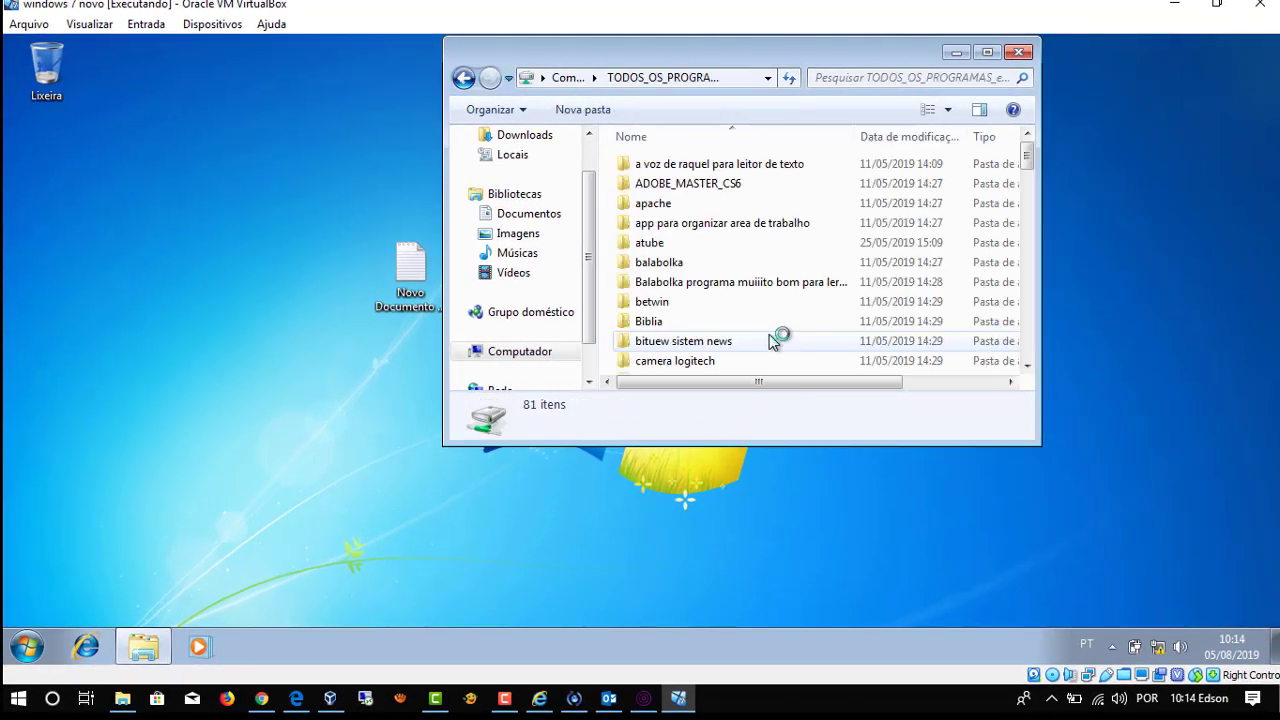
scroll(750, 250, down, 10)
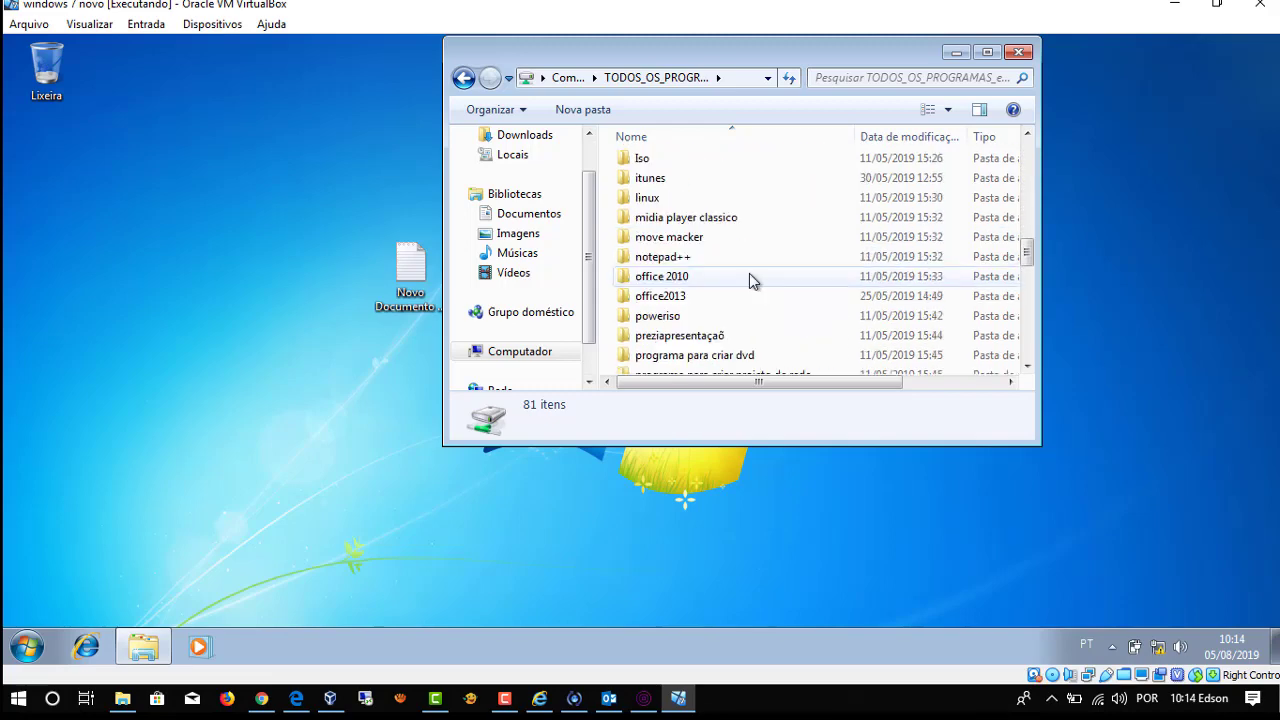
scroll(758, 275, up, 5)
scroll(758, 275, up, 4)
scroll(758, 272, down, 20)
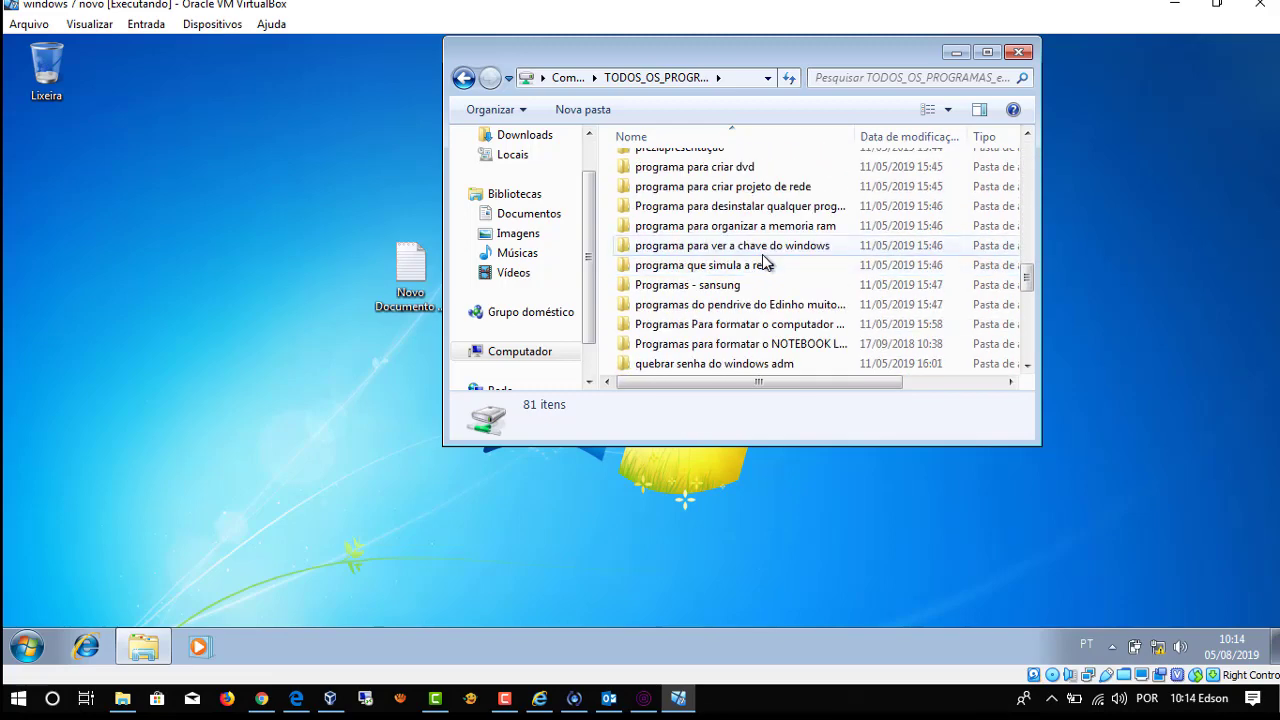
scroll(765, 260, up, 20)
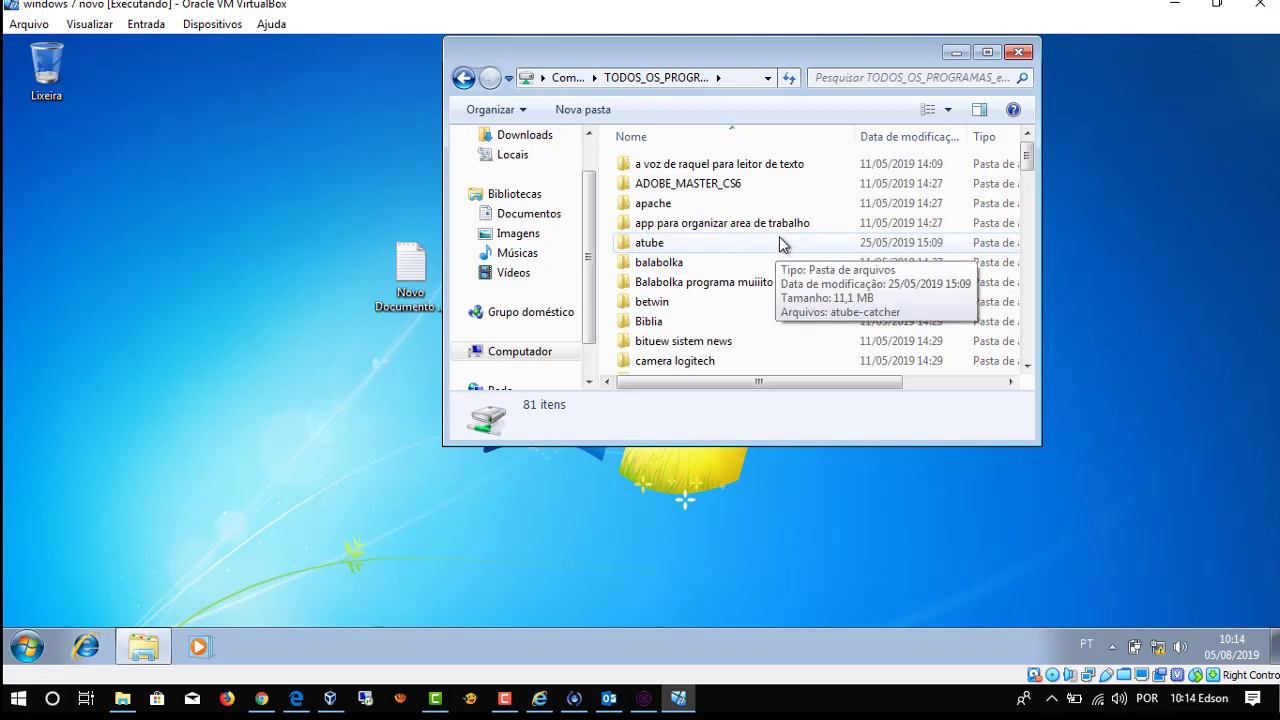
click(1019, 52)
Restore the virtual machine window to a smaller size and move it aside to expose the VirtualBox manager
double_click(1152, 12)
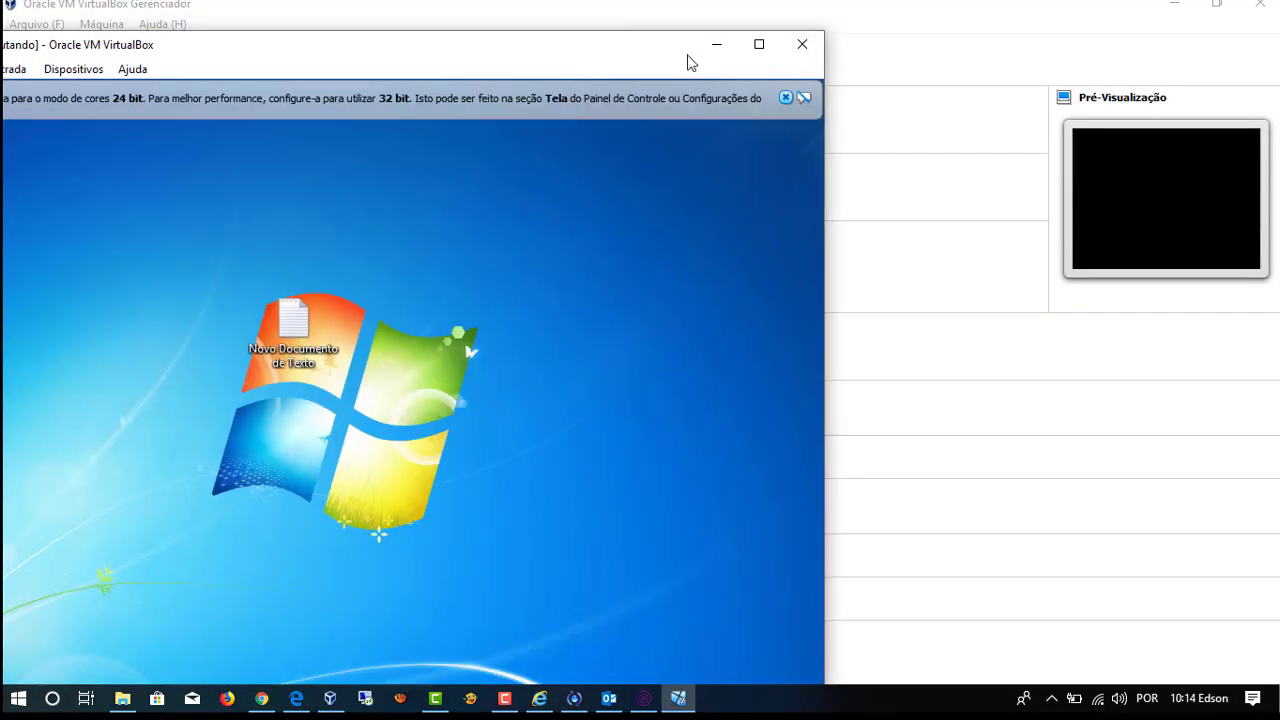
drag(687, 57, 1000, 28)
click(1104, 66)
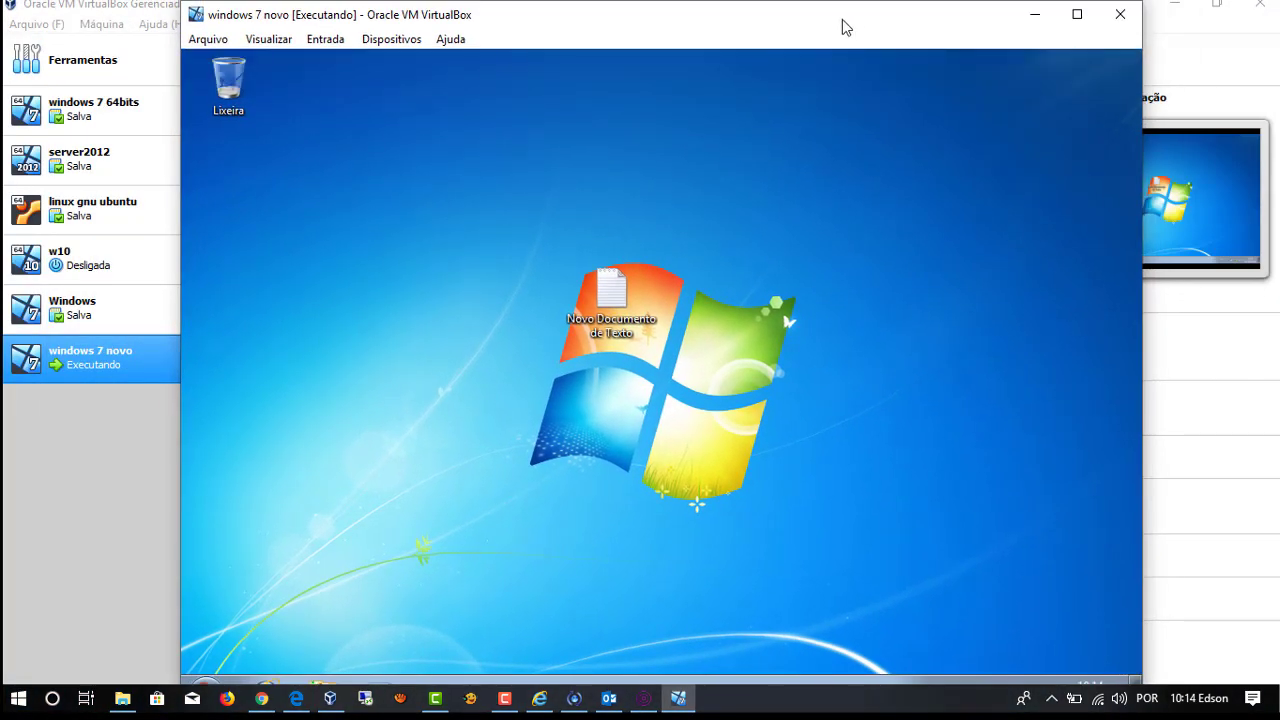
drag(842, 27, 965, 132)
Set Área de Transferência Compartilhada and Arrastar e Soltar to Bi-direcional for windows 7 novo and save the settings
click(374, 60)
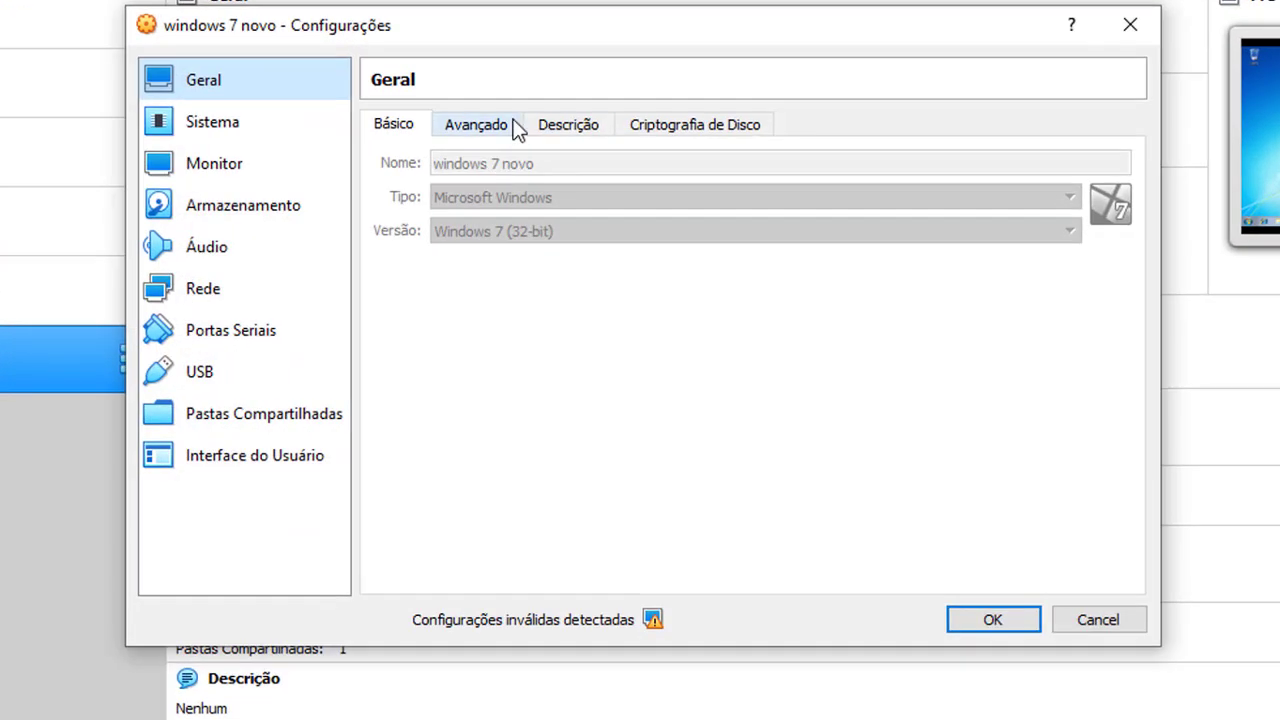
click(490, 130)
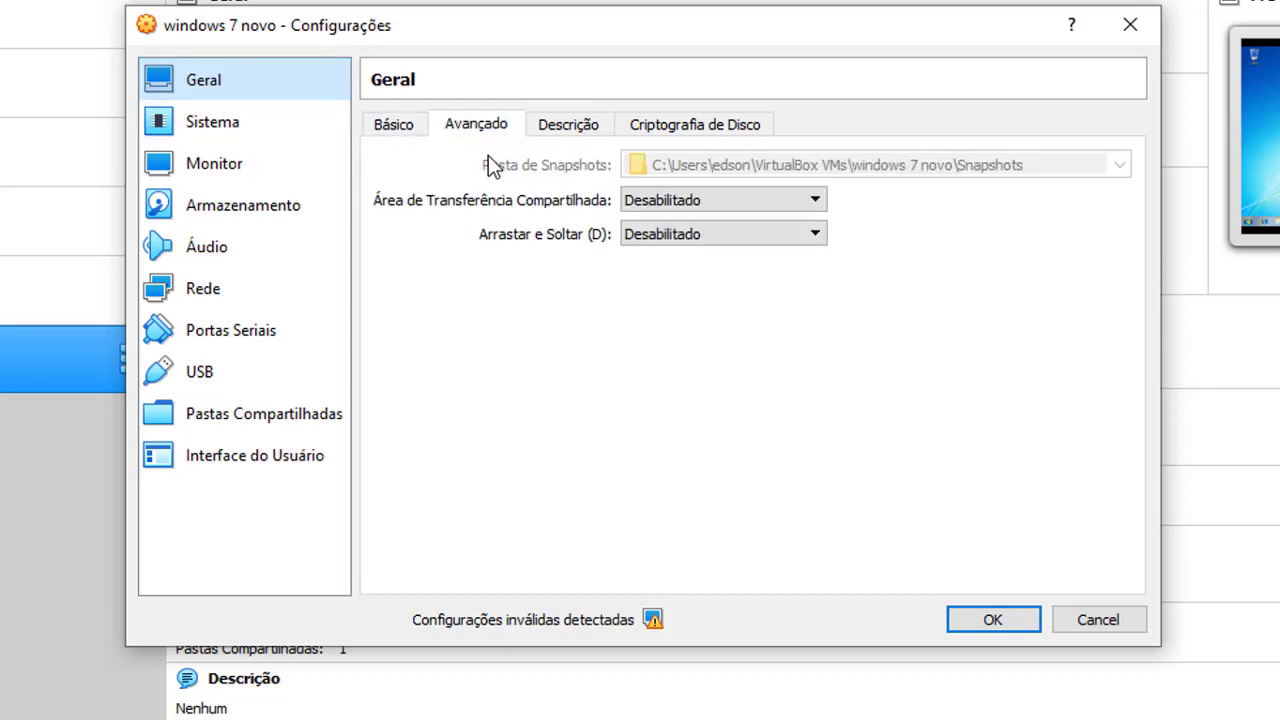
click(818, 201)
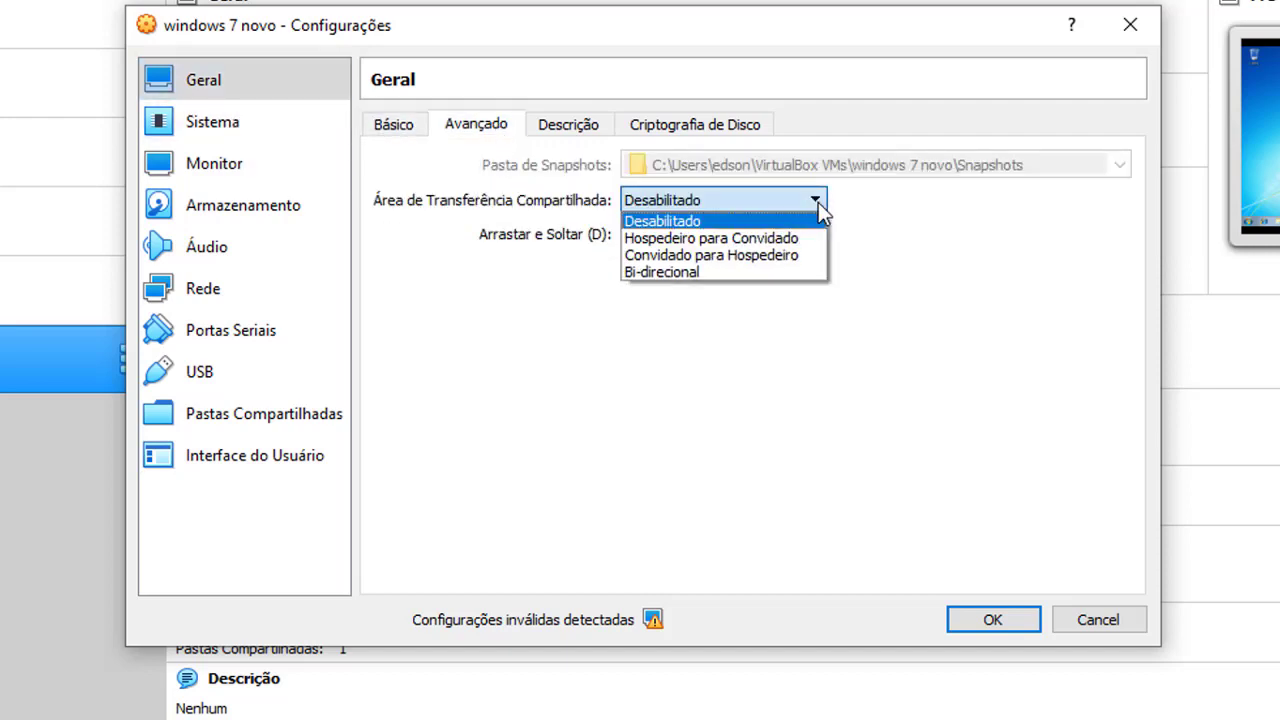
click(723, 270)
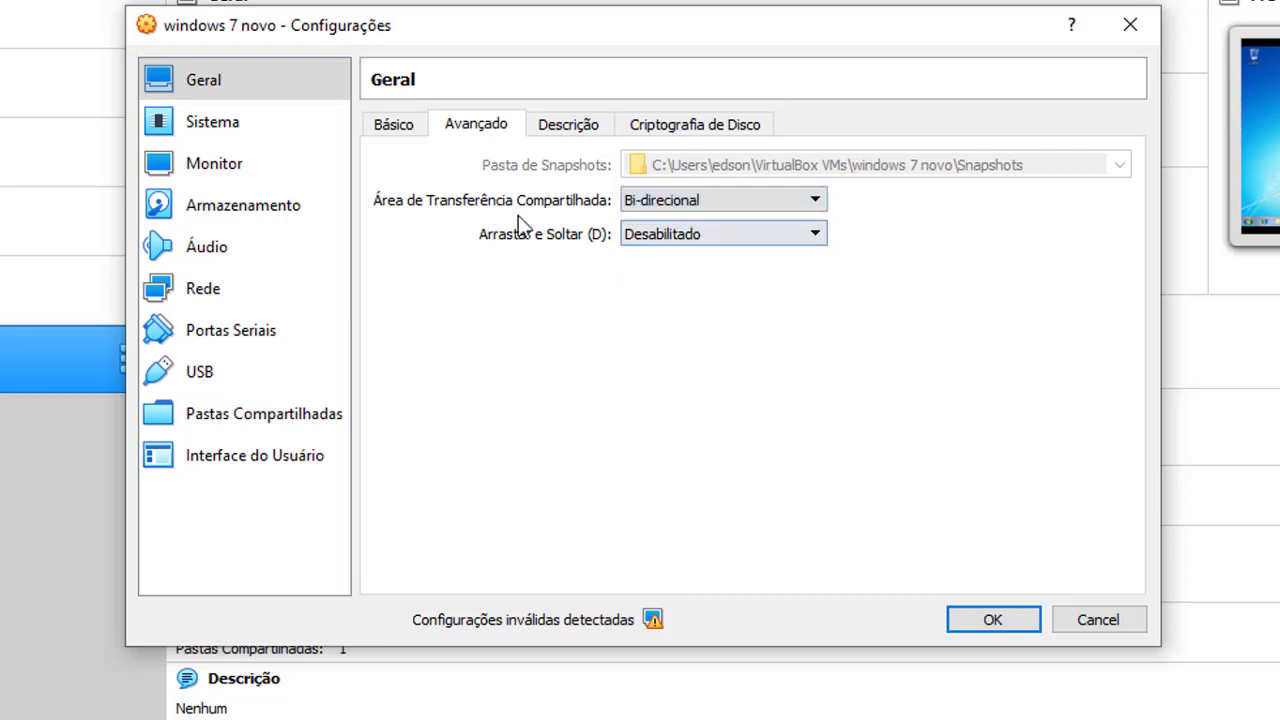
click(1003, 620)
click(780, 236)
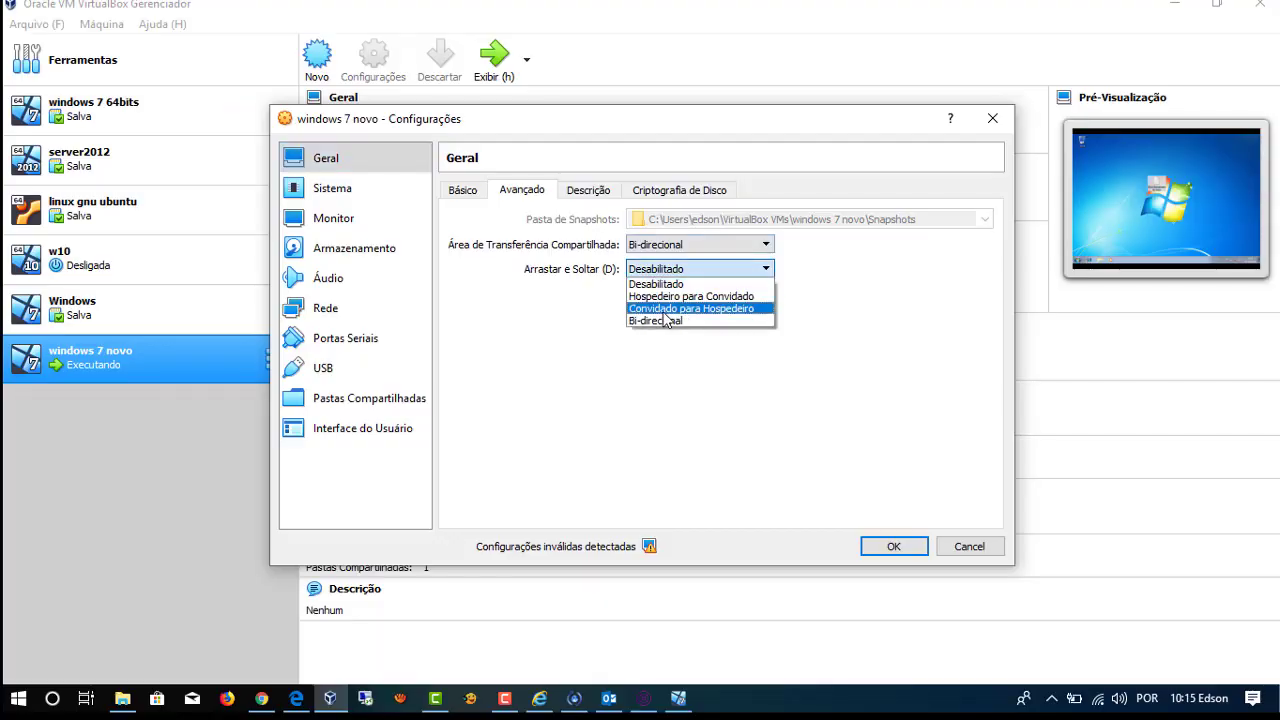
click(682, 309)
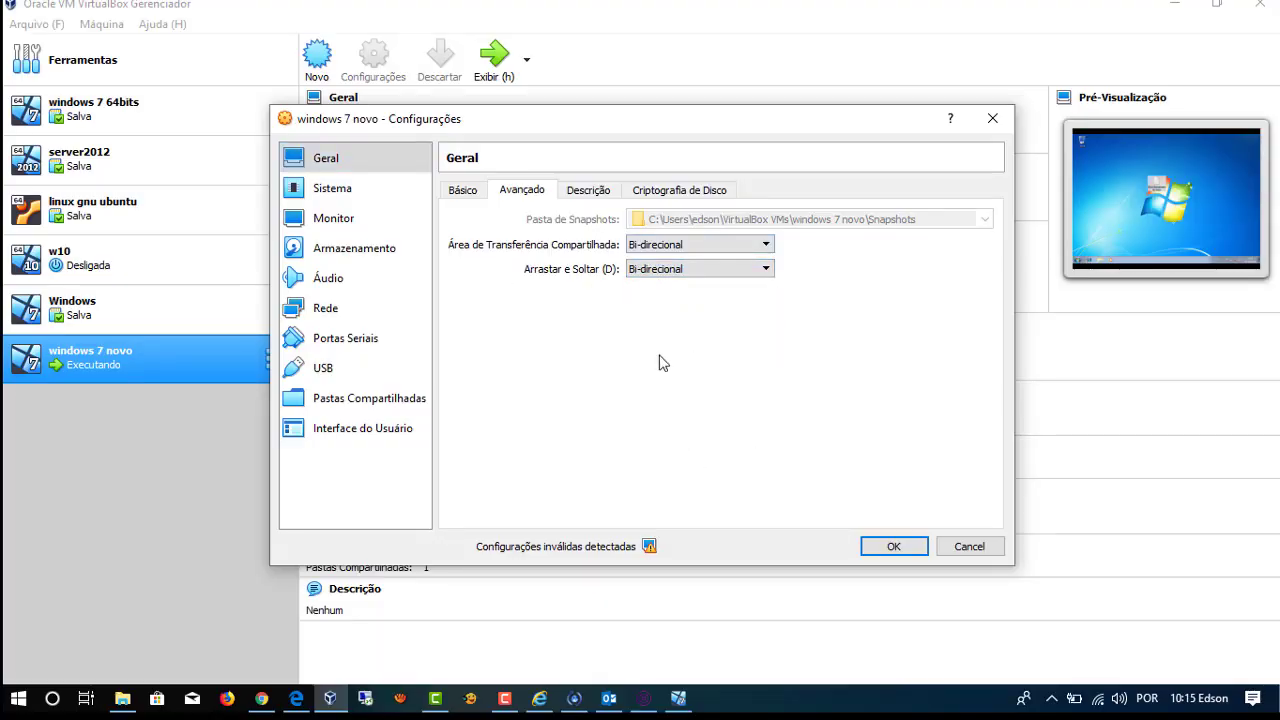
click(893, 546)
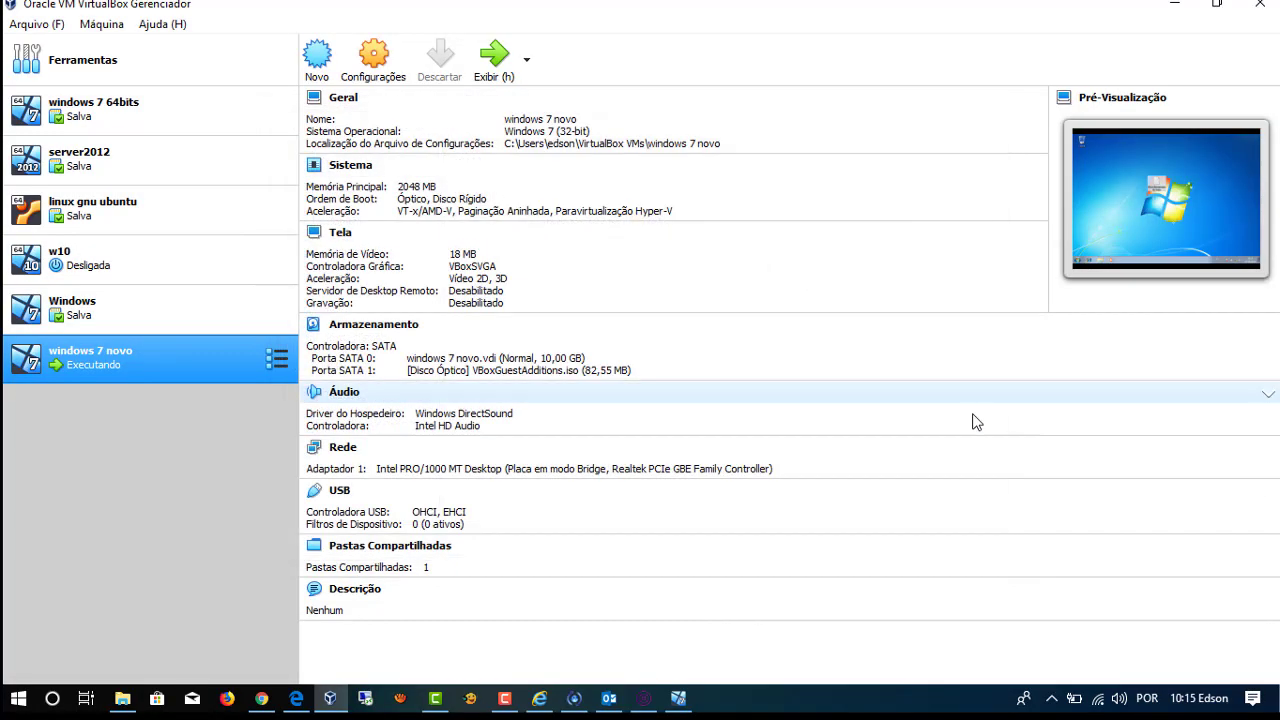
Minimize the VirtualBox manager and transfer Novo Documento de Texto from the guest desktop onto the host desktop
click(1222, 5)
click(1187, 10)
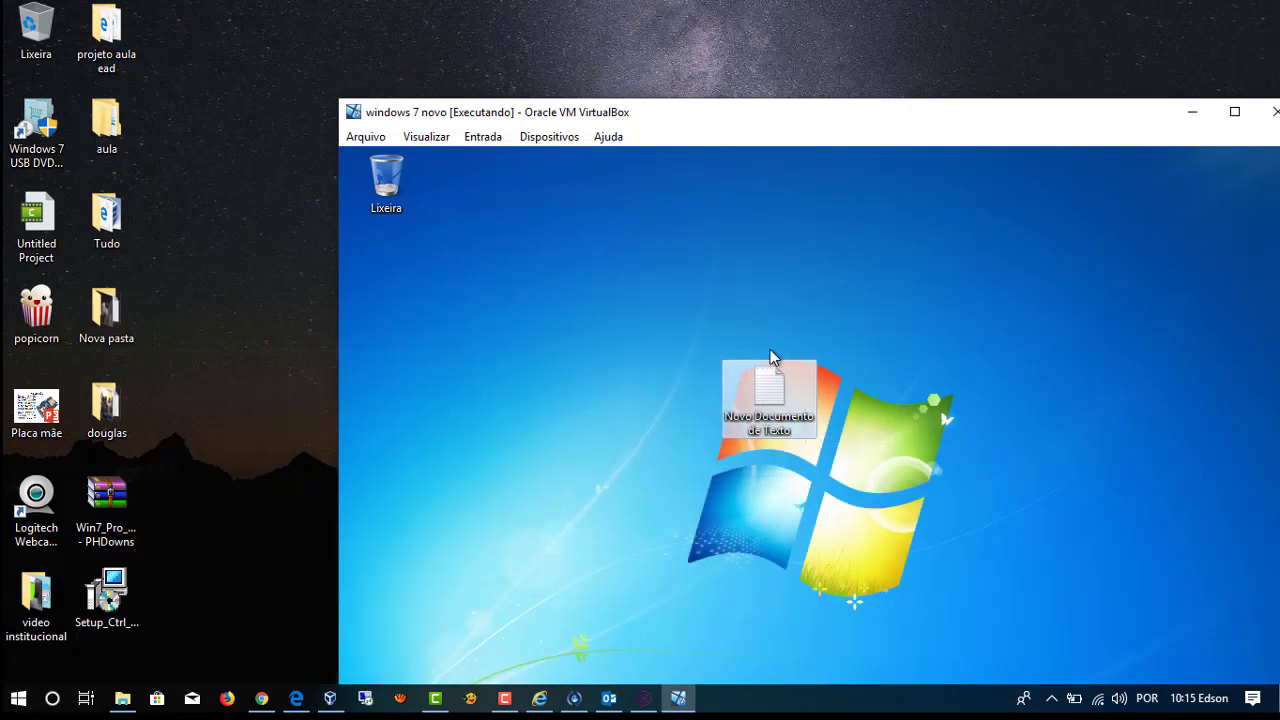
drag(770, 357, 368, 390)
drag(250, 364, 343, 591)
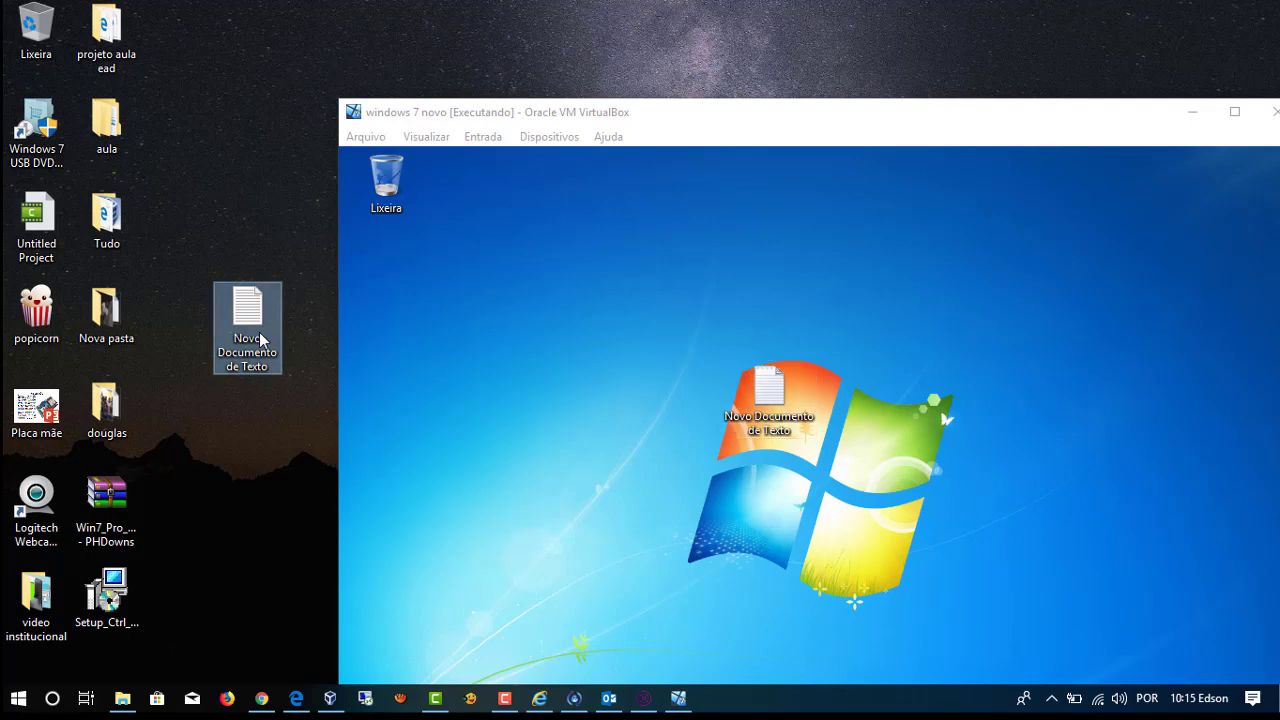
Transfer Novo Documento de Texto from the host desktop to the guest desktop, replacing the existing file there
drag(250, 327, 797, 483)
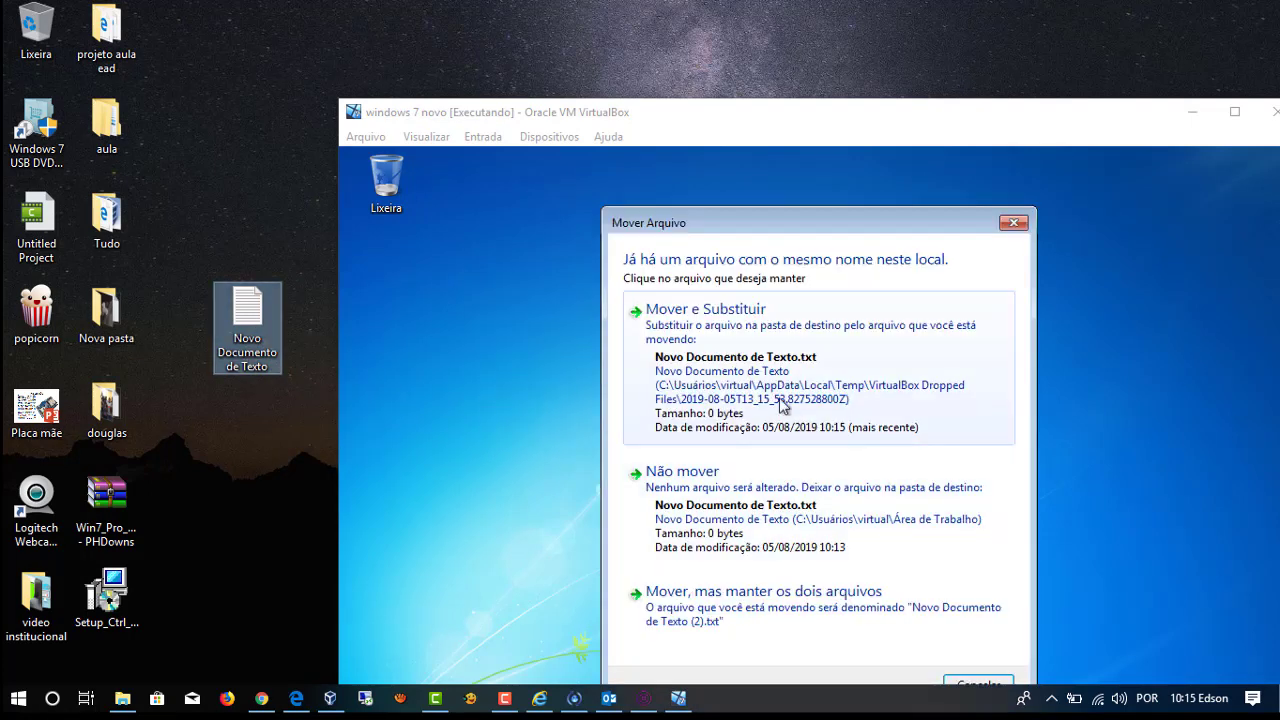
click(786, 337)
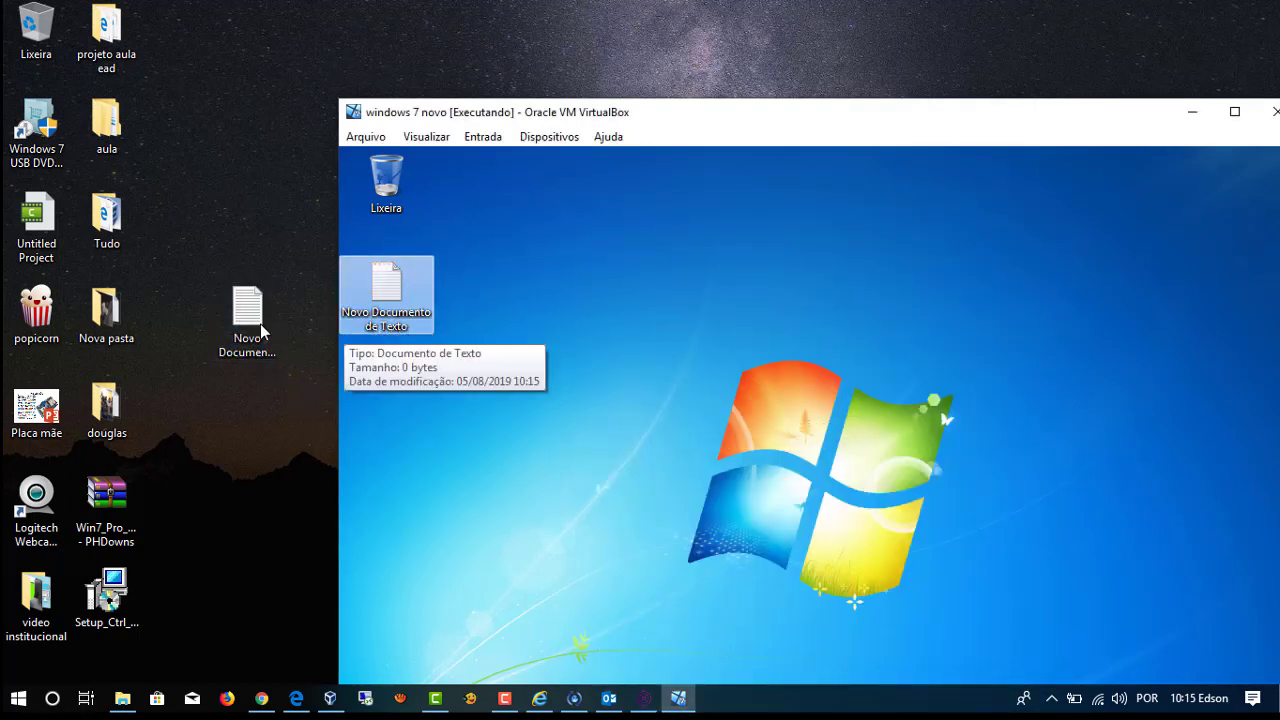
mouse_move(260, 323)
mouse_down()
mouse_move(537, 363)
mouse_move(580, 340)
mouse_move(205, 318)
mouse_move(240, 315)
mouse_up()
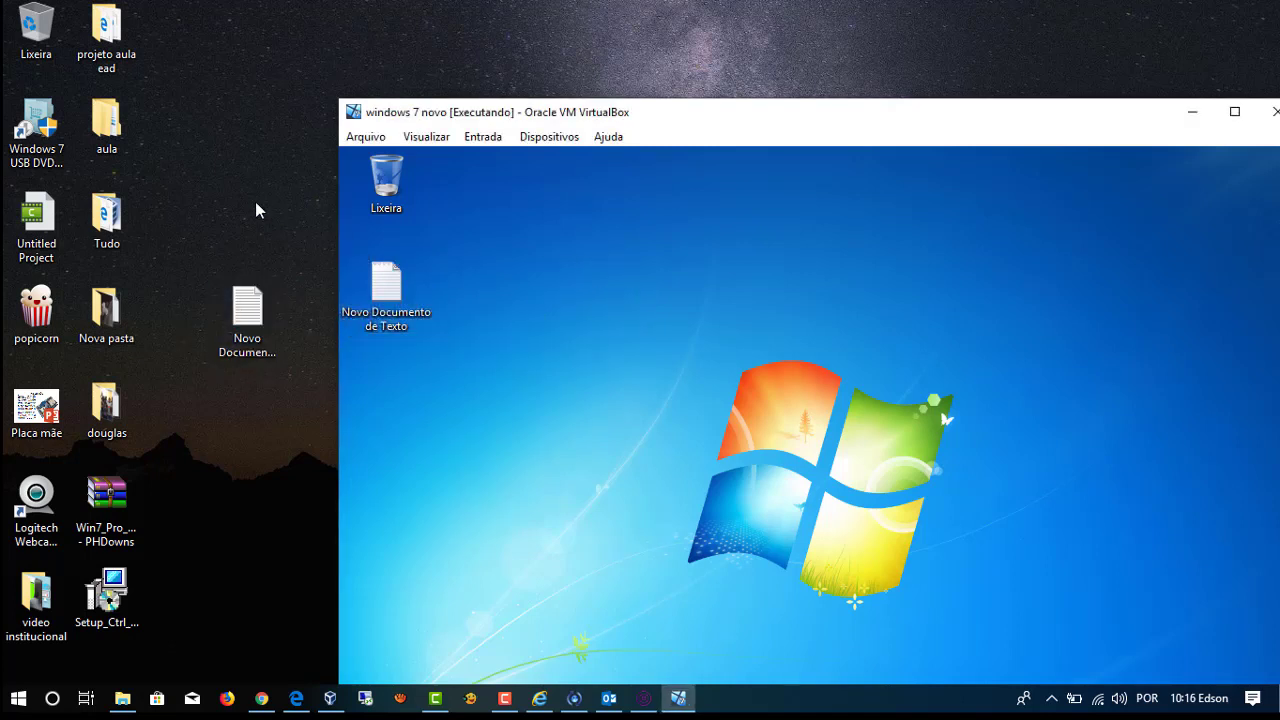
Try to transfer the projeto aula ead folder into the guest and the guest's Lixeira onto the host desktop
drag(106, 120, 126, 137)
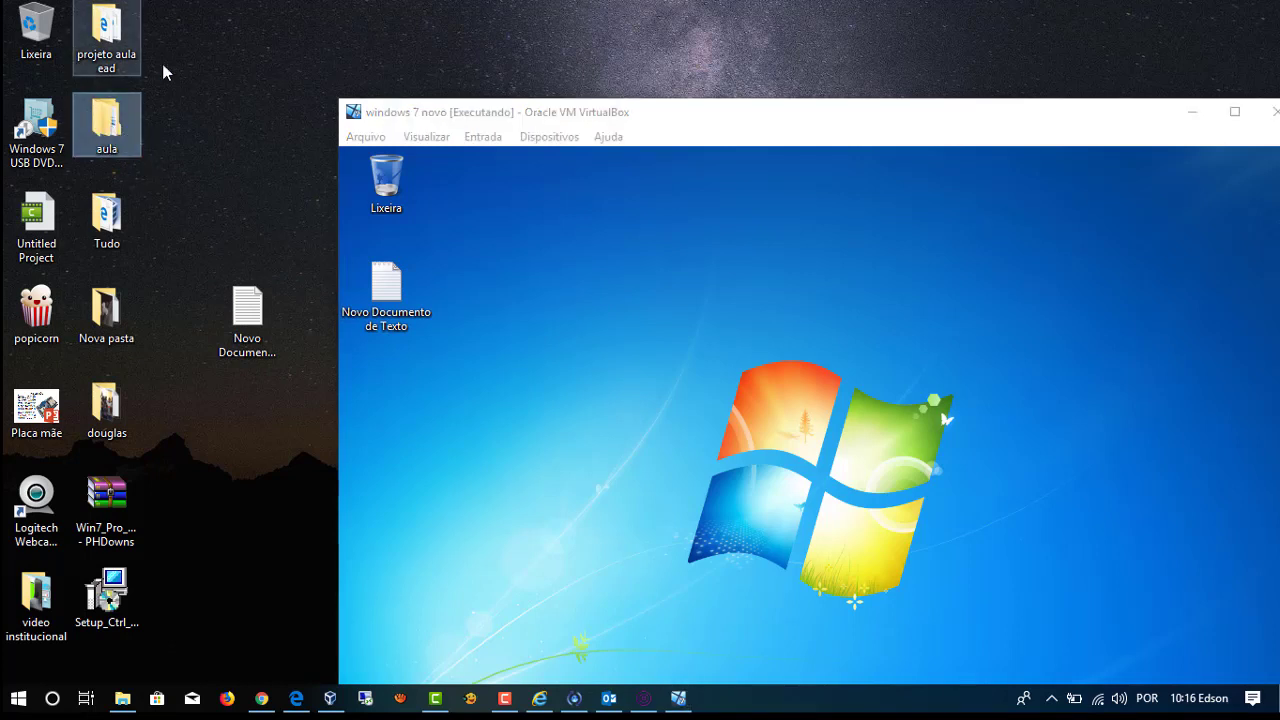
drag(134, 46, 493, 236)
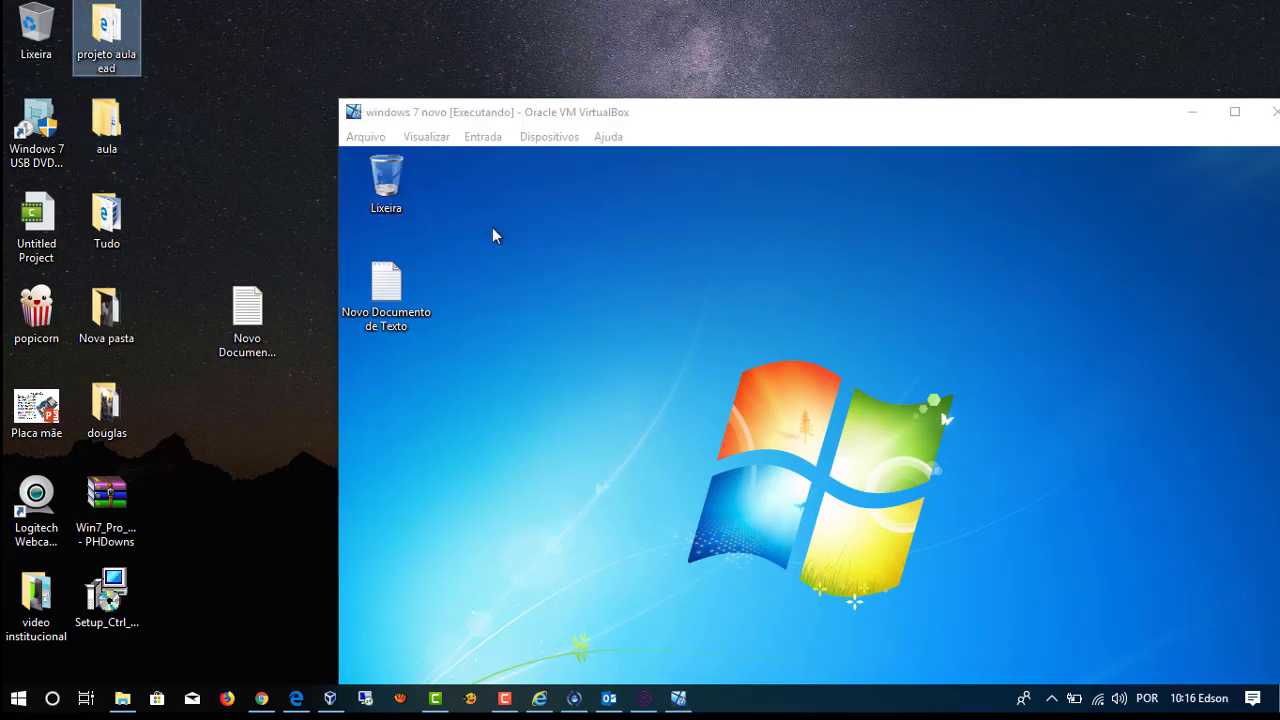
click(386, 182)
drag(386, 182, 228, 215)
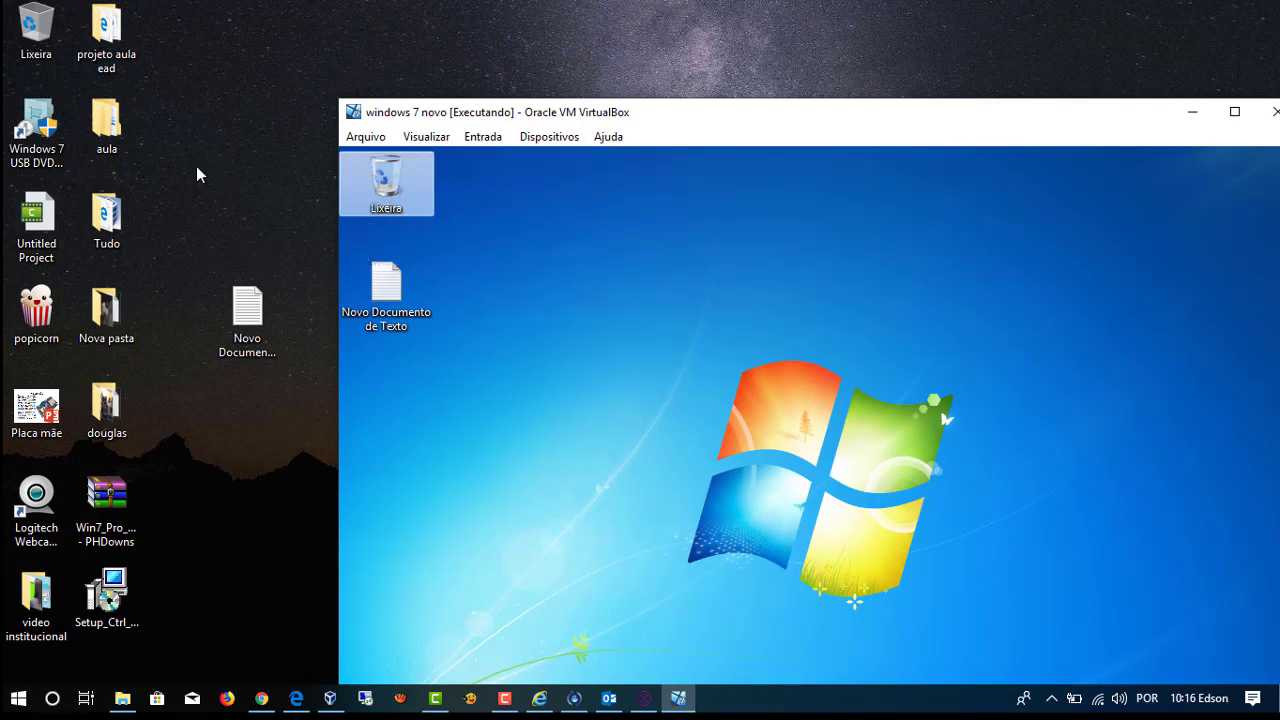
Transfer Setup_Ctrl_Class from the guest desktop to the host desktop, replacing the existing file there
click(221, 170)
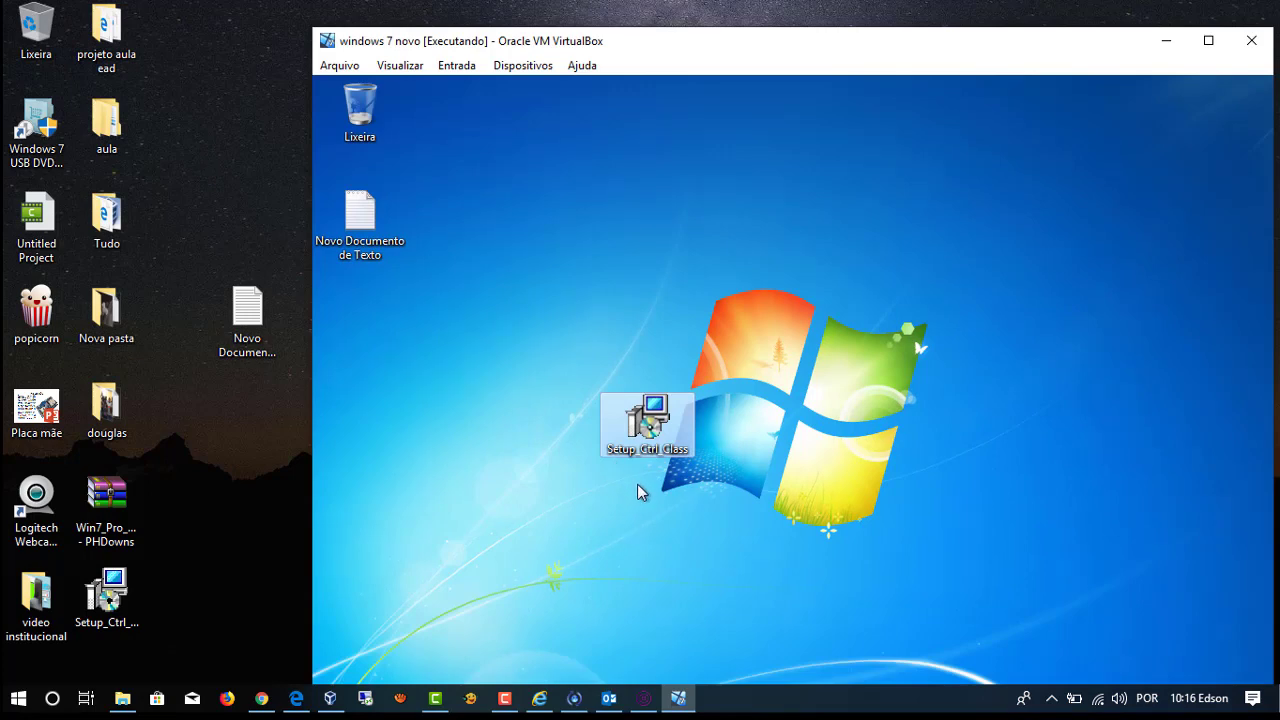
drag(645, 420, 423, 629)
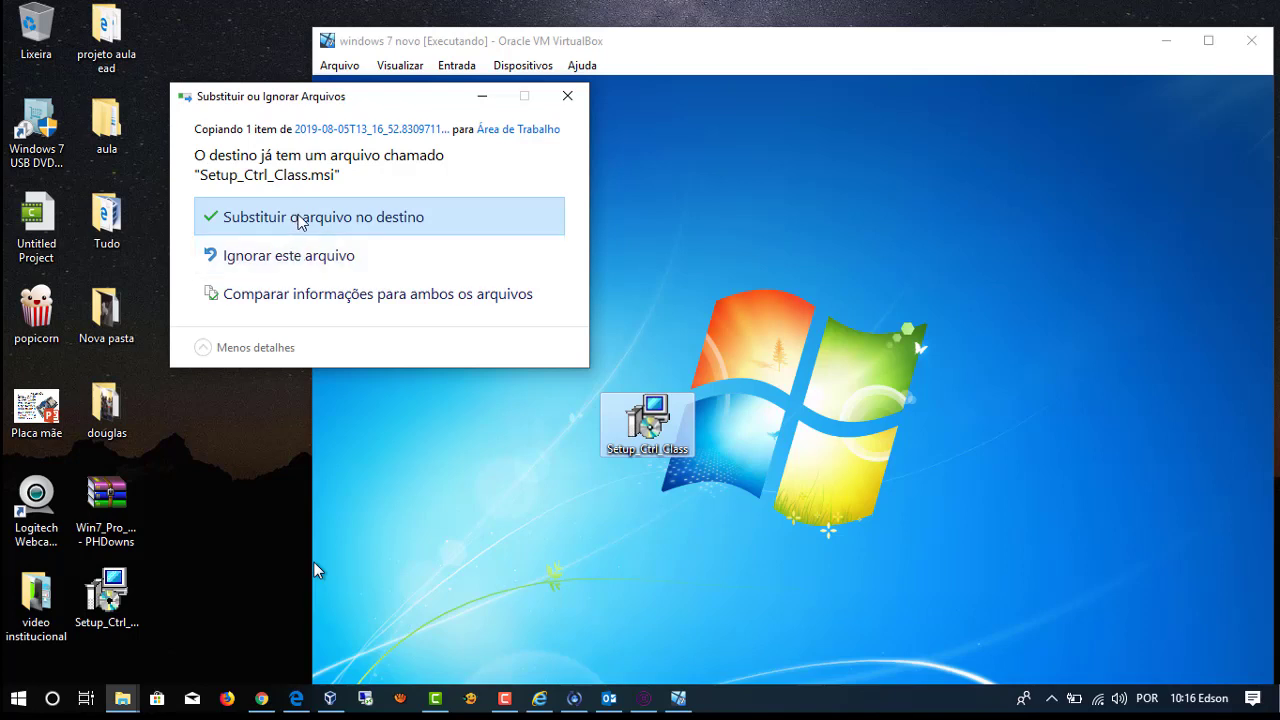
click(298, 220)
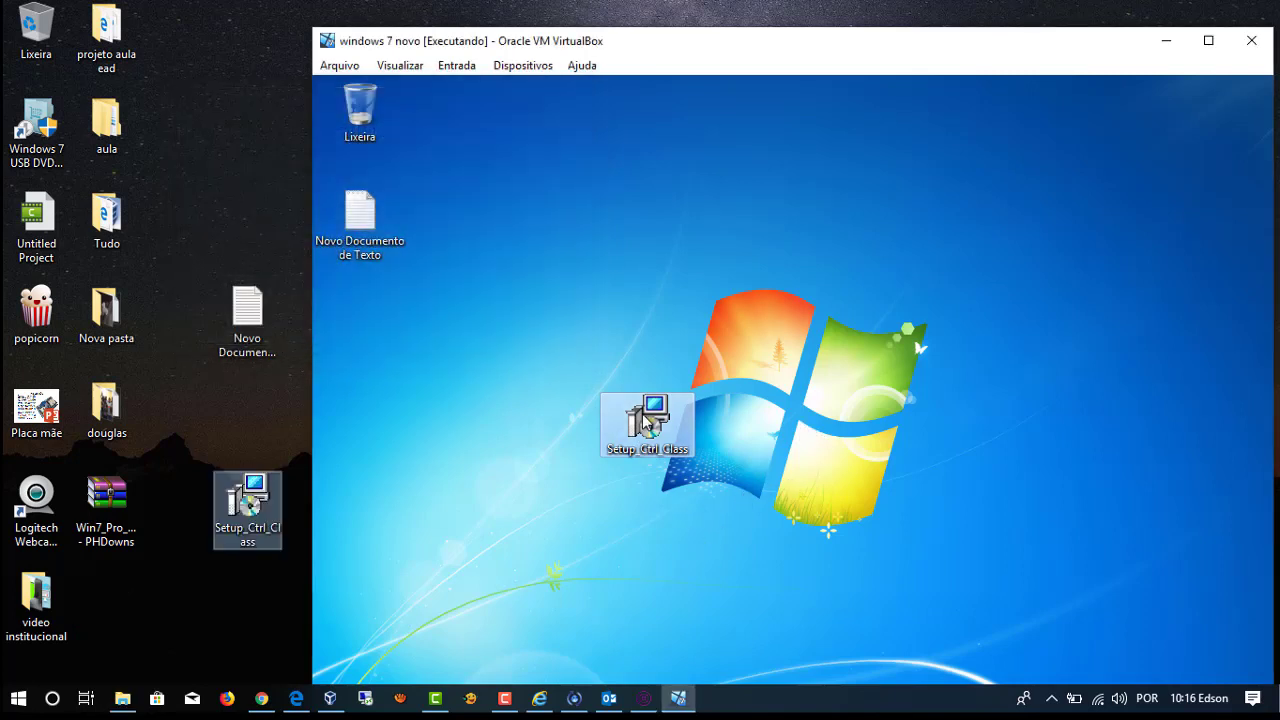
Delete Setup_Ctrl_Class from the guest desktop and empty the guest's Lixeira
drag(645, 425, 360, 112)
right_click(364, 104)
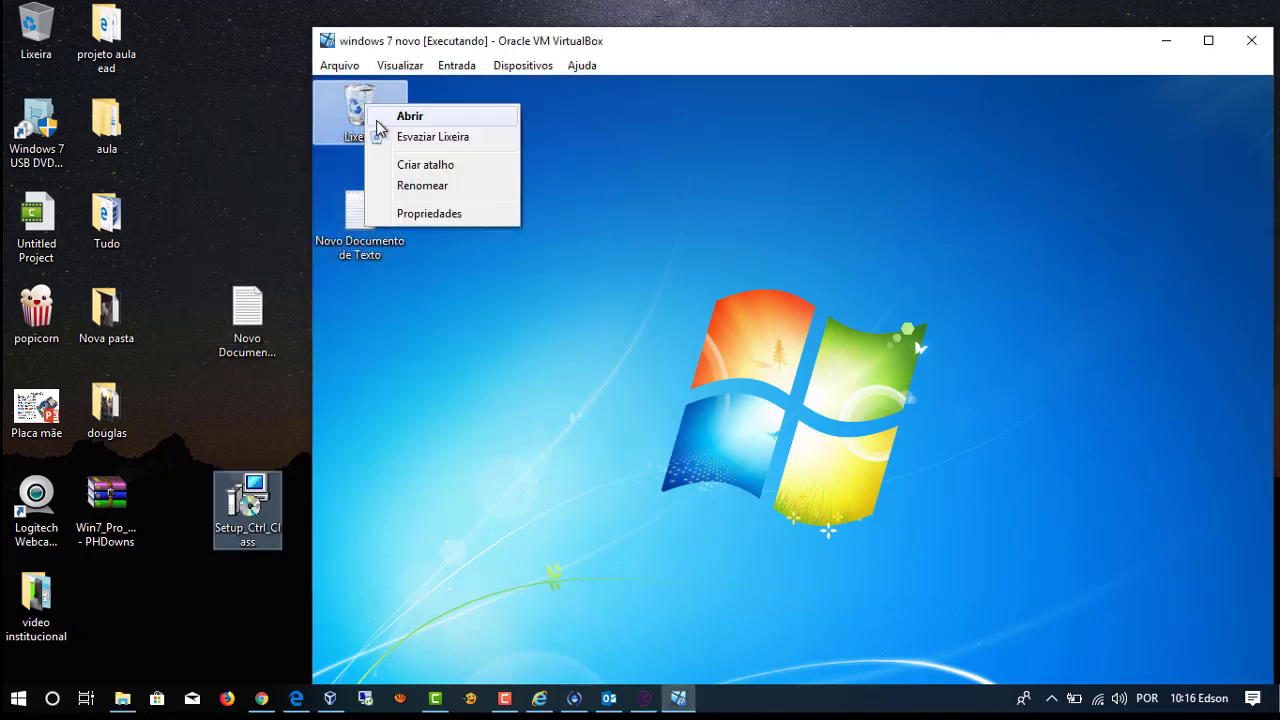
click(432, 137)
click(850, 480)
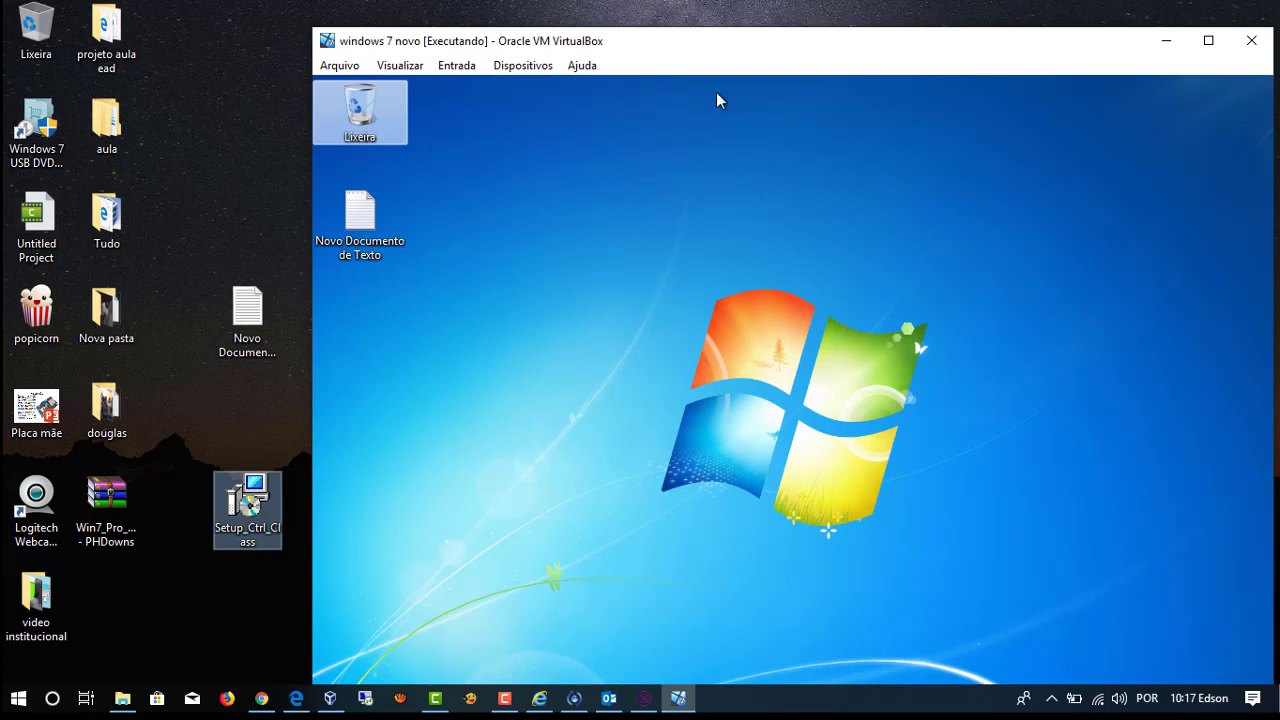
Switch to the VirtualBox manager and review the advanced general settings of windows 7 novo
drag(714, 54, 651, 50)
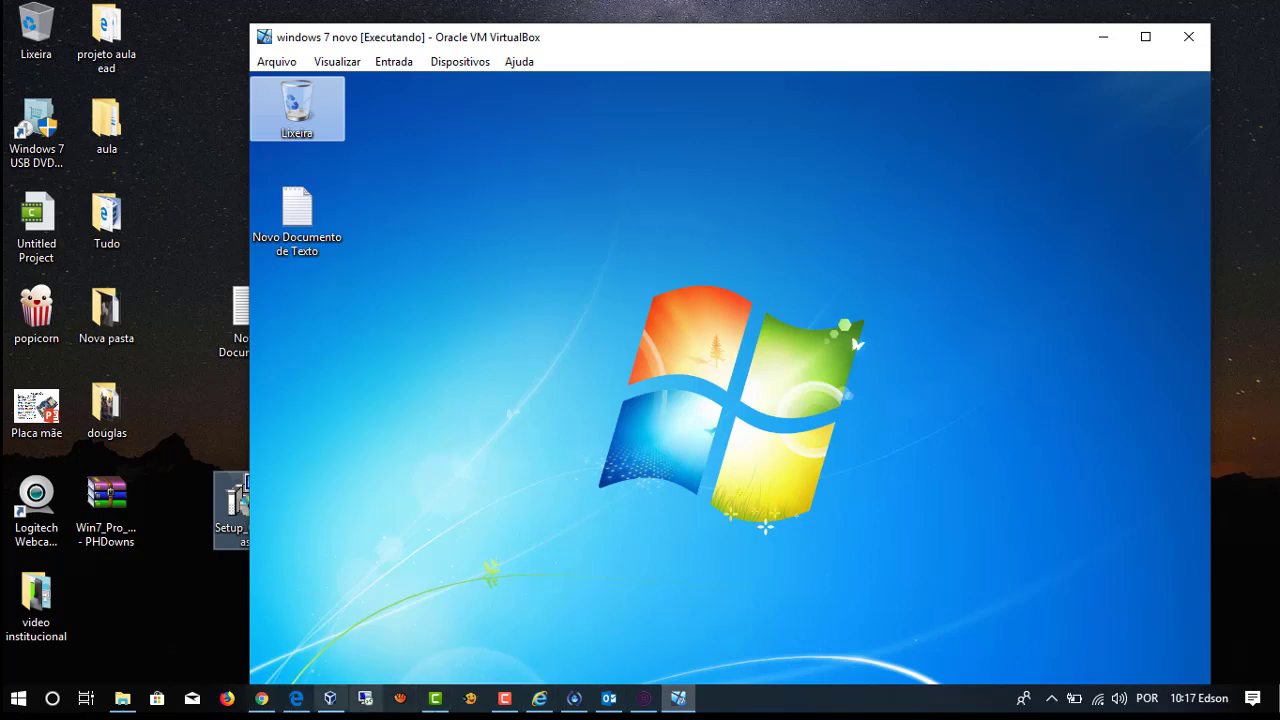
click(331, 697)
click(383, 60)
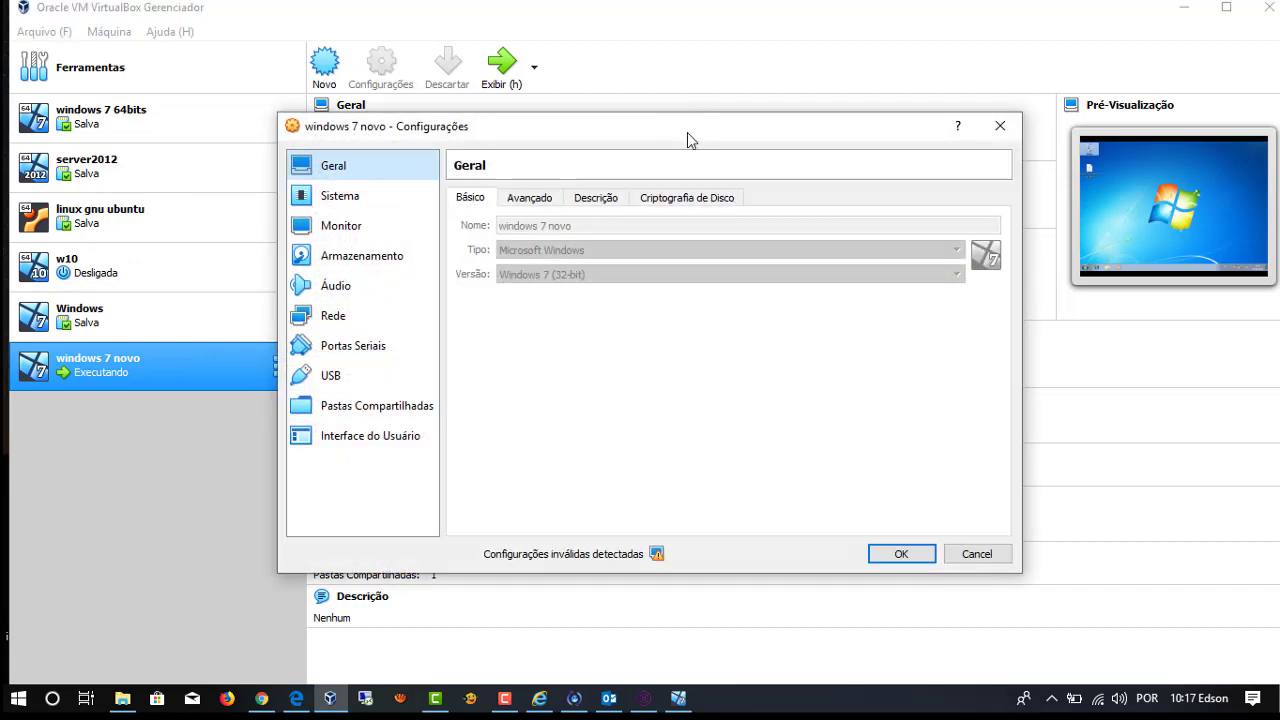
drag(687, 140, 750, 107)
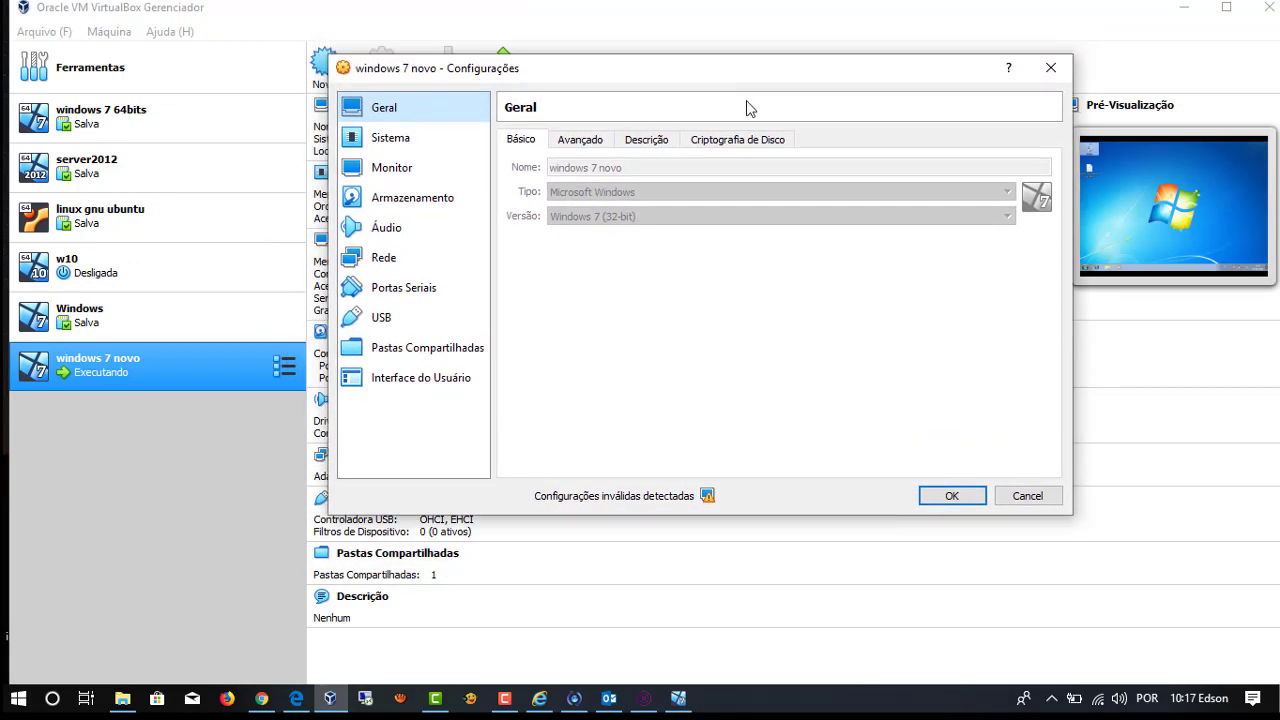
click(575, 143)
scroll(722, 212, down, 3)
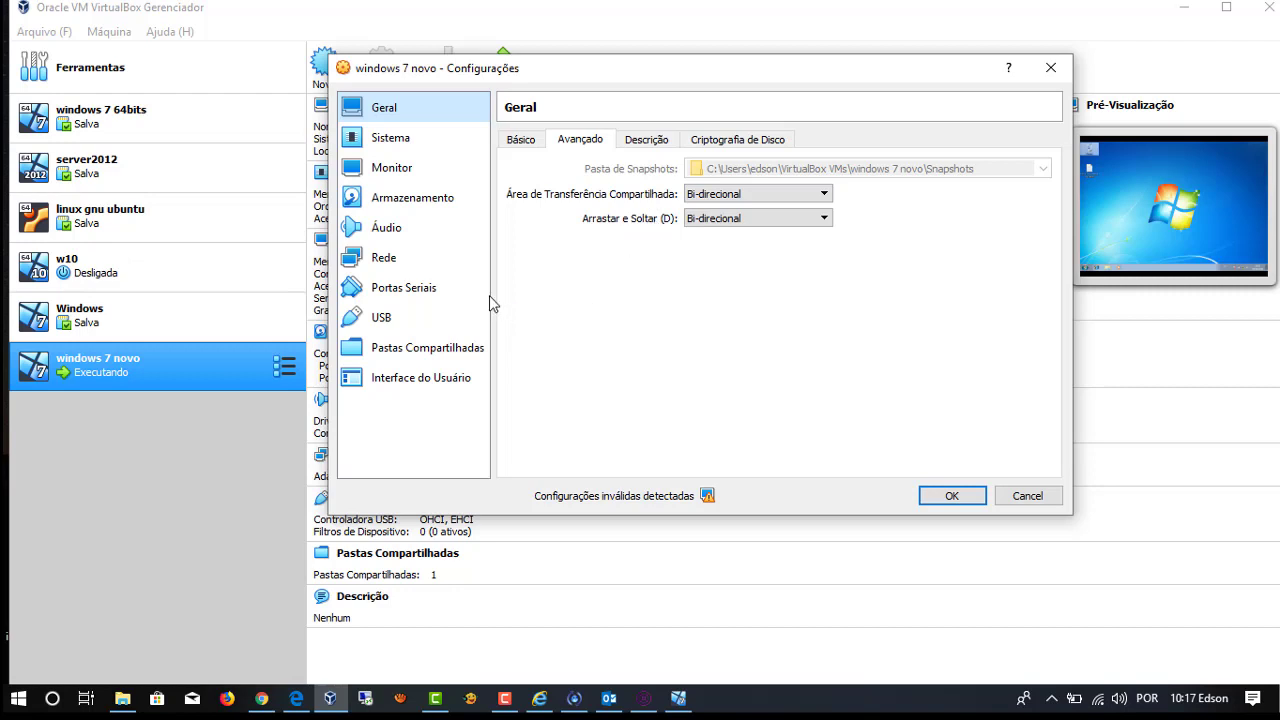
Review the Sistema, Monitor and Armazenamento settings of windows 7 novo
click(432, 148)
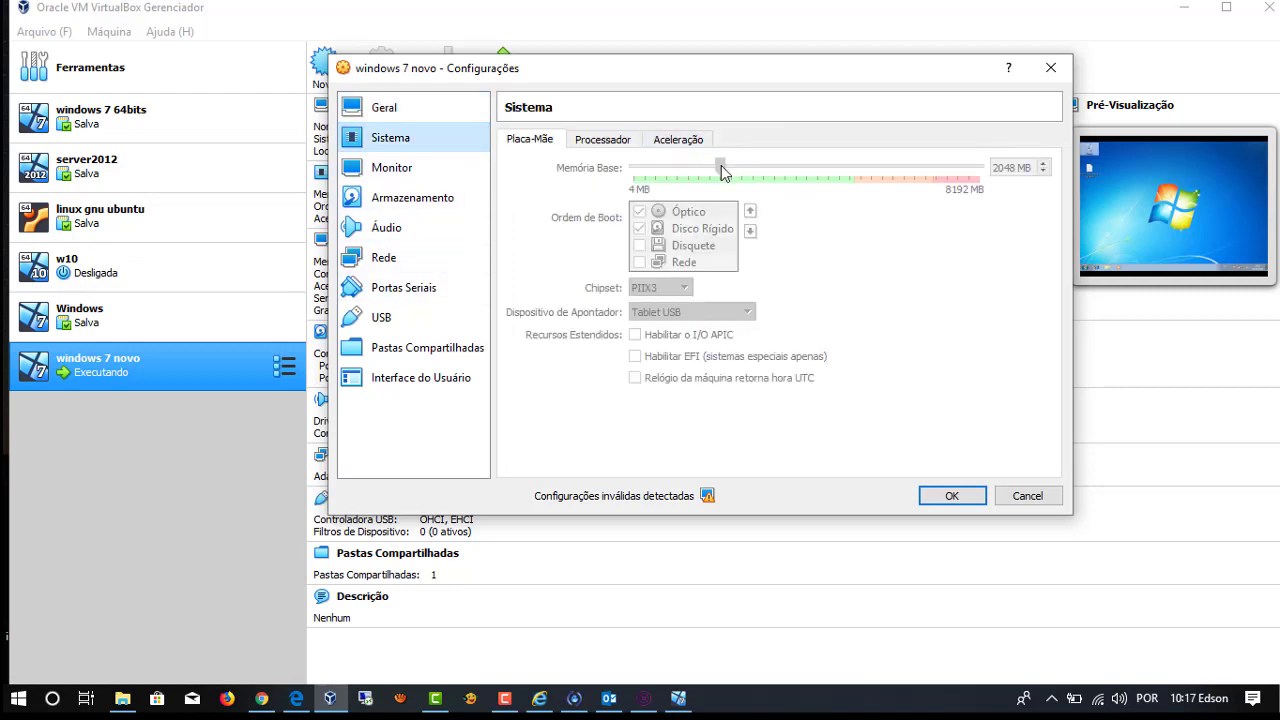
click(430, 172)
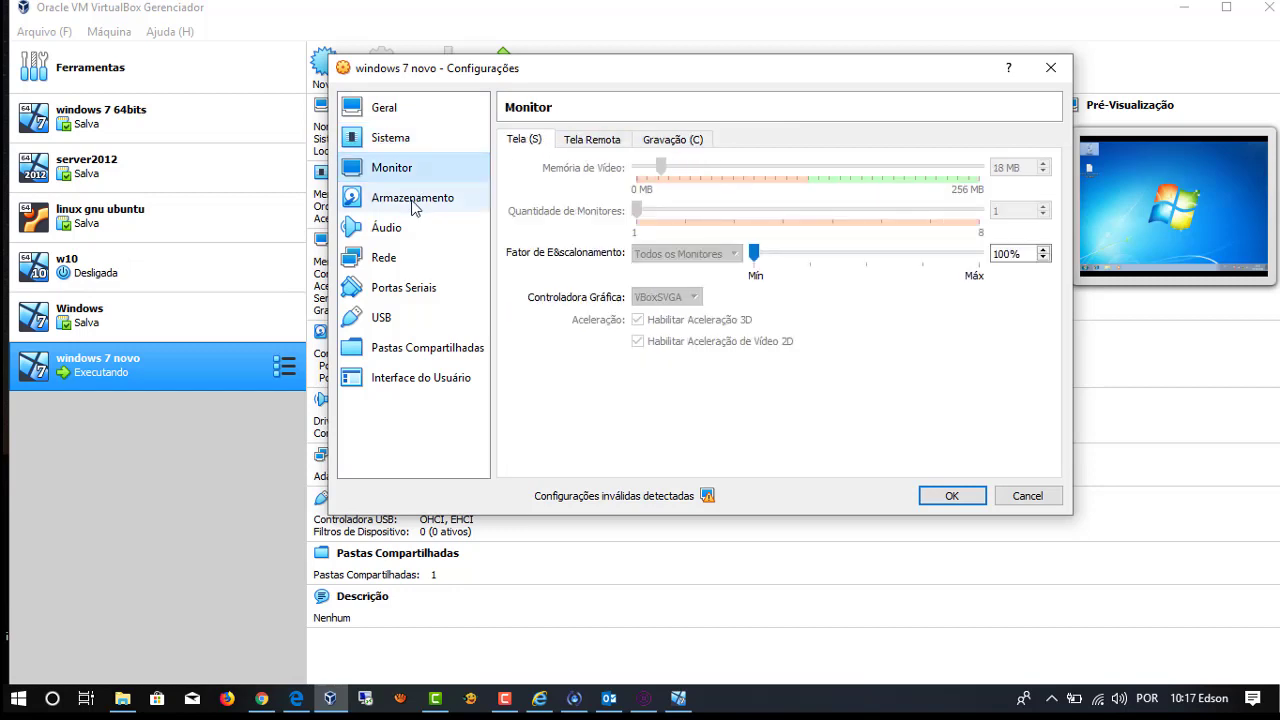
click(408, 205)
click(392, 168)
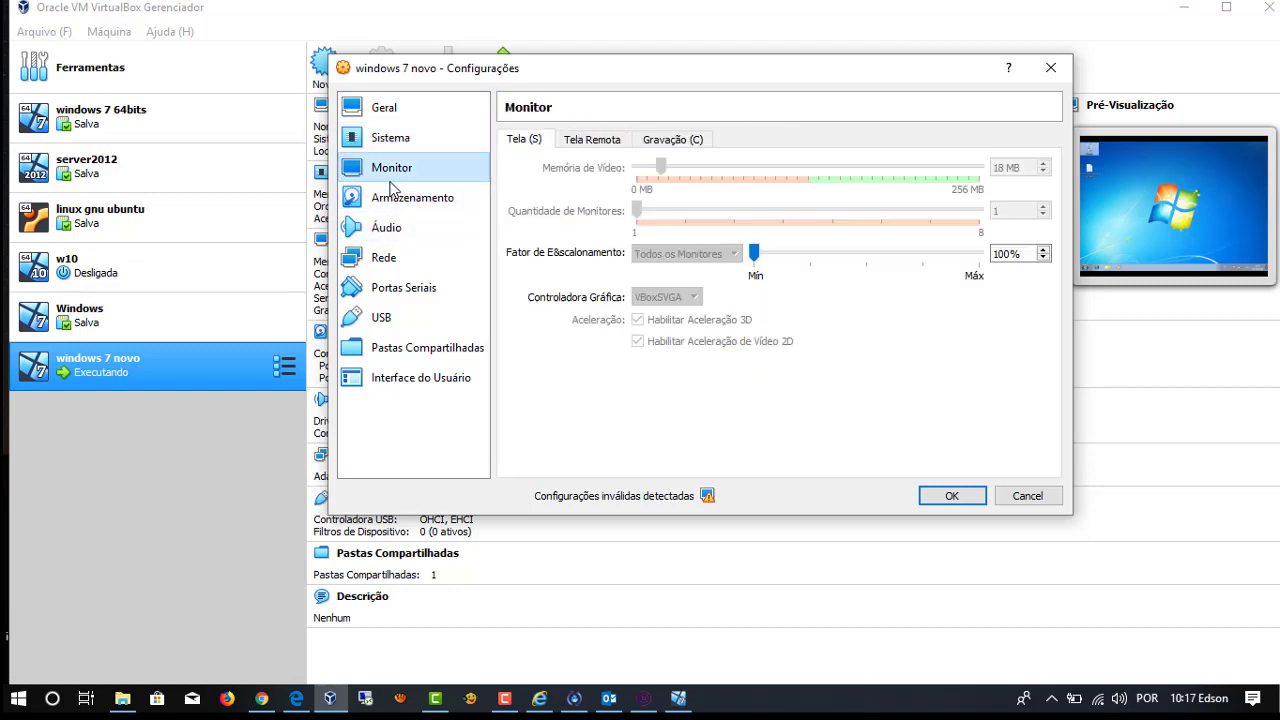
click(393, 203)
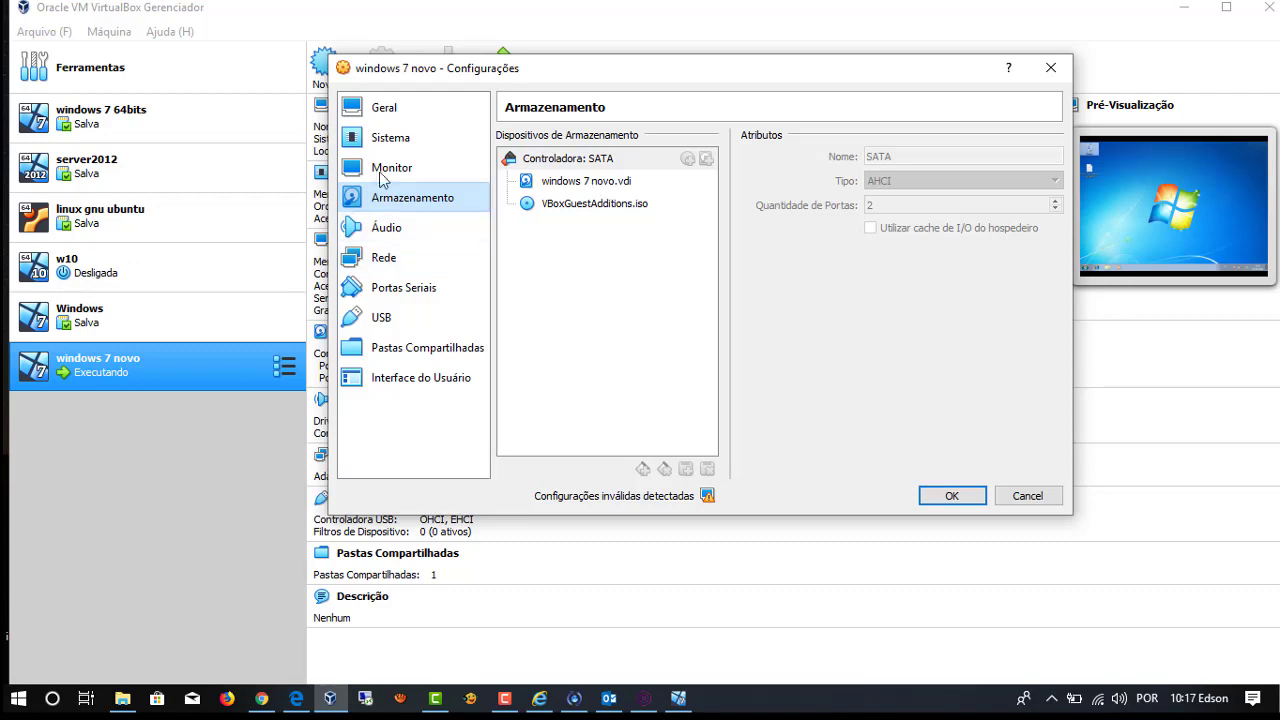
Enable screen recording (Habilitar Gravação) in the monitor settings of windows 7 novo
click(372, 175)
click(673, 139)
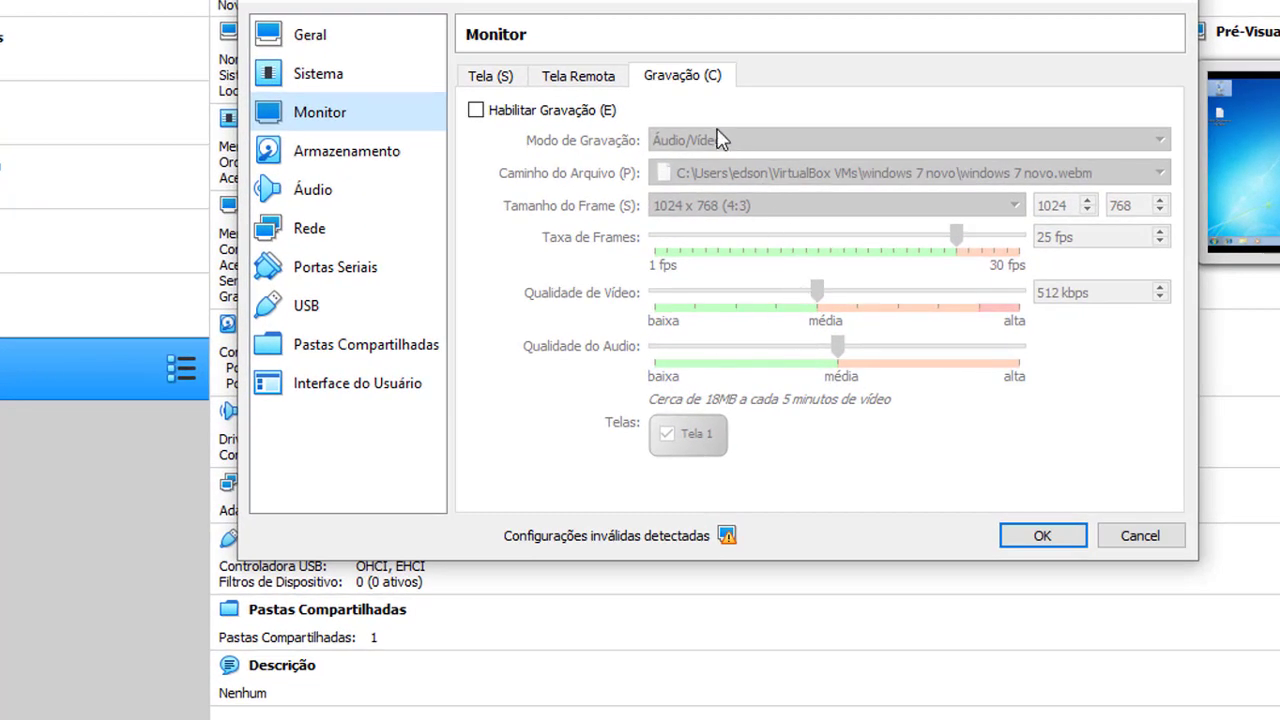
click(476, 112)
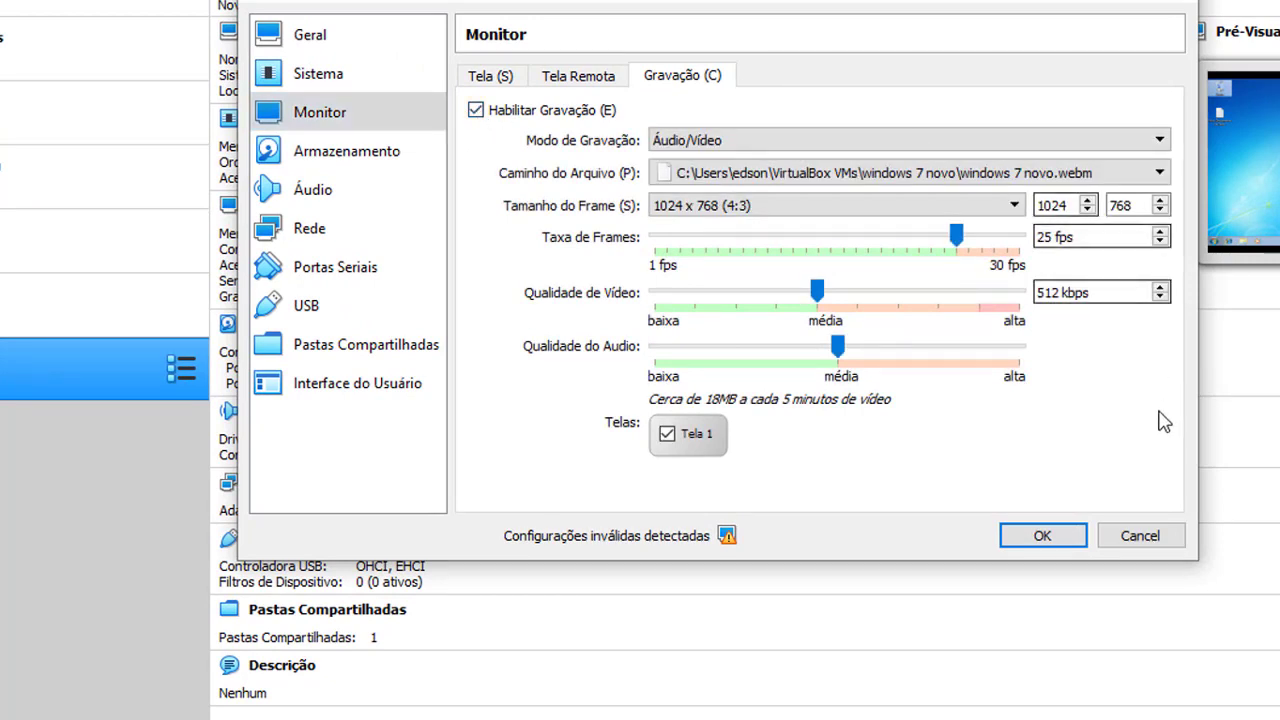
Set the recording file to windows 7 novo on the host's Área de Trabalho and accept the machine settings
click(1156, 172)
click(833, 217)
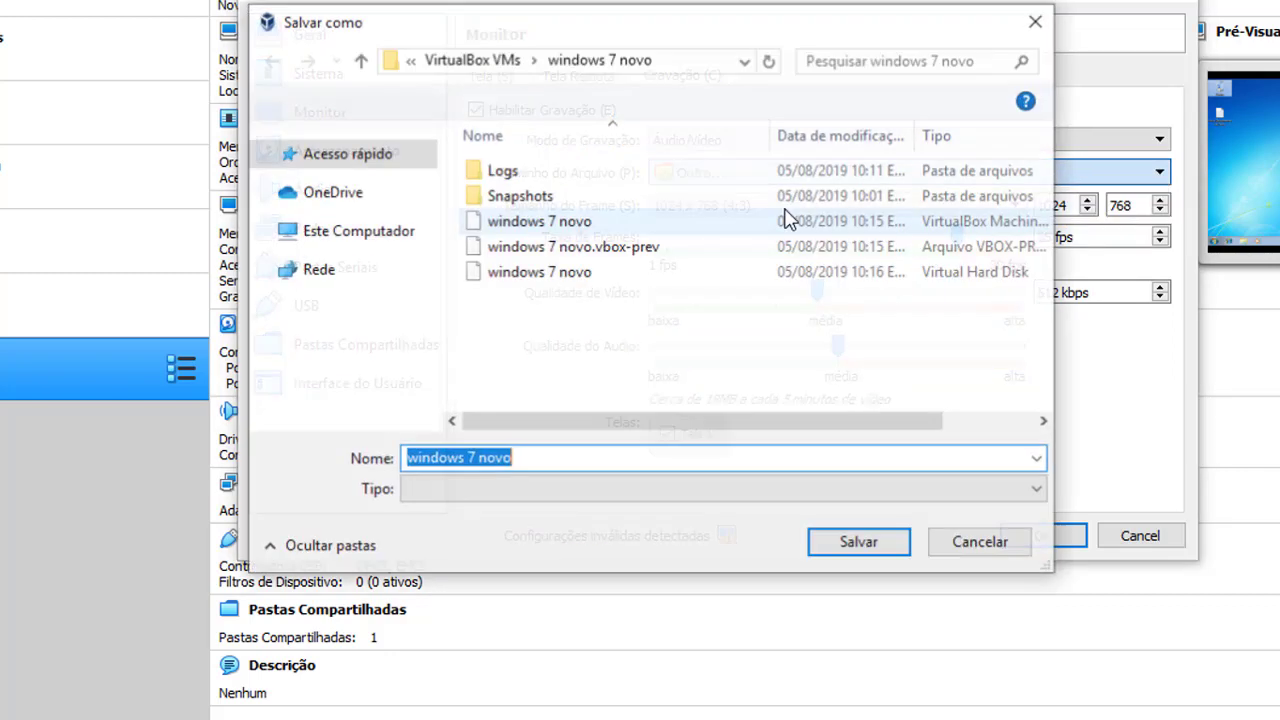
click(385, 190)
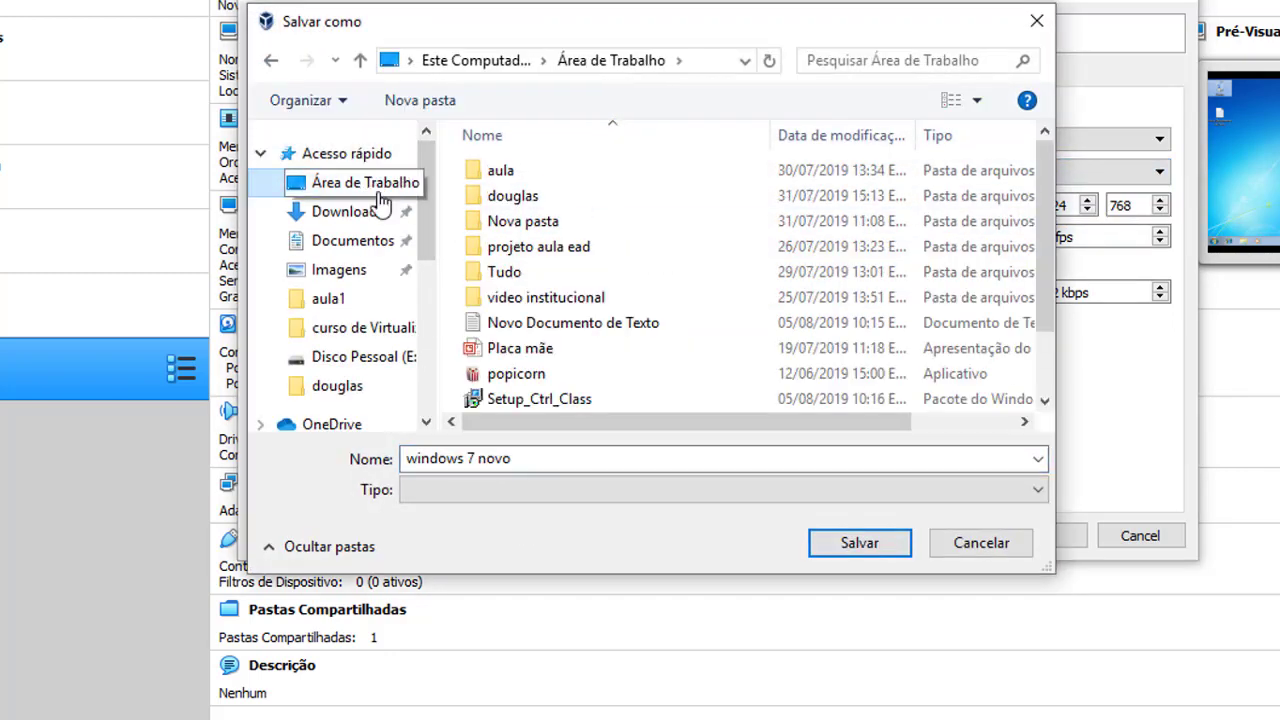
click(872, 545)
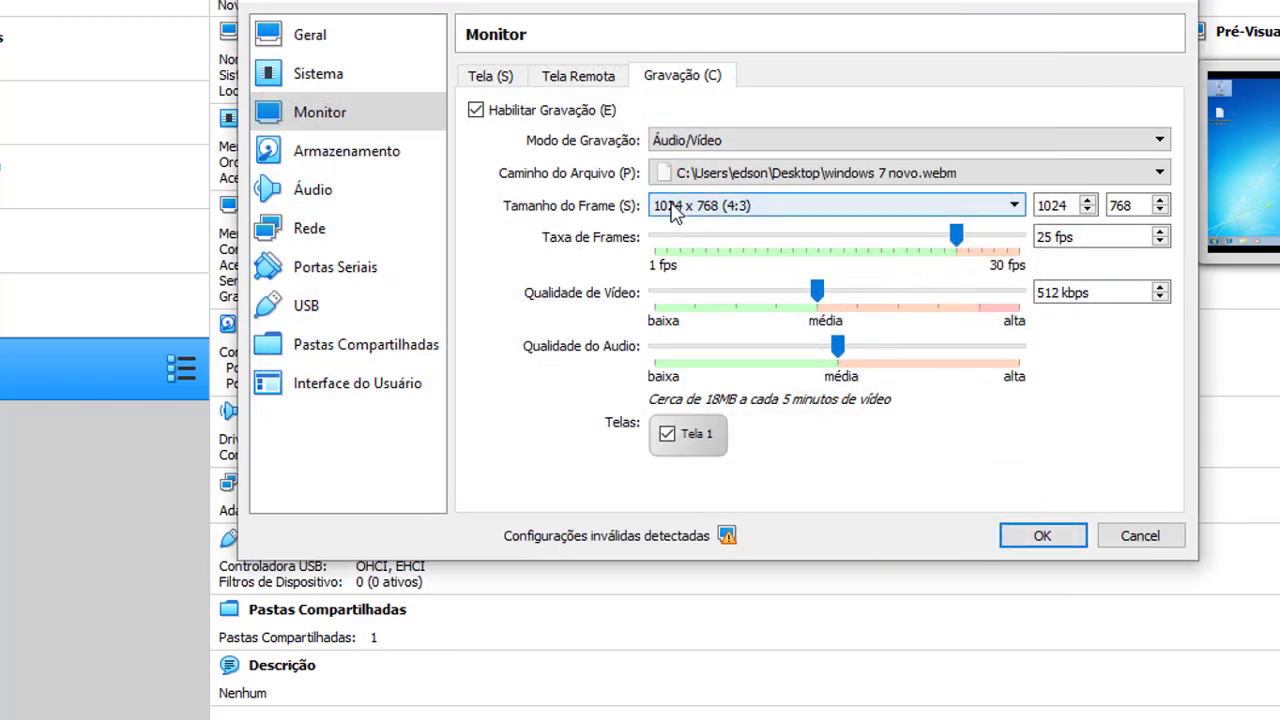
click(1043, 537)
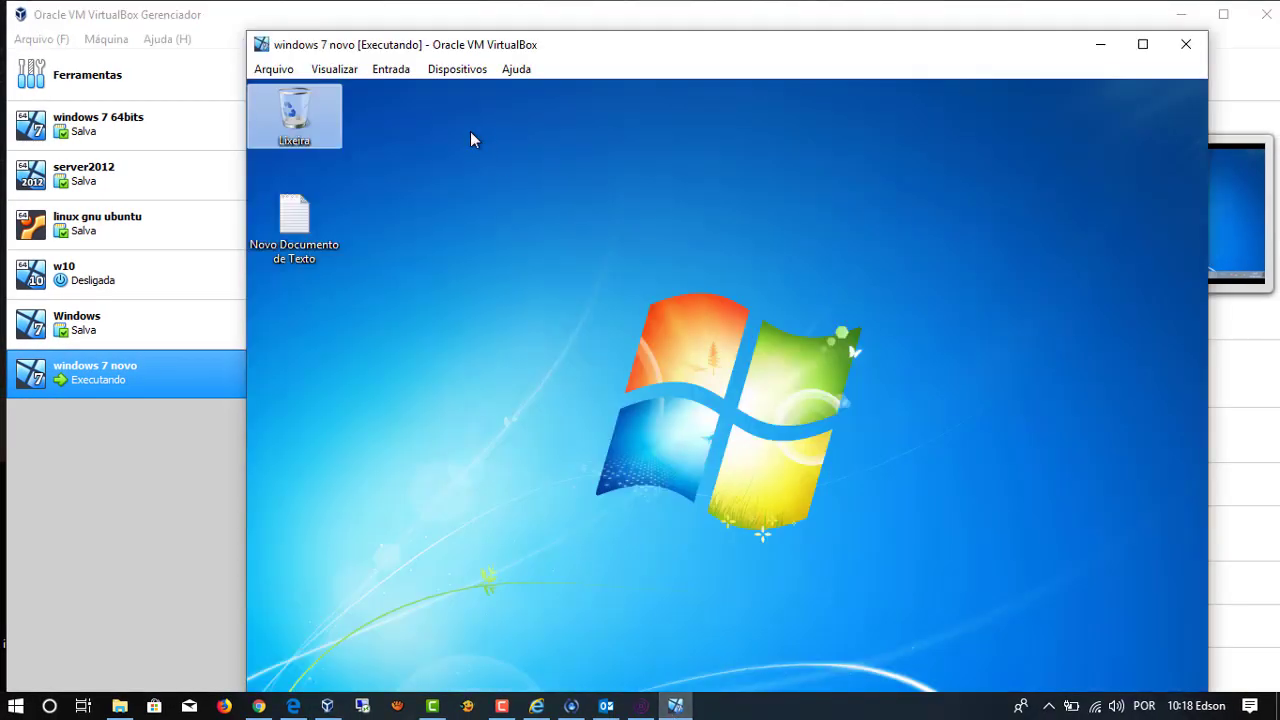
Check the Gravação option of the running virtual machine and move Novo Documento de Texto away from the icon column on the guest desktop
click(450, 72)
click(414, 72)
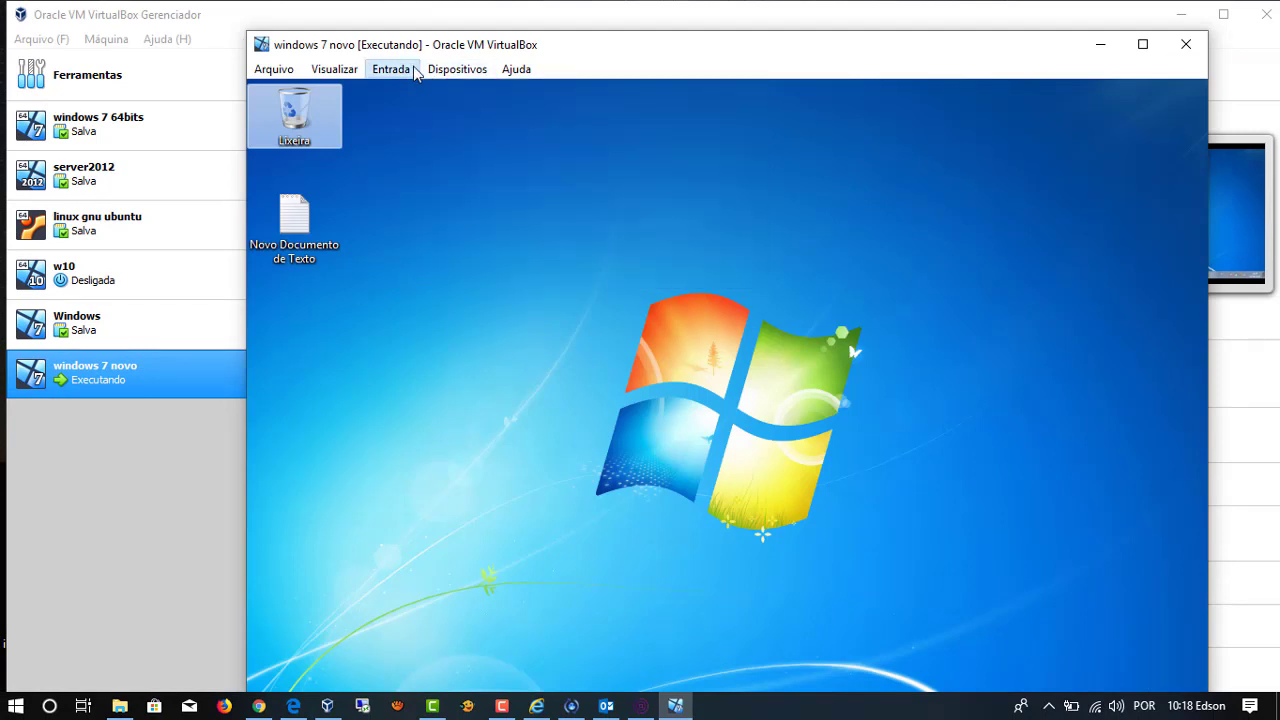
mouse_move(354, 72)
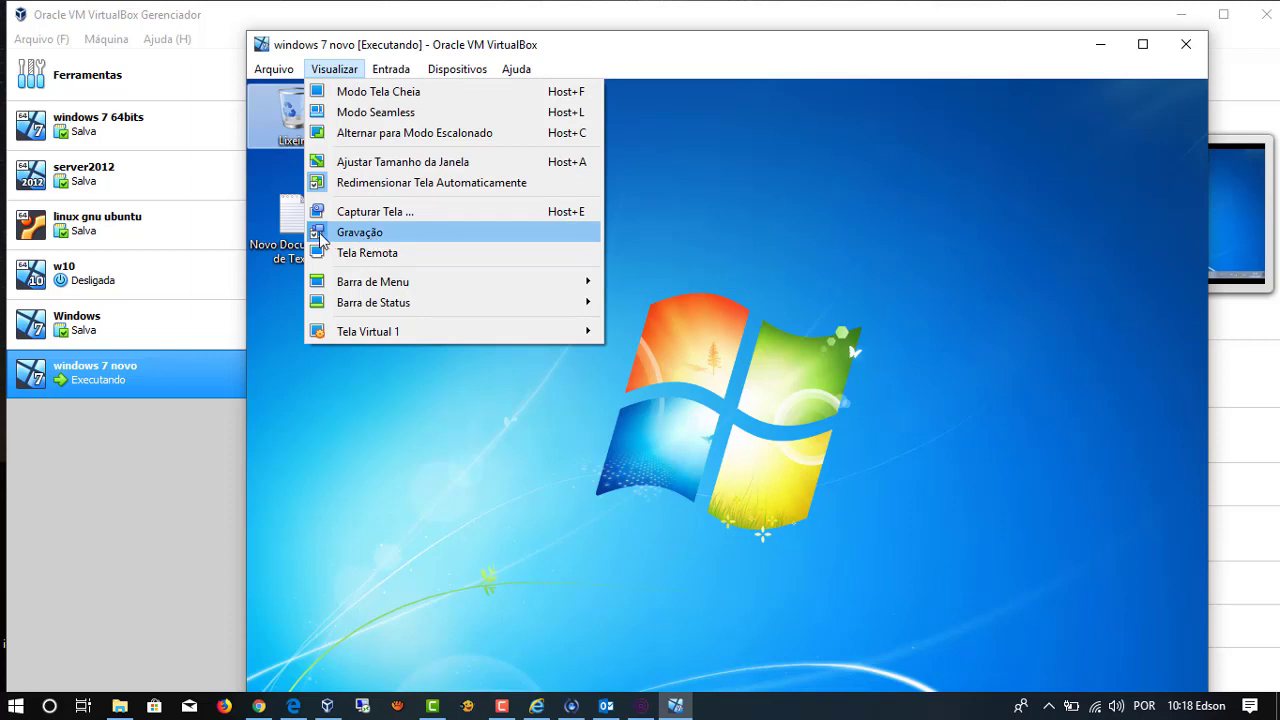
click(840, 291)
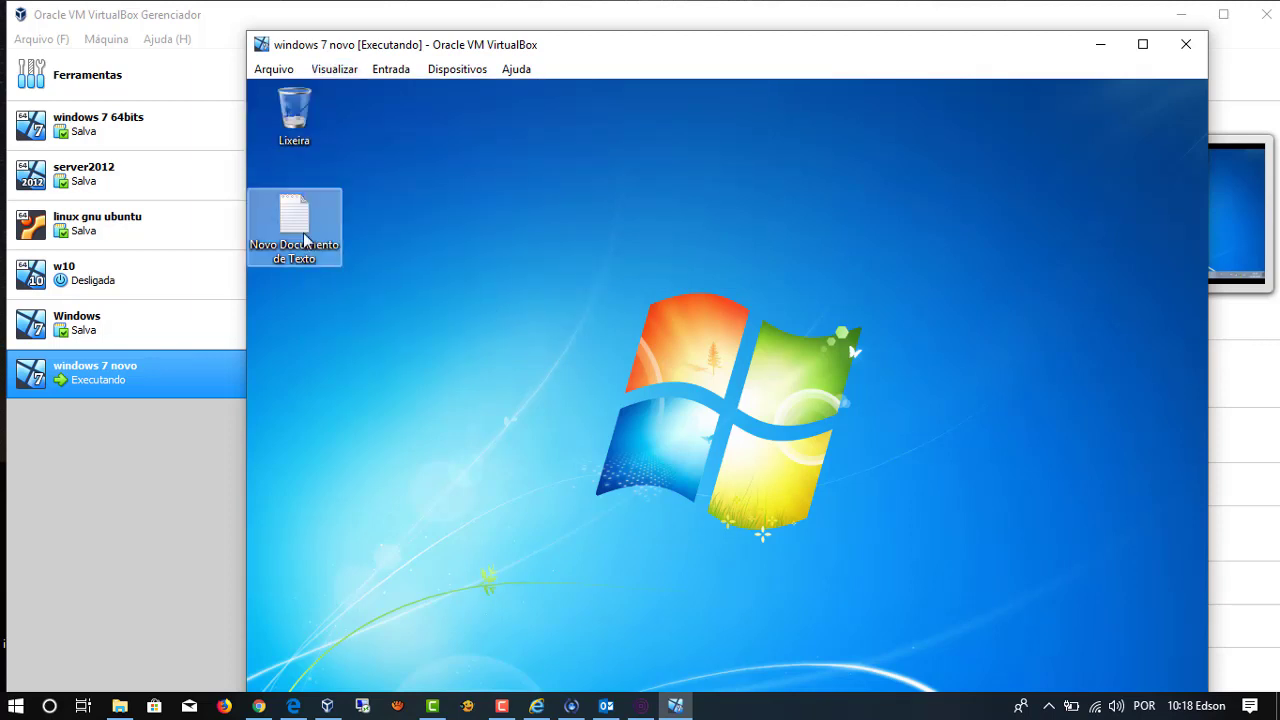
drag(300, 235, 500, 235)
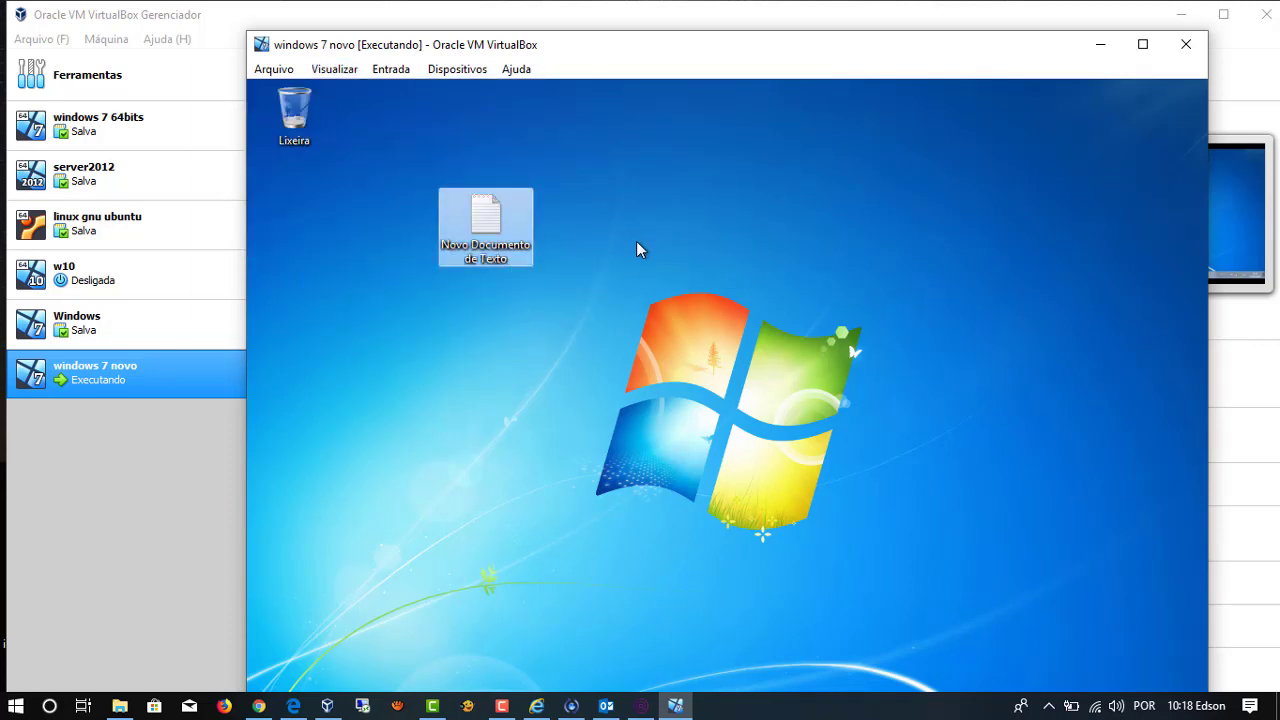
click(640, 250)
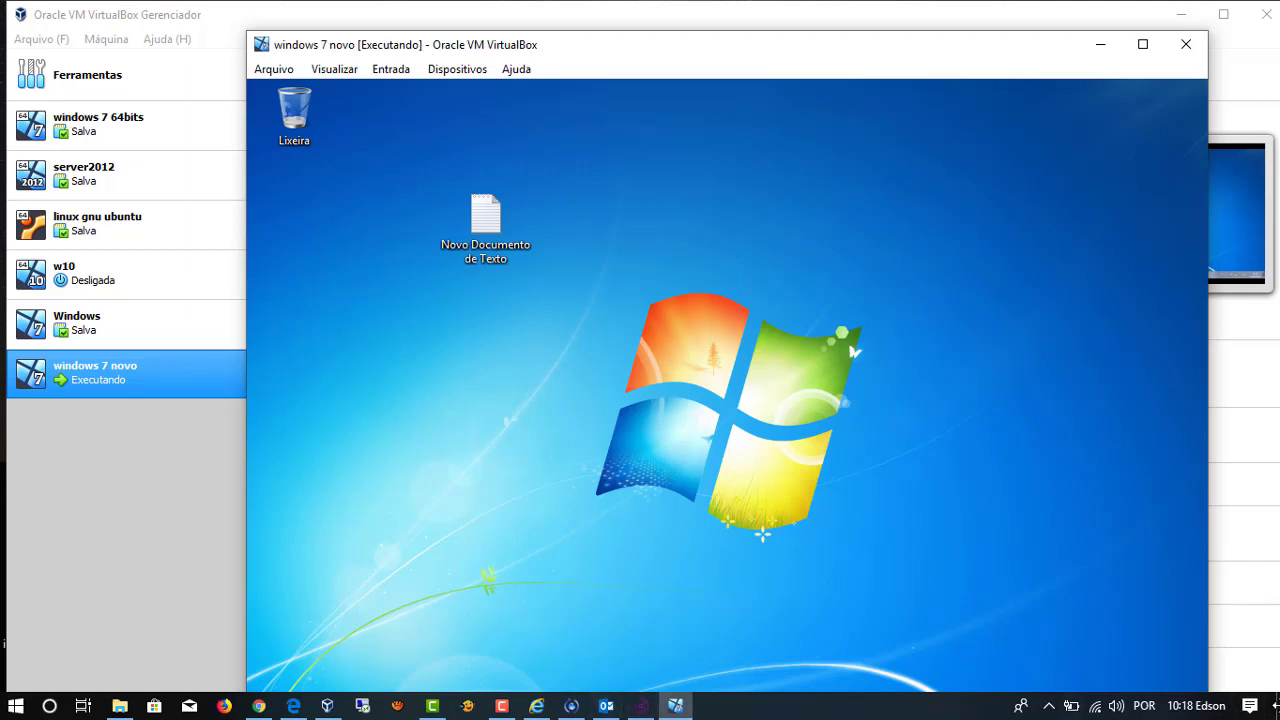
Minimise the virtual machine and VirtualBox manager windows and open the windows 7 novo recording from the host desktop
click(1275, 706)
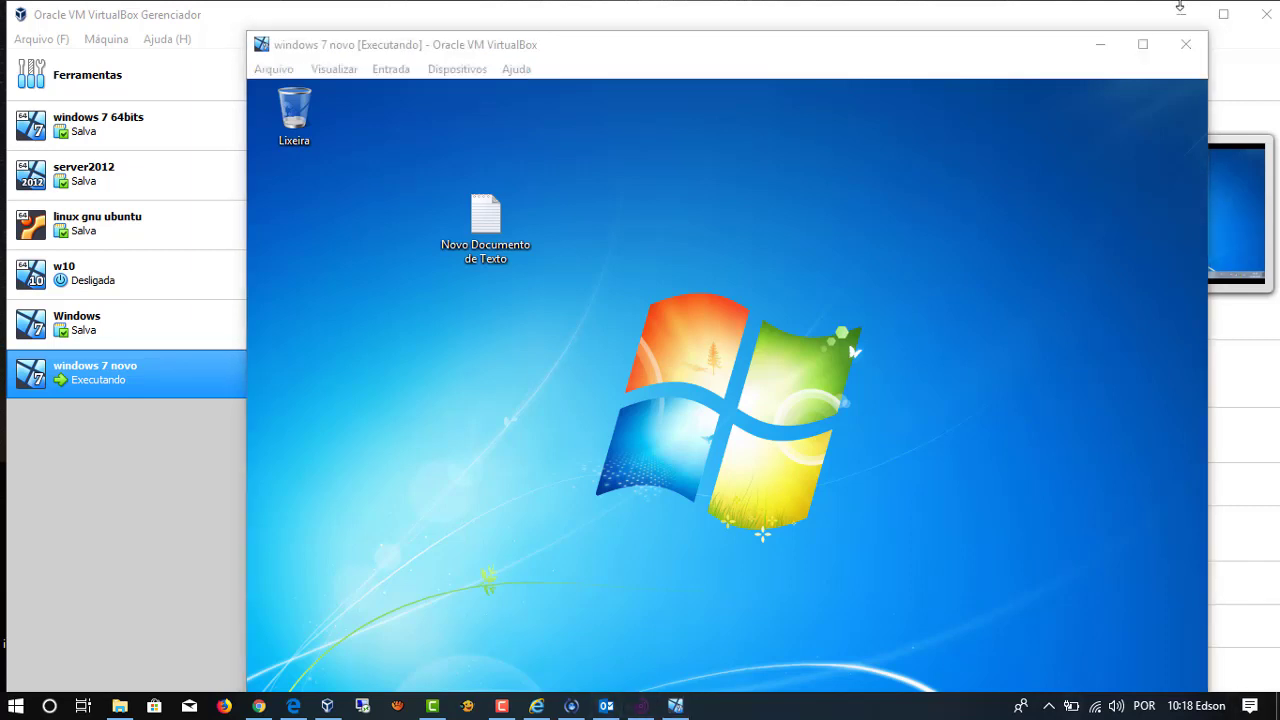
click(1102, 47)
click(1179, 14)
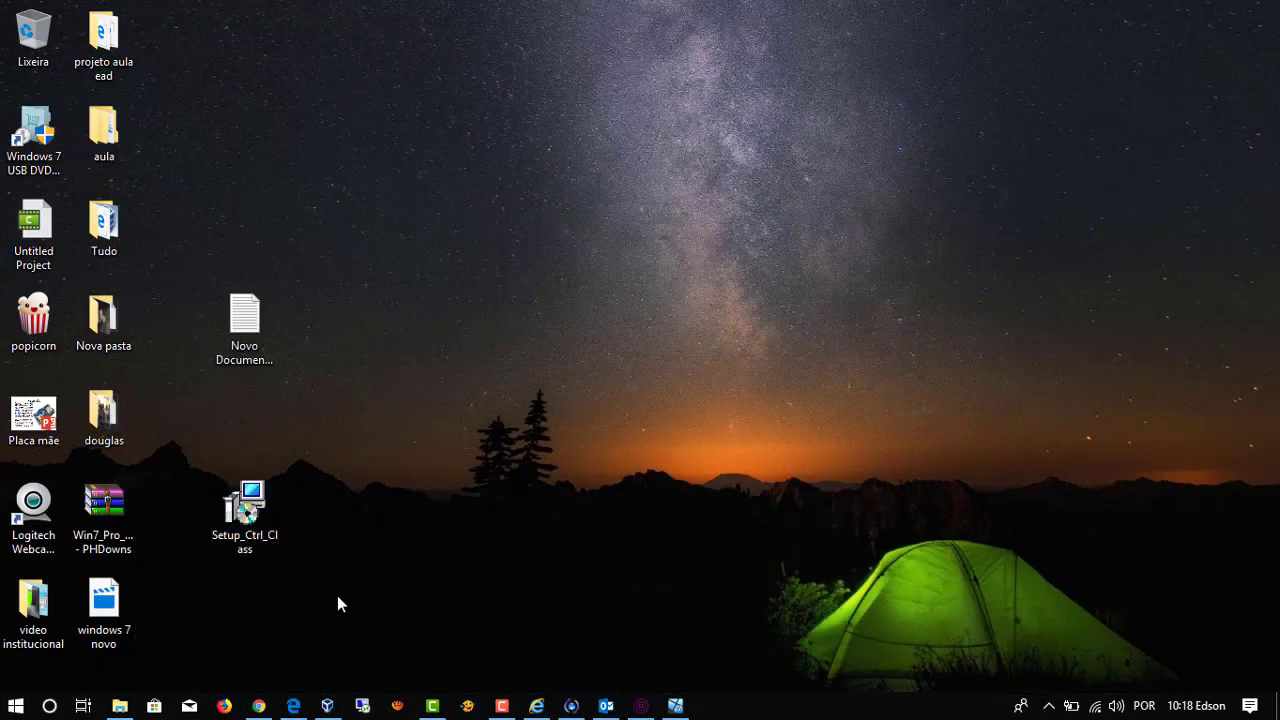
click(103, 605)
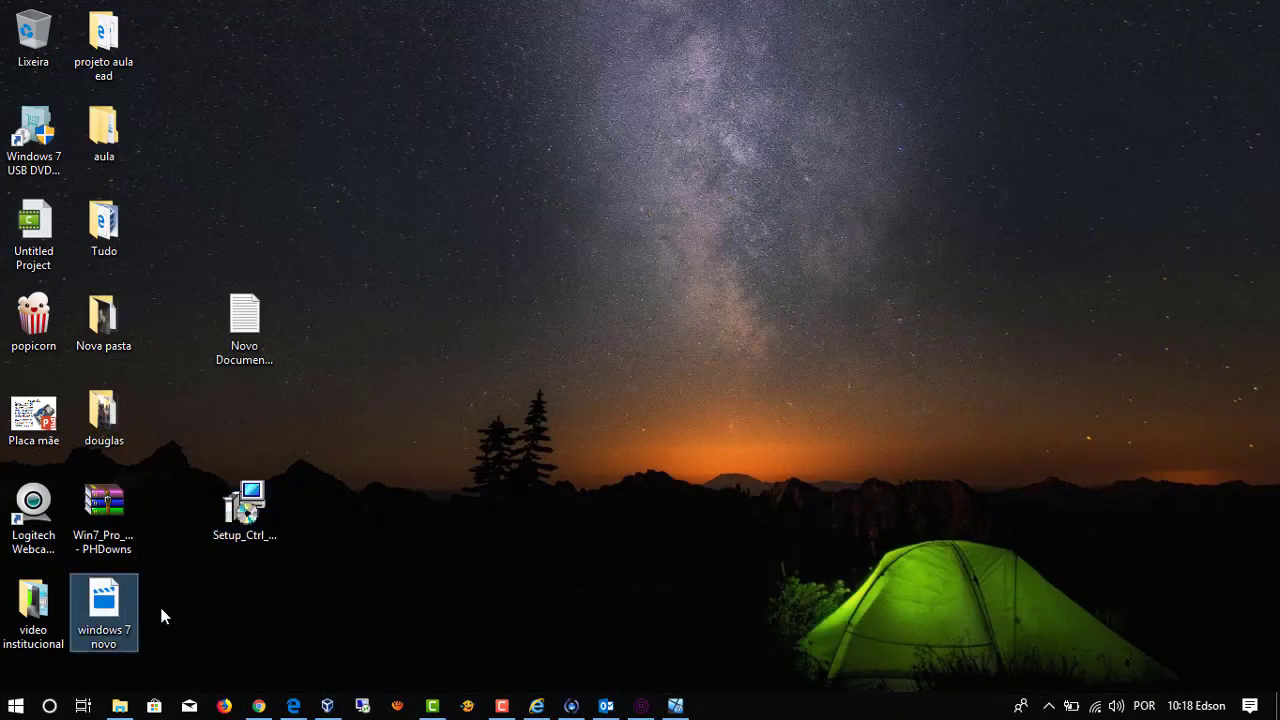
right_click(104, 607)
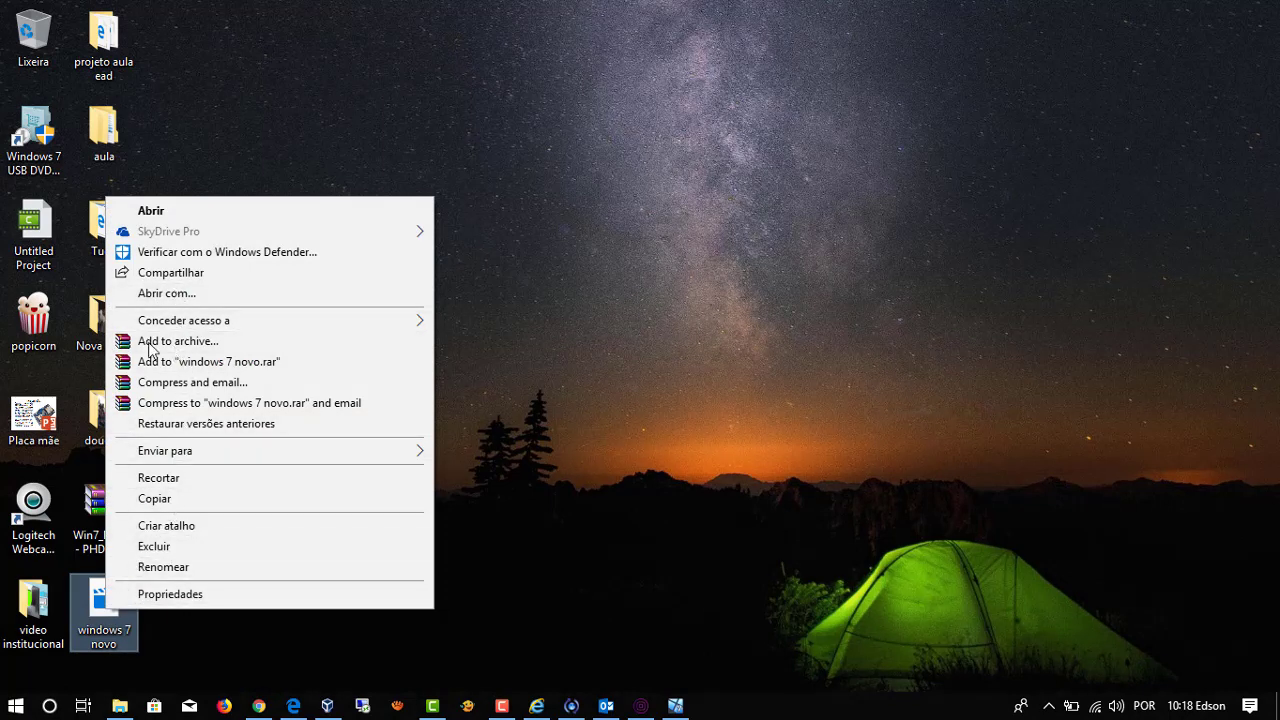
click(165, 211)
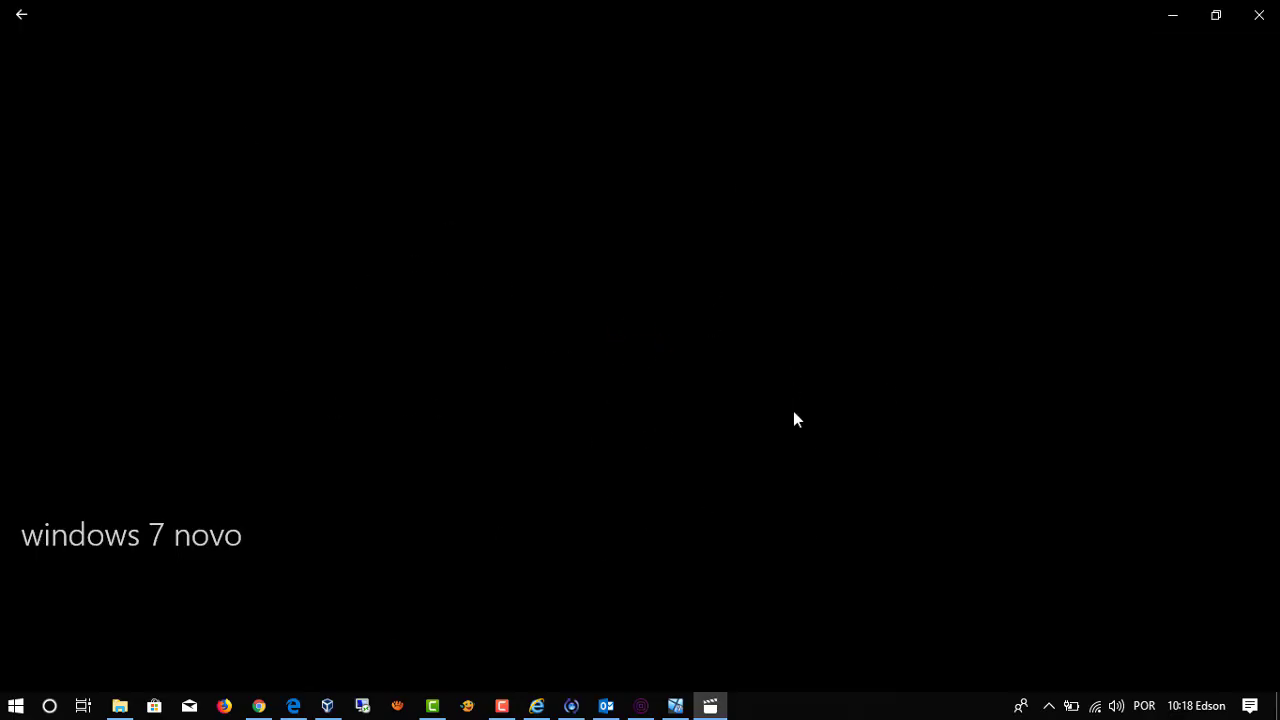
Watch the windows 7 novo recording in full screen, restore the player and close it
click(1217, 16)
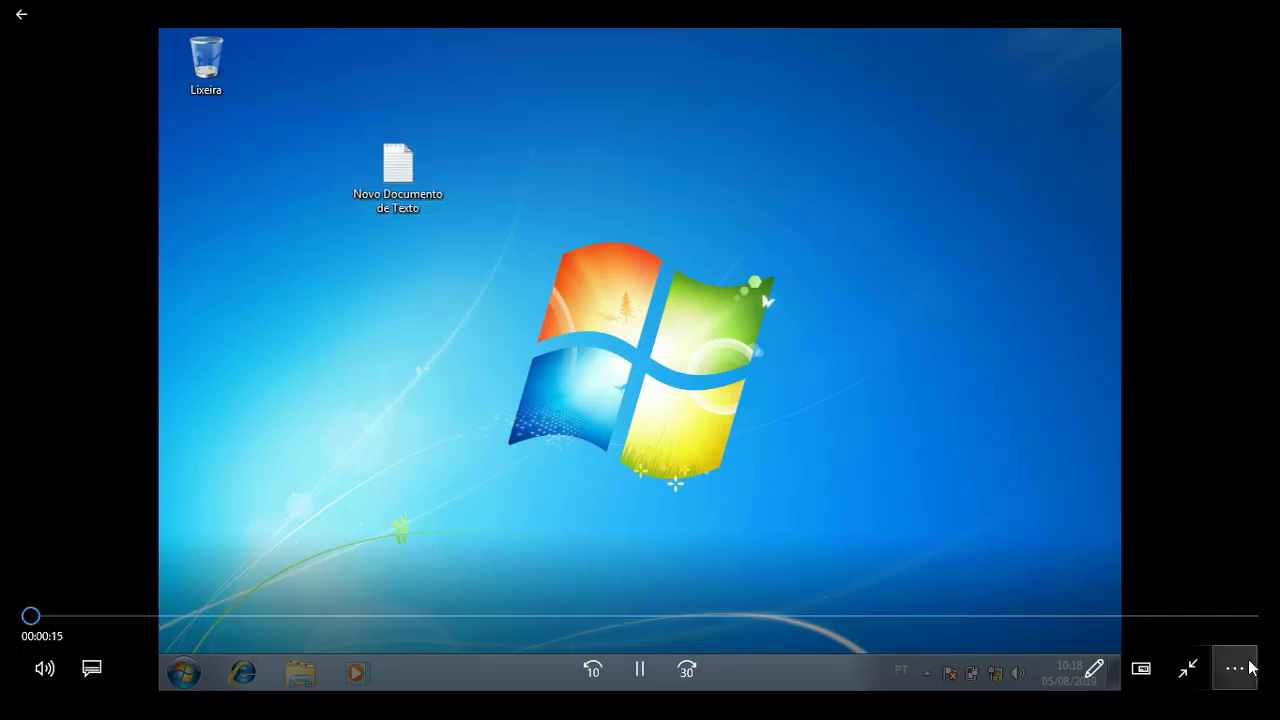
click(1195, 675)
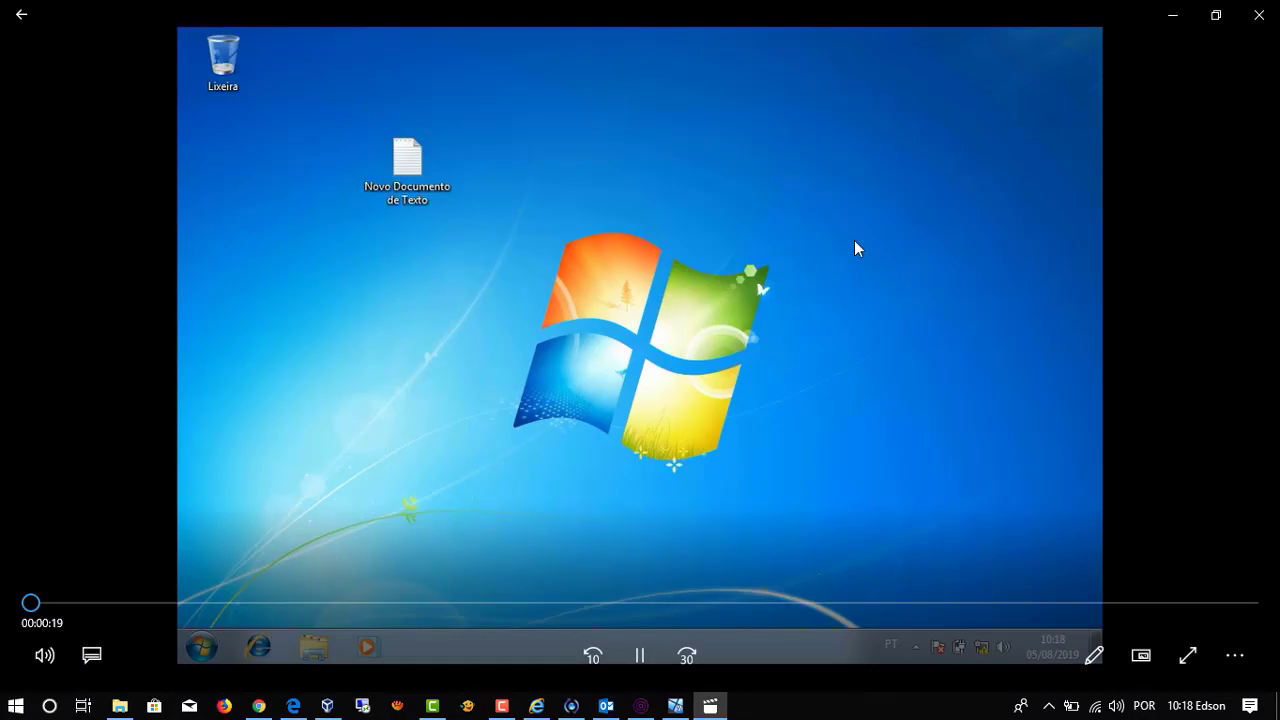
key(alt+F4)
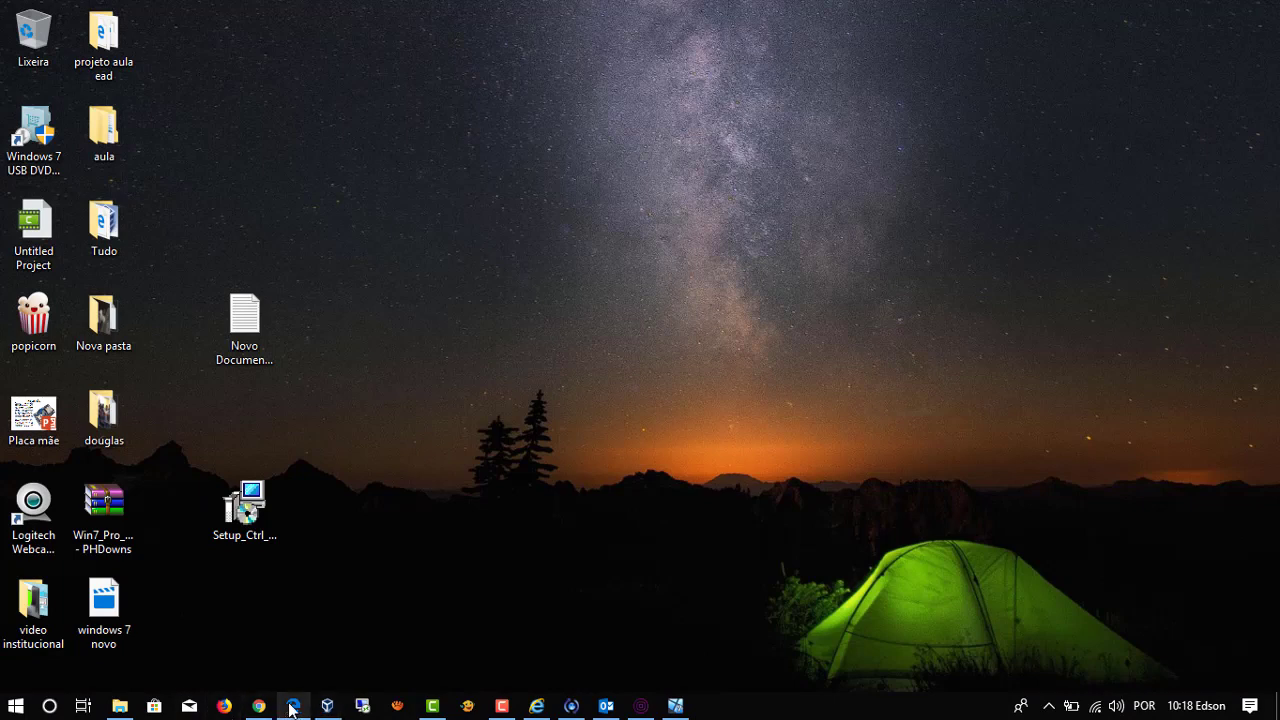
Return to the running windows 7 novo window and check its Gravação option
click(675, 706)
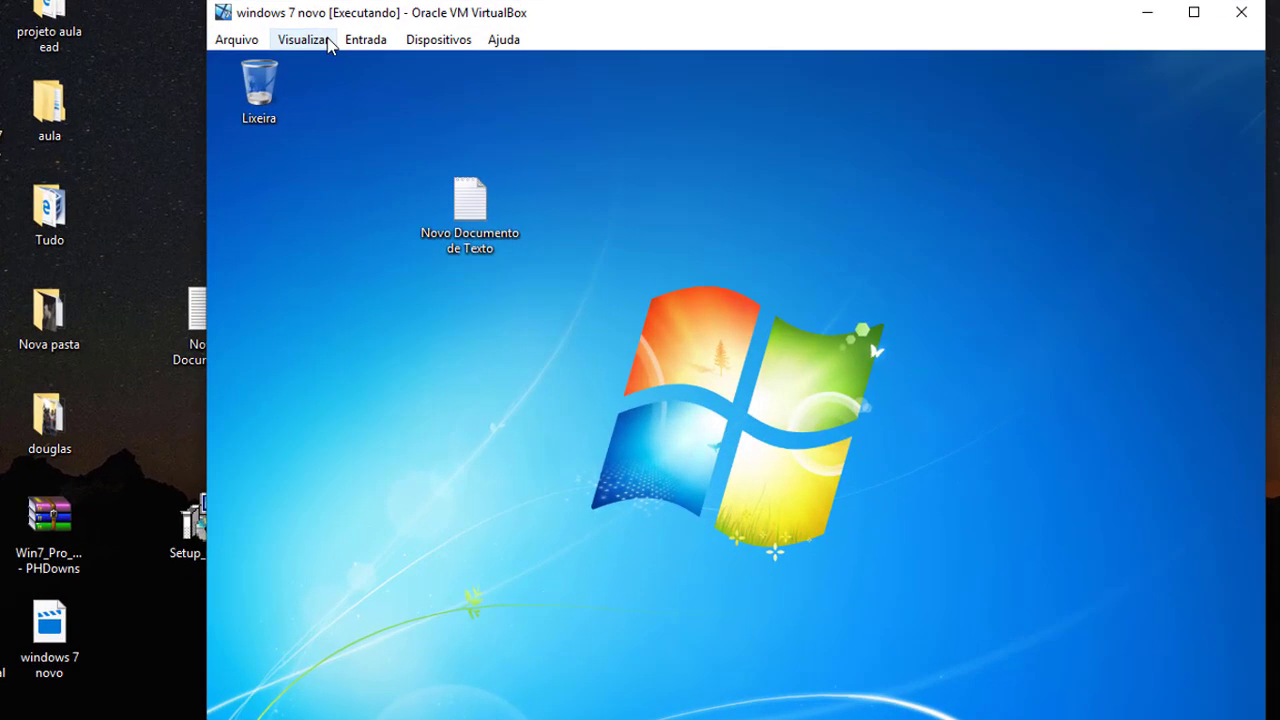
click(313, 41)
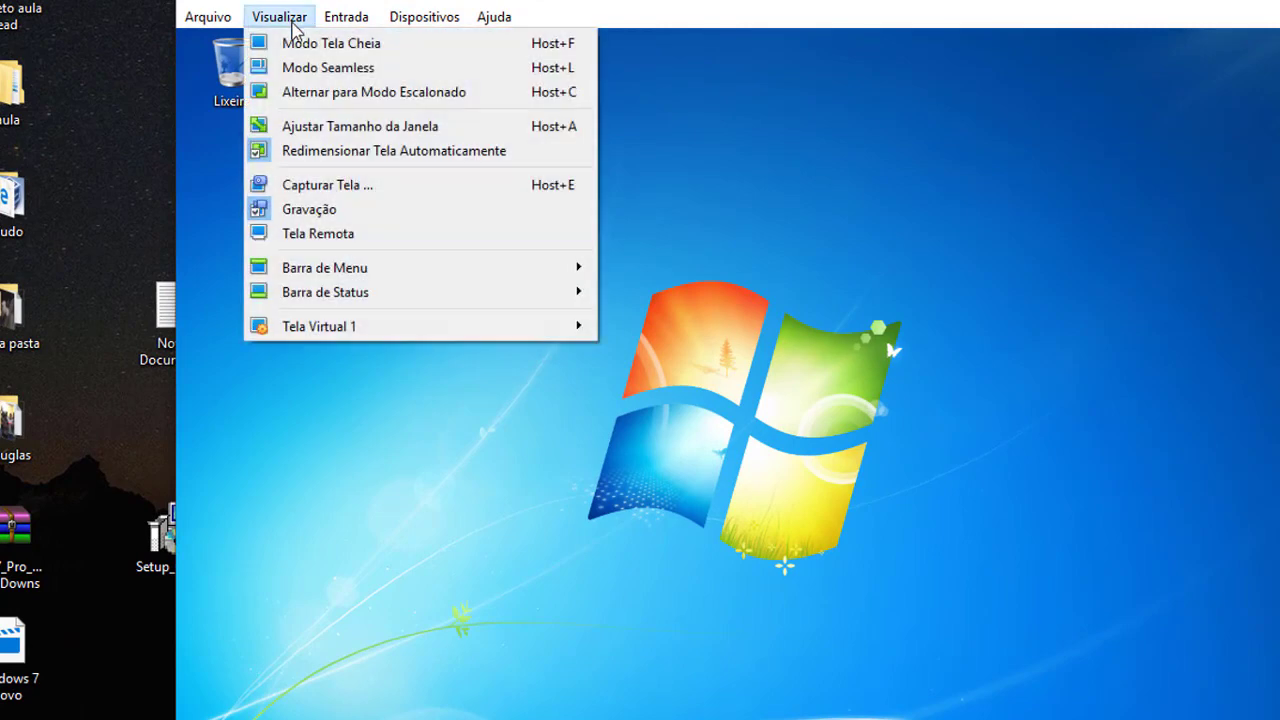
click(786, 20)
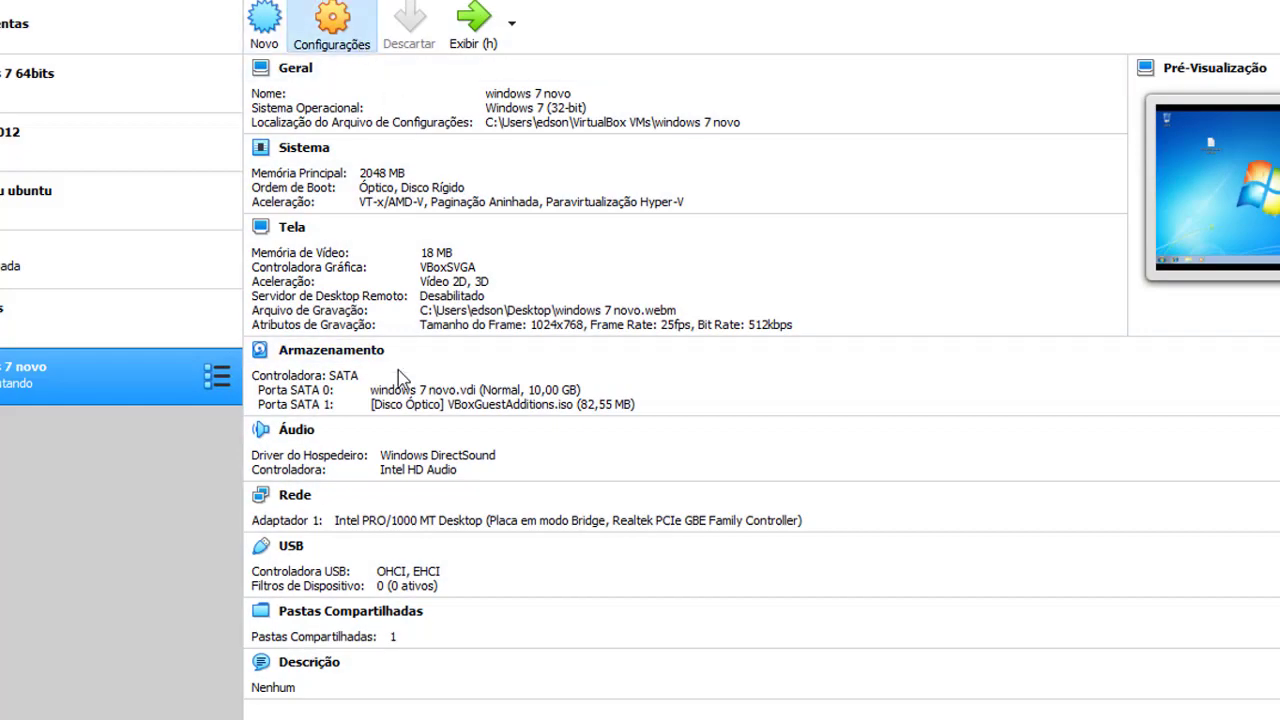
Review the advanced general, system and recording settings of windows 7 novo in the VirtualBox manager, closing them without changes
click(519, 177)
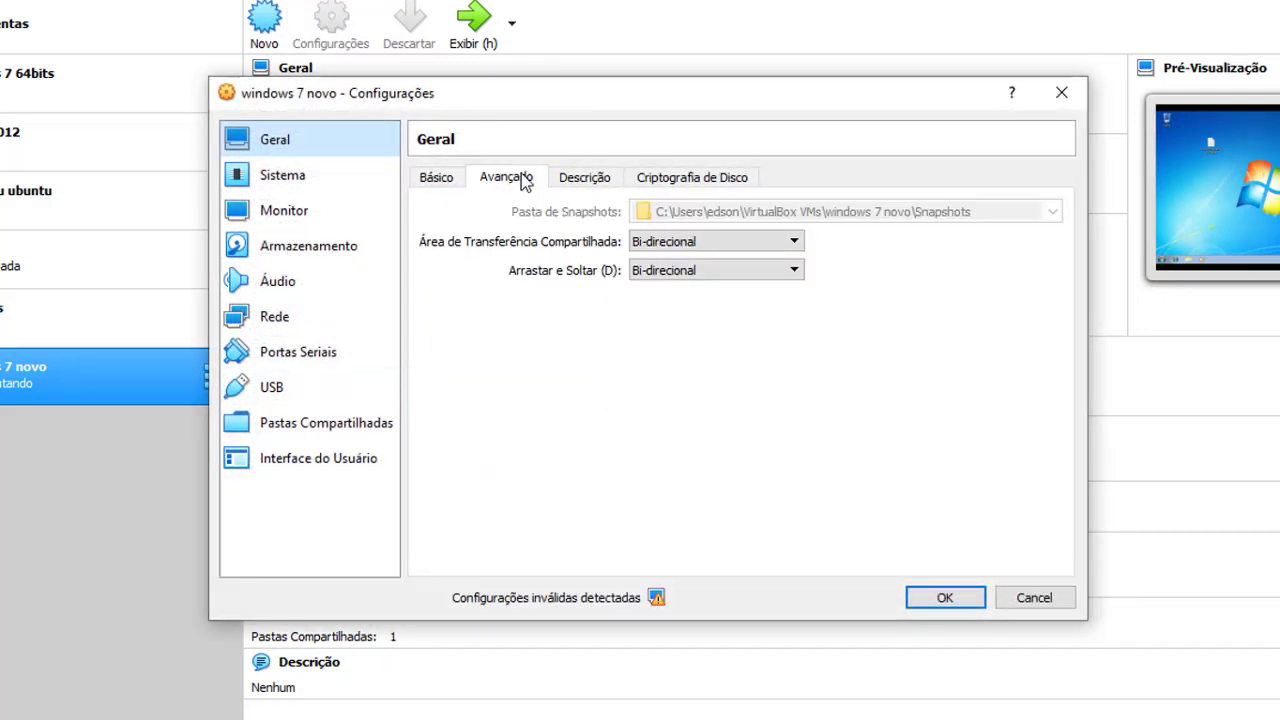
click(310, 178)
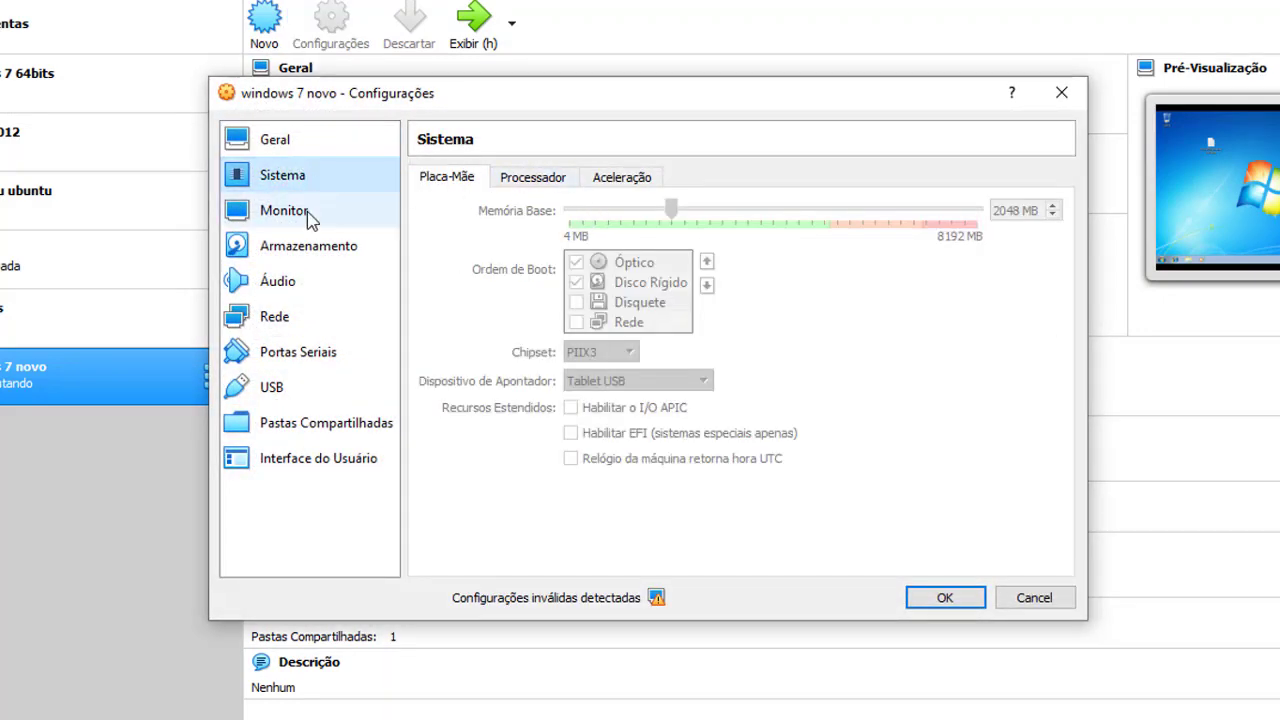
click(284, 211)
click(610, 180)
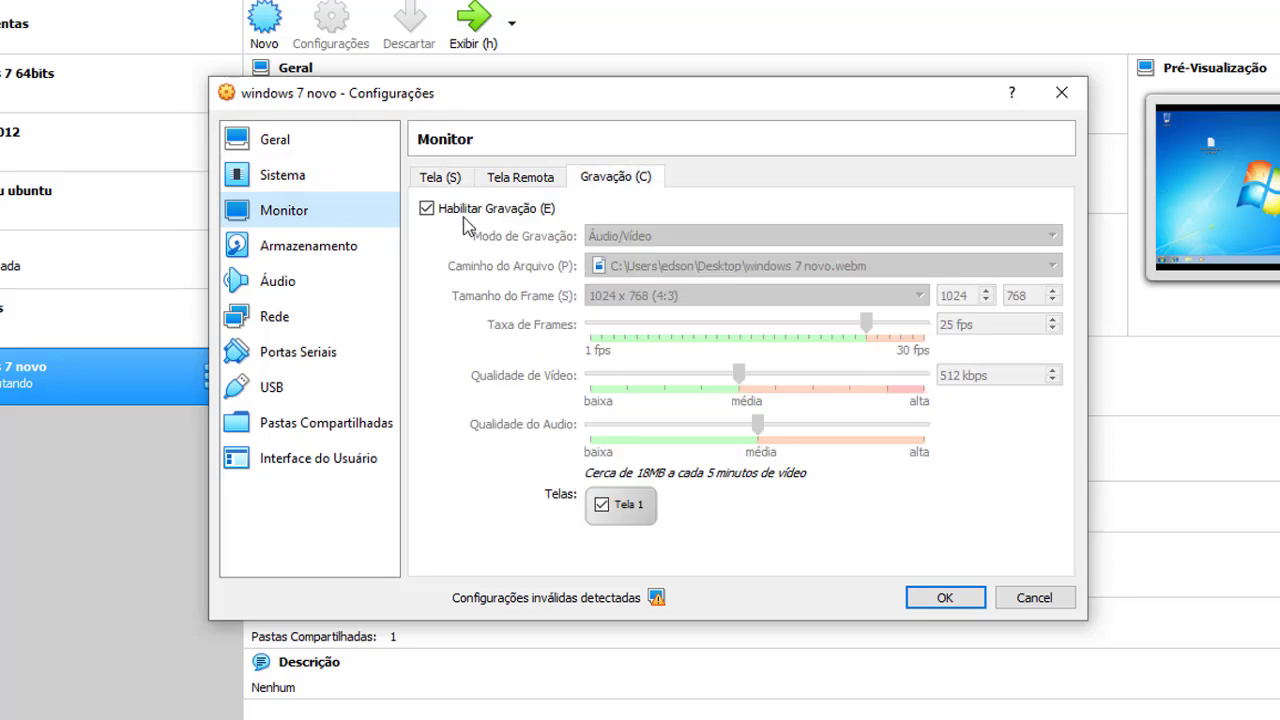
click(1060, 92)
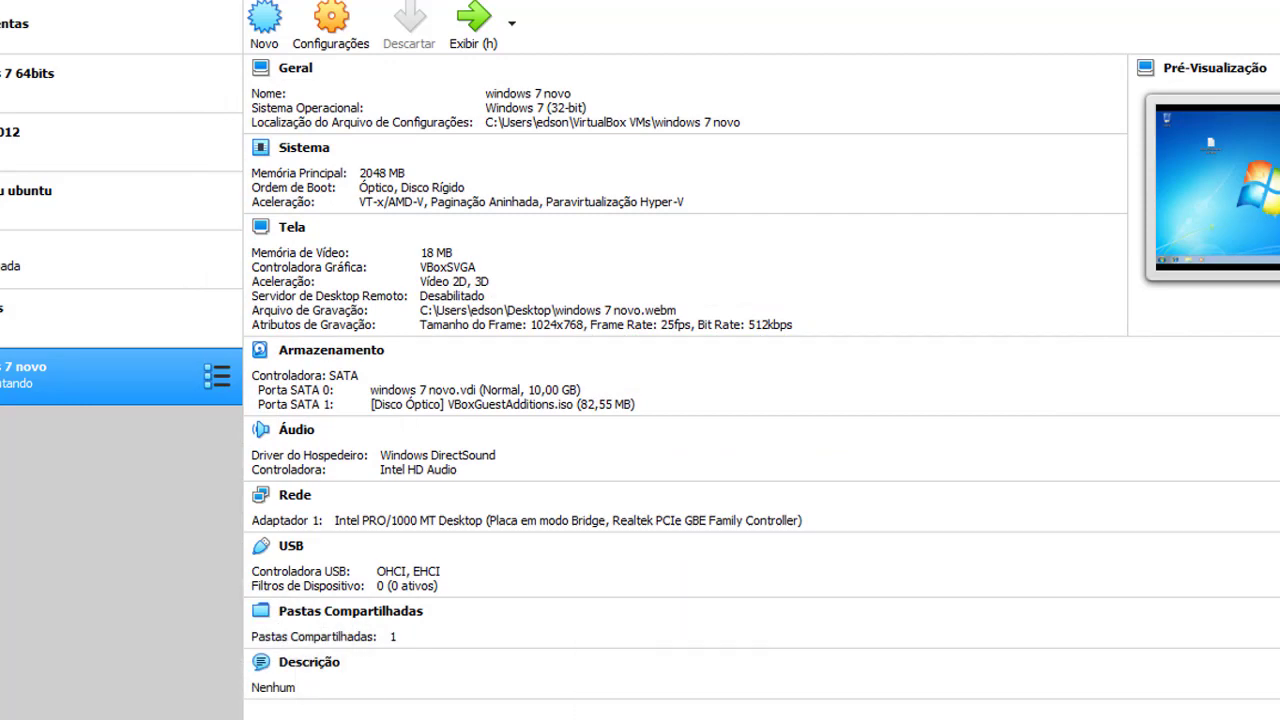
Switch to the running windows 7 novo window and turn its Gravação option off and on again
key(alt+Tab)
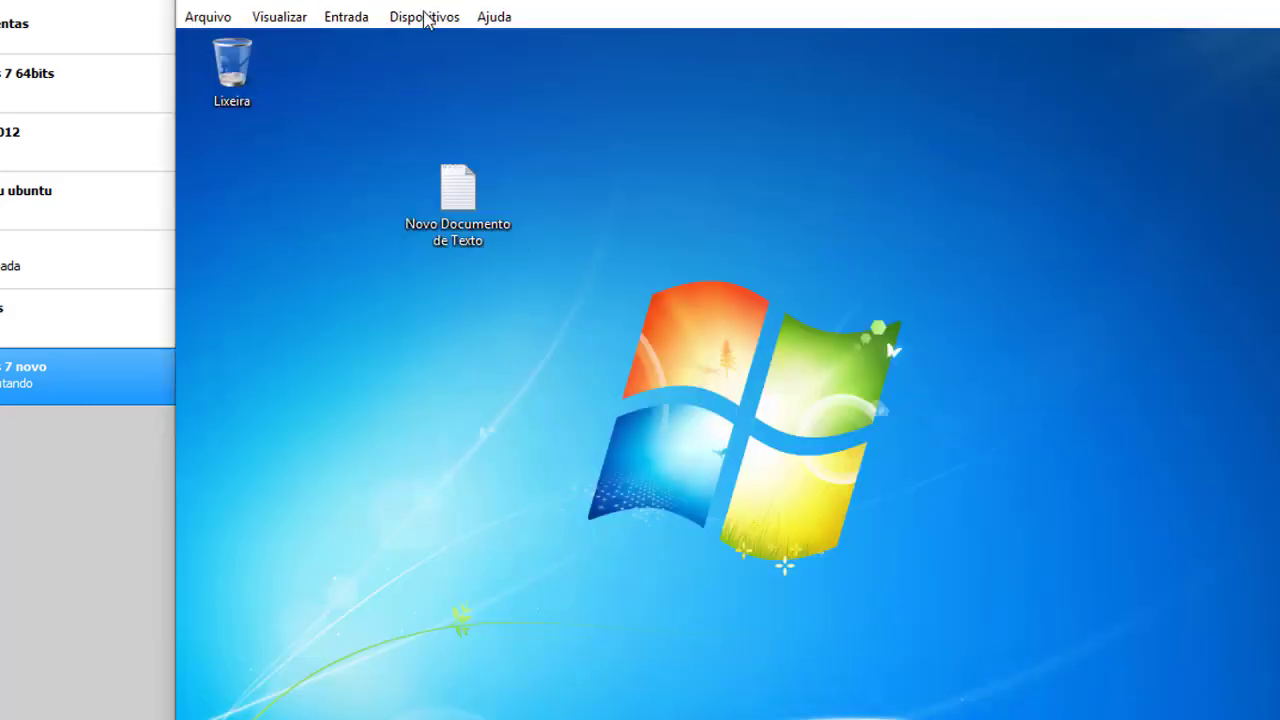
click(352, 18)
mouse_move(281, 24)
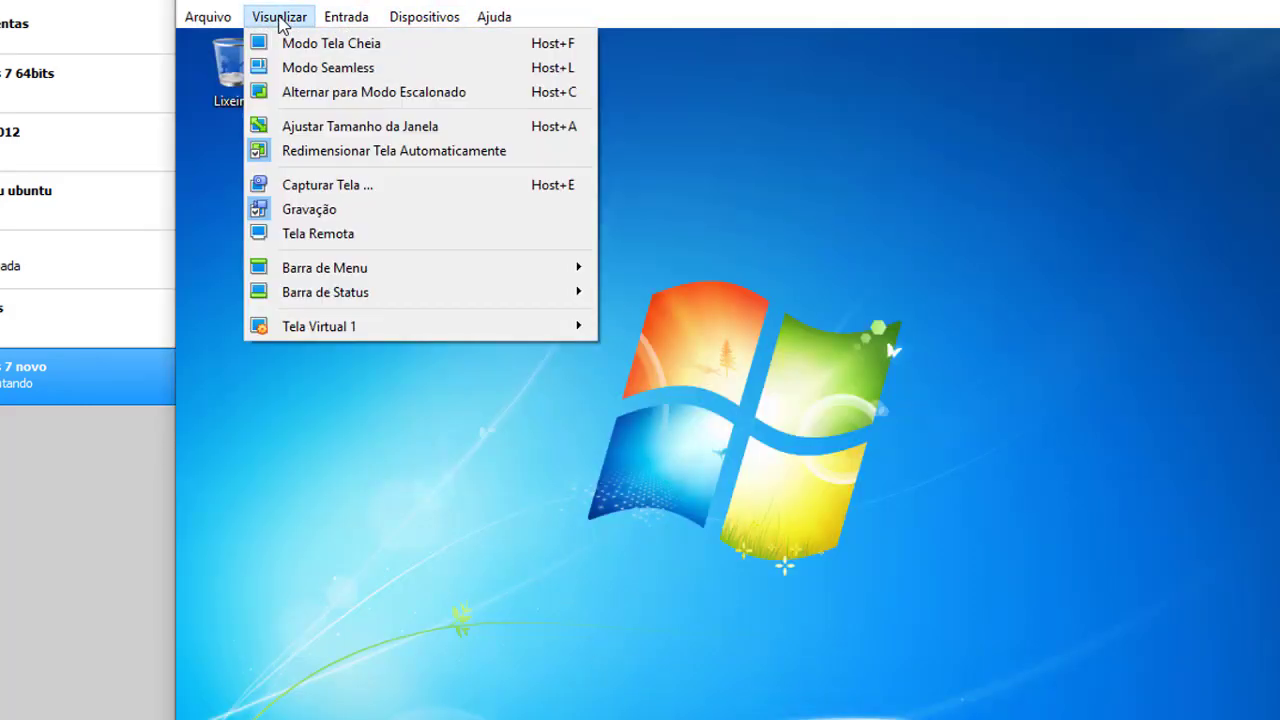
click(262, 212)
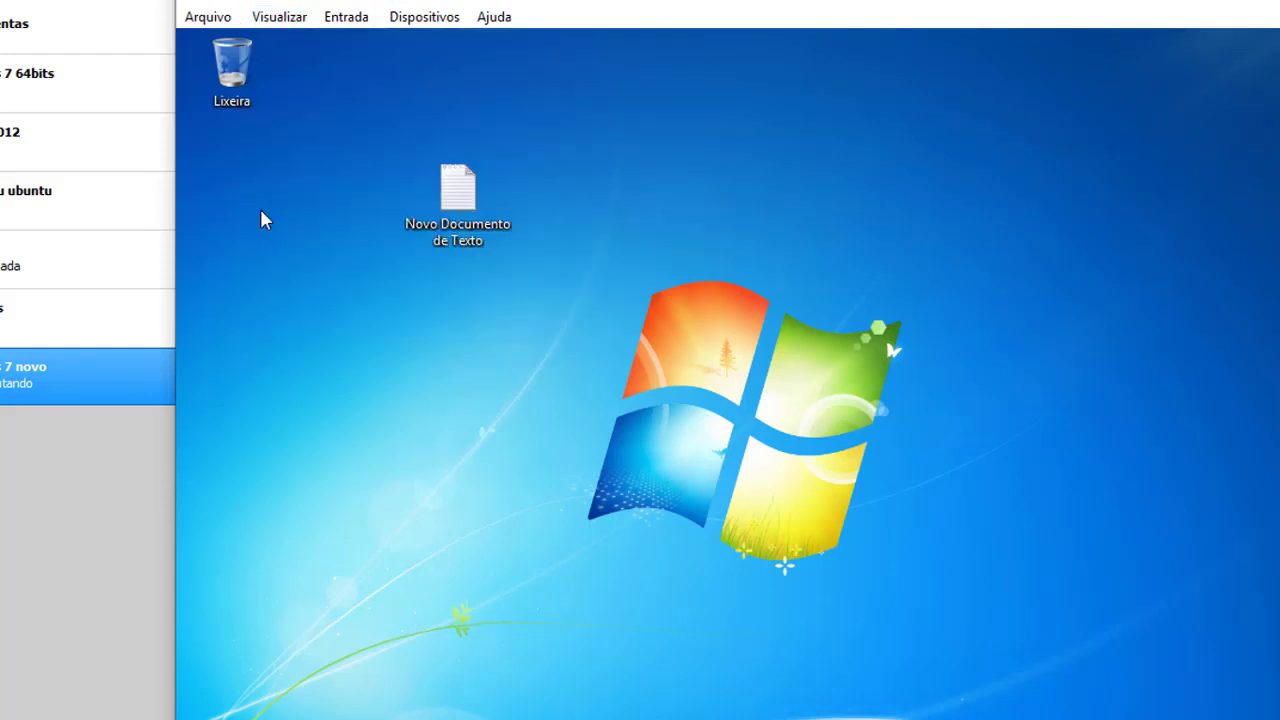
click(291, 20)
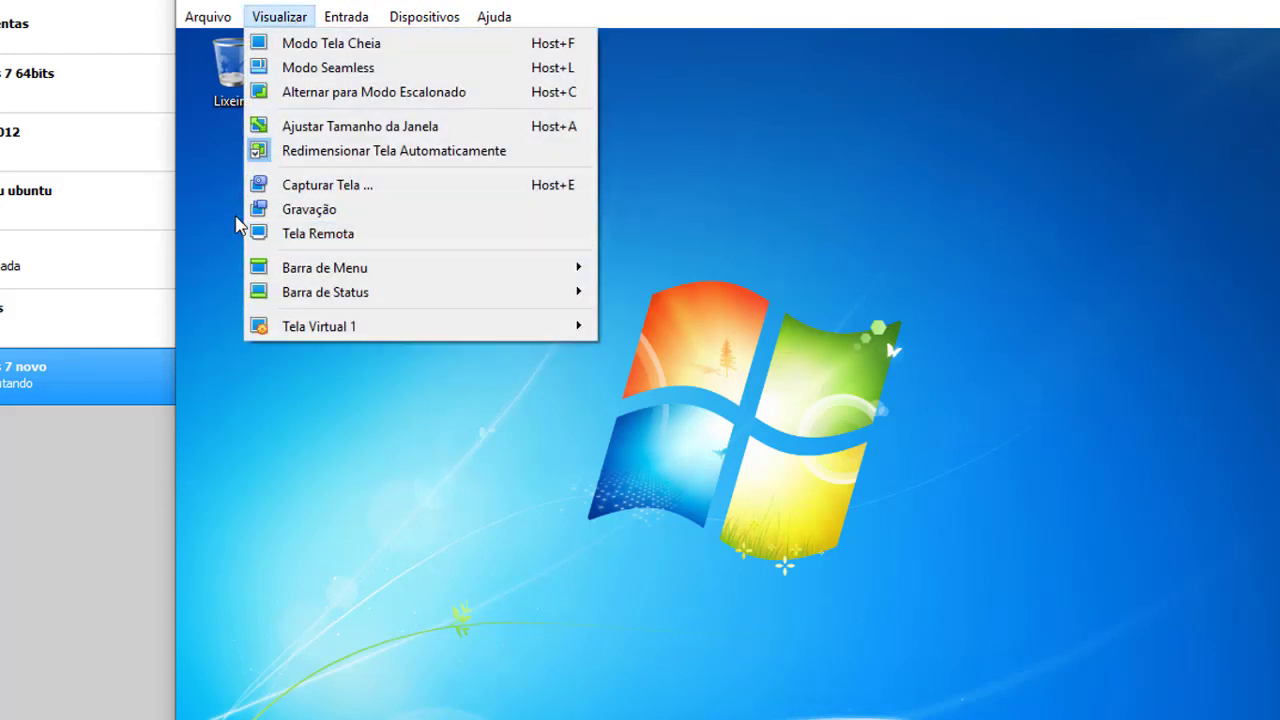
click(297, 214)
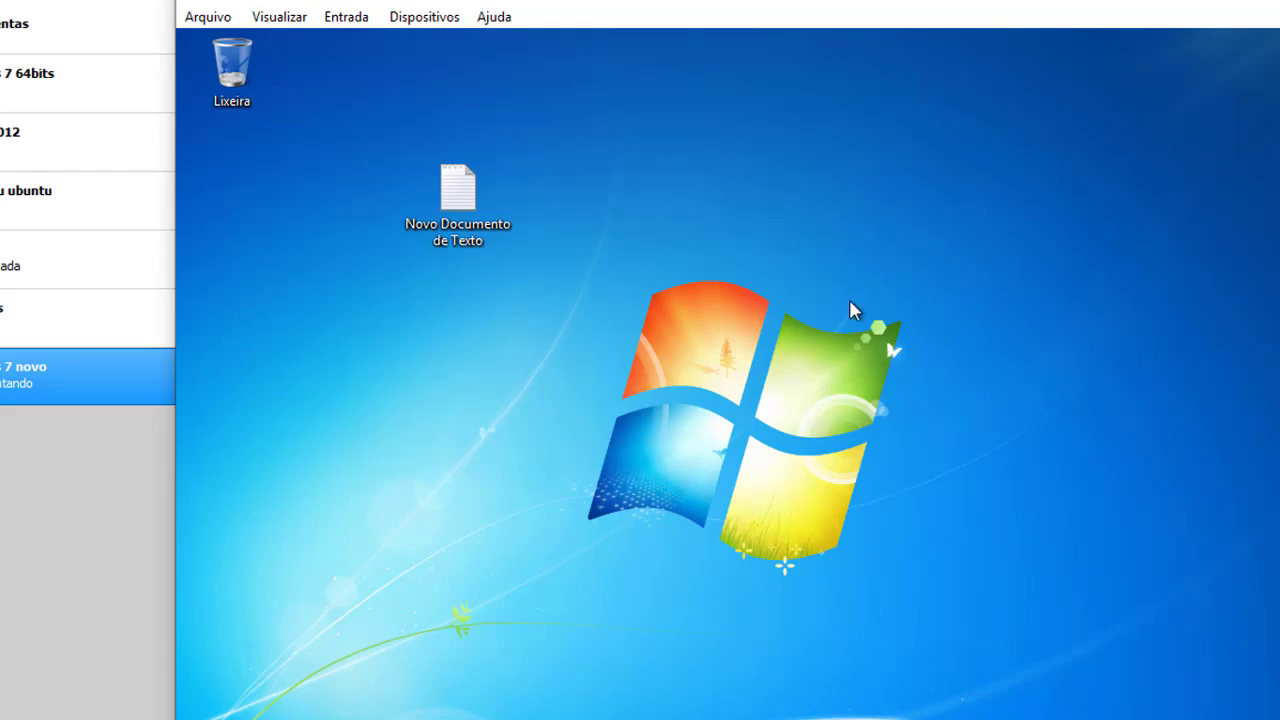
Turn off the Gravação option of the running windows 7 novo virtual machine
click(262, 16)
click(362, 210)
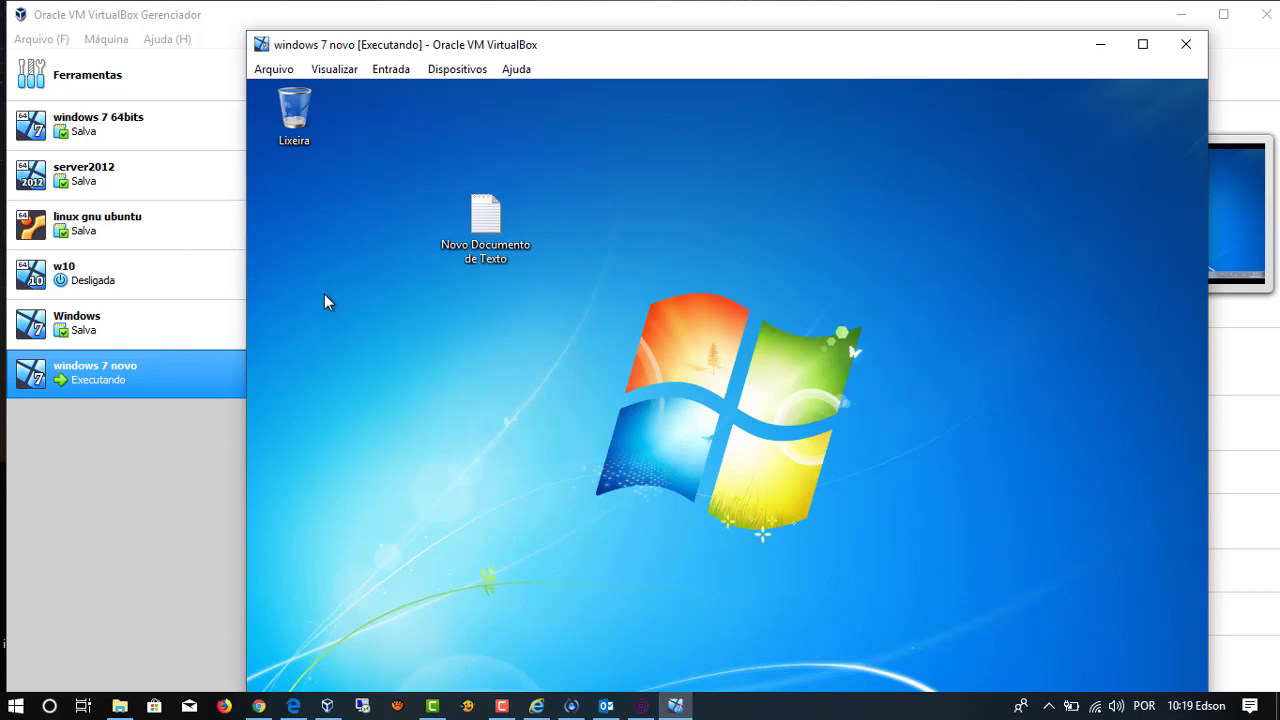
Review the details of server2012, linux gnu ubuntu, w10, Windows and windows 7 novo in the manager, returning to the running guest window
click(90, 174)
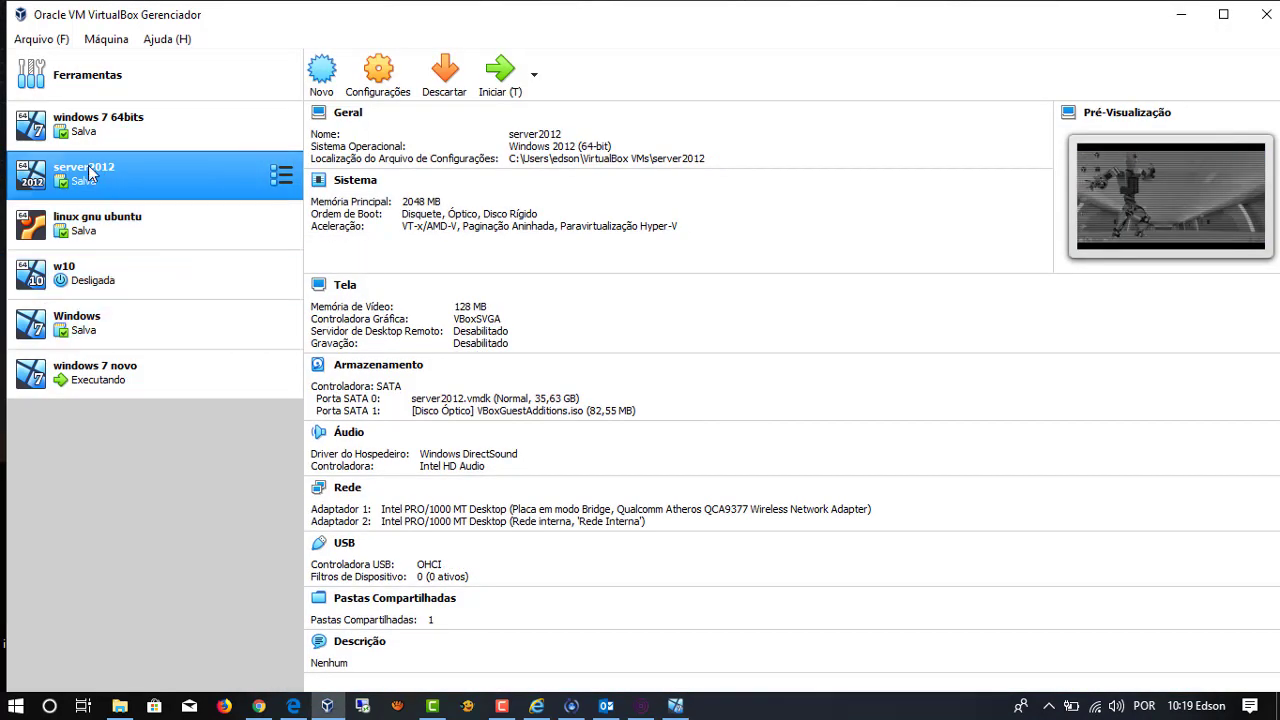
click(110, 225)
click(137, 277)
click(150, 325)
click(163, 375)
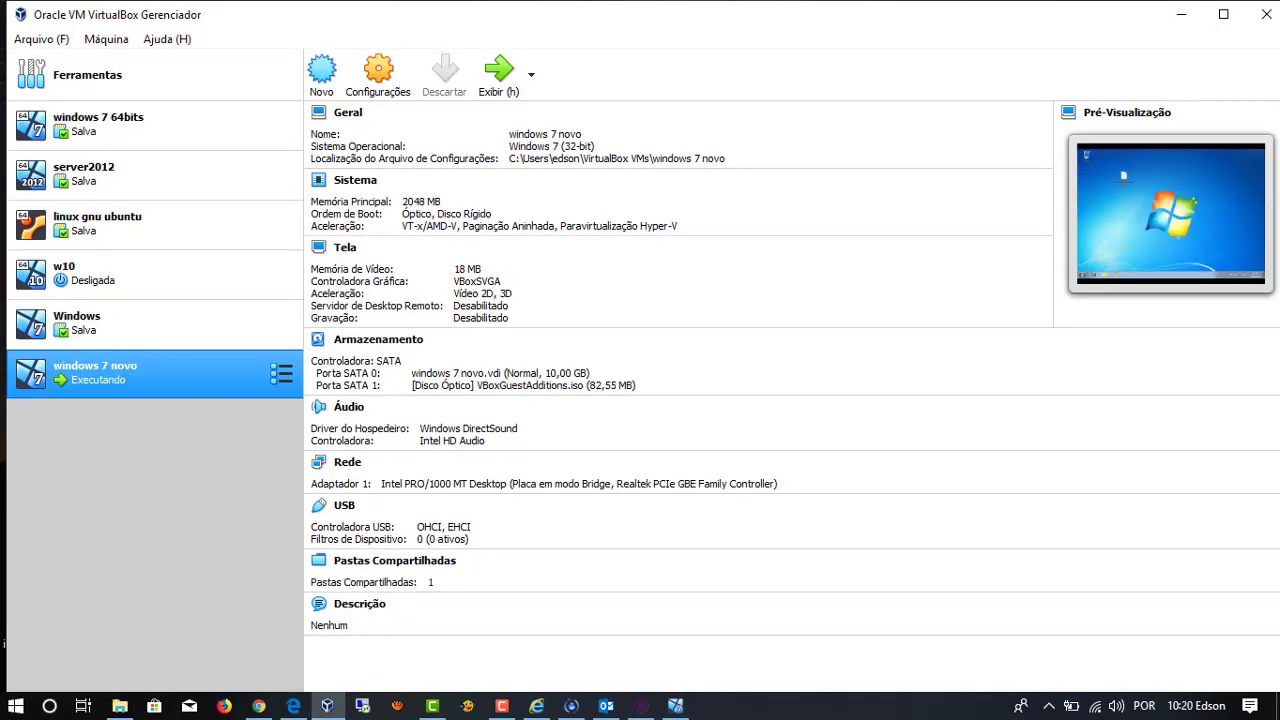
click(672, 708)
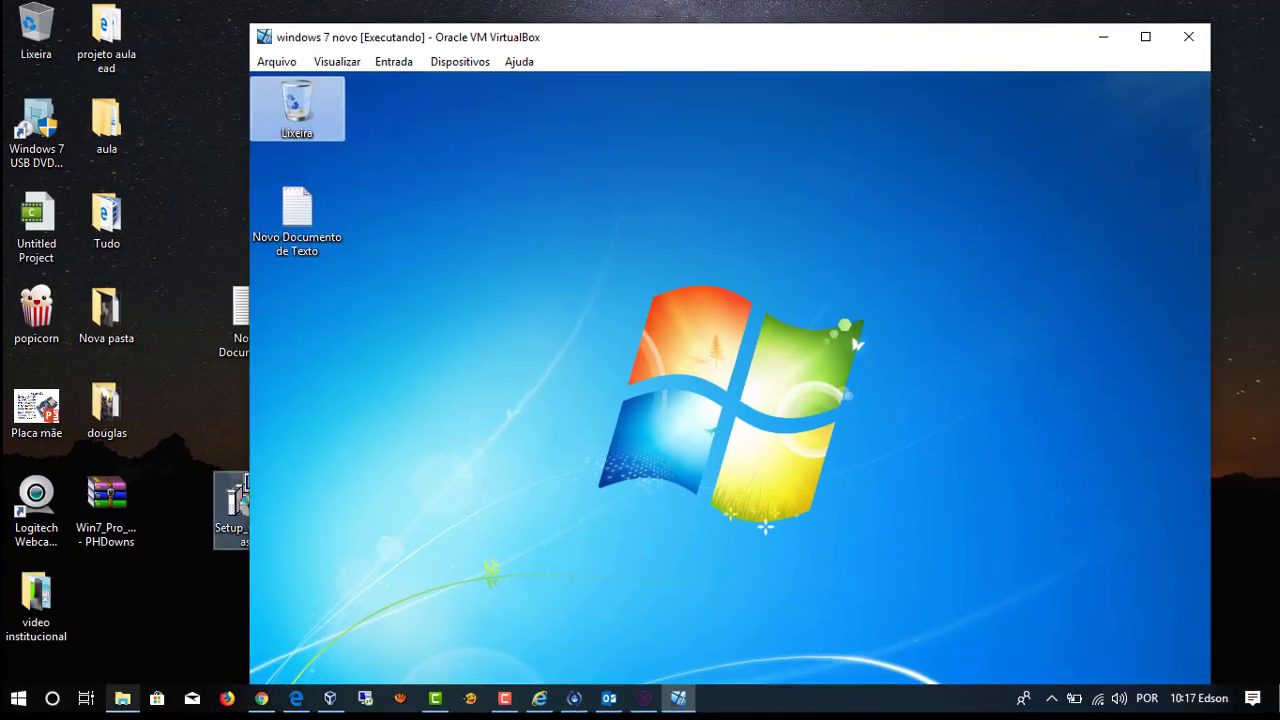
Open the settings of windows 7 novo from the VirtualBox manager and check its advanced general options and storage devices
click(330, 698)
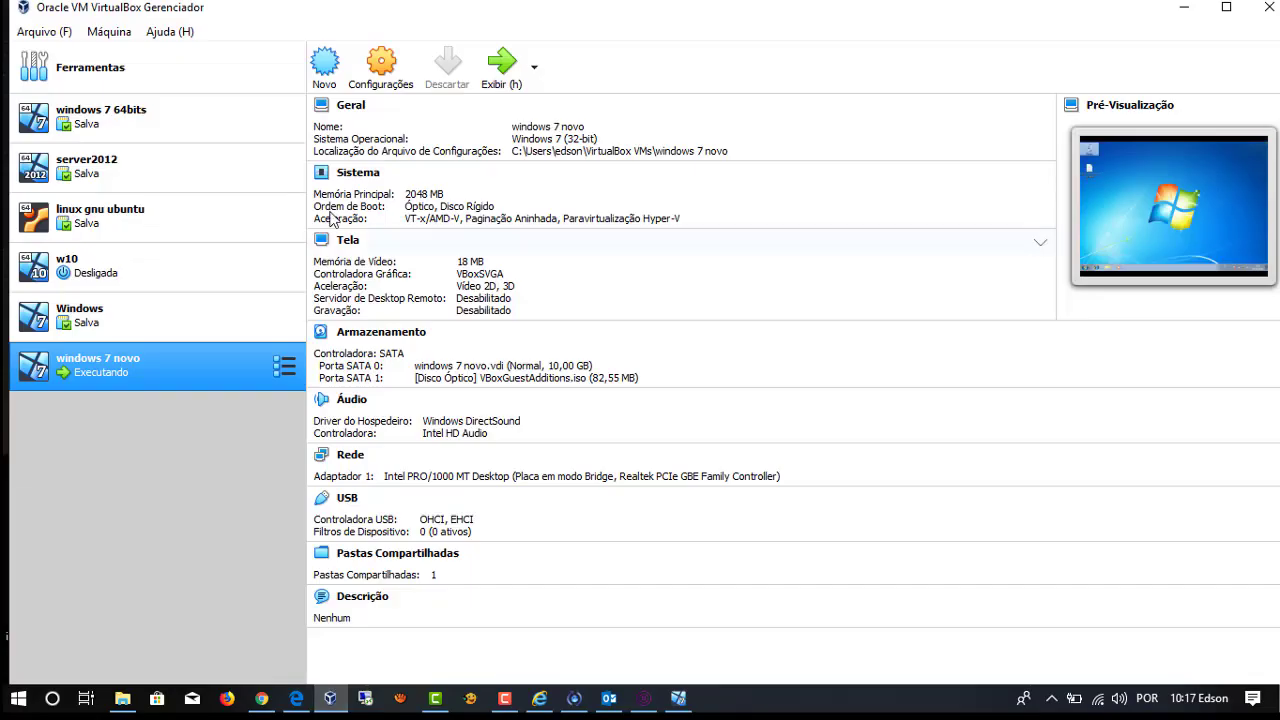
click(377, 57)
click(580, 139)
click(412, 197)
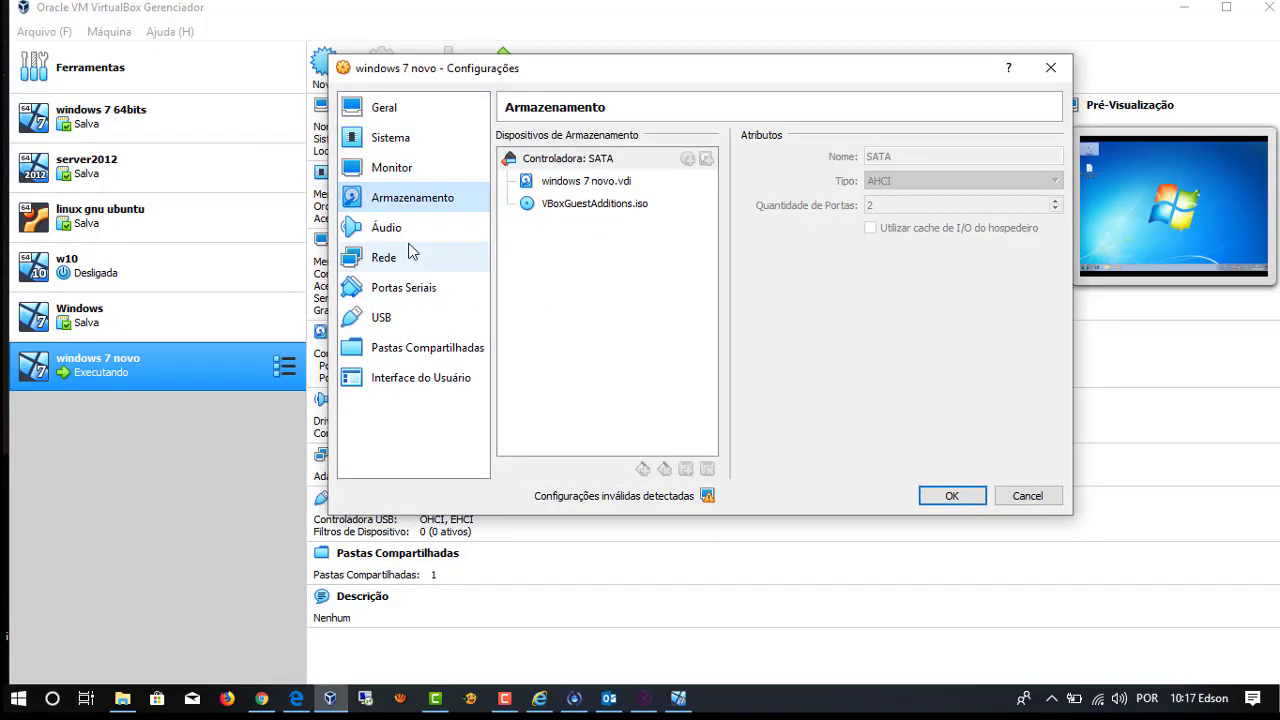
Enable screen recording in the monitor settings of windows 7 novo and save its file to Área de Trabalho as windows 7 novo
click(391, 167)
click(614, 138)
click(512, 165)
click(1040, 214)
click(692, 238)
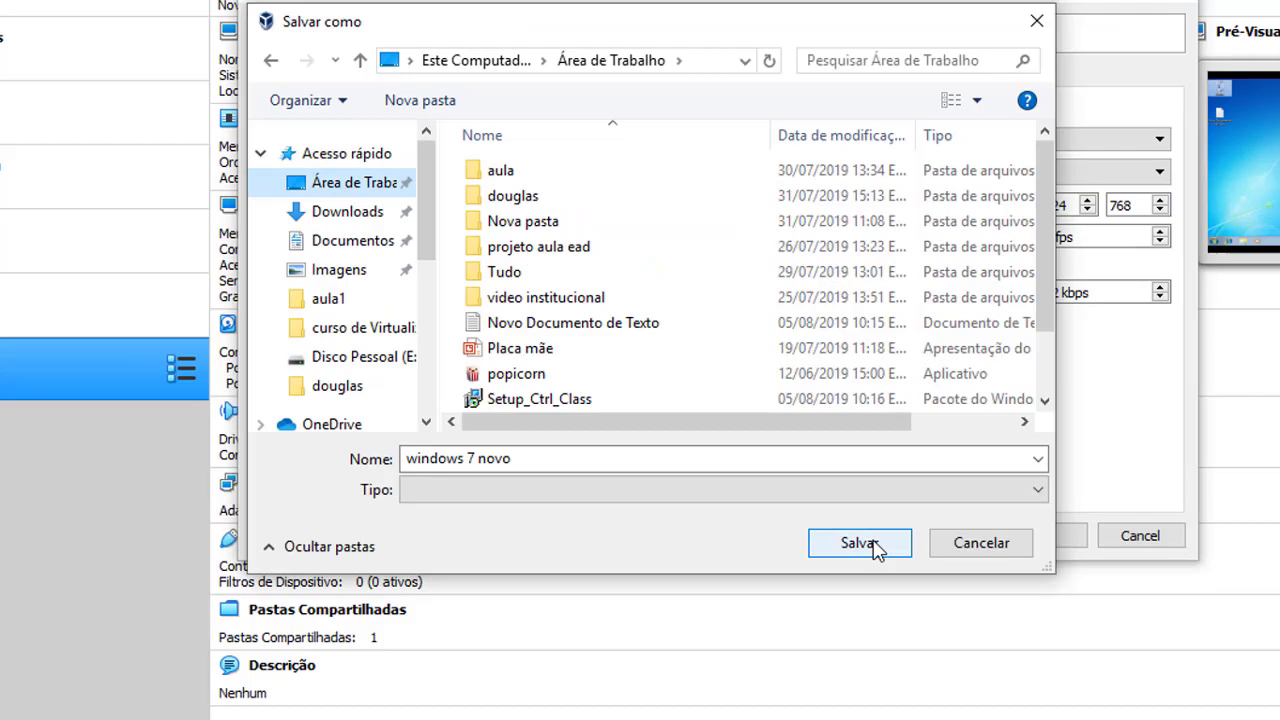
click(859, 543)
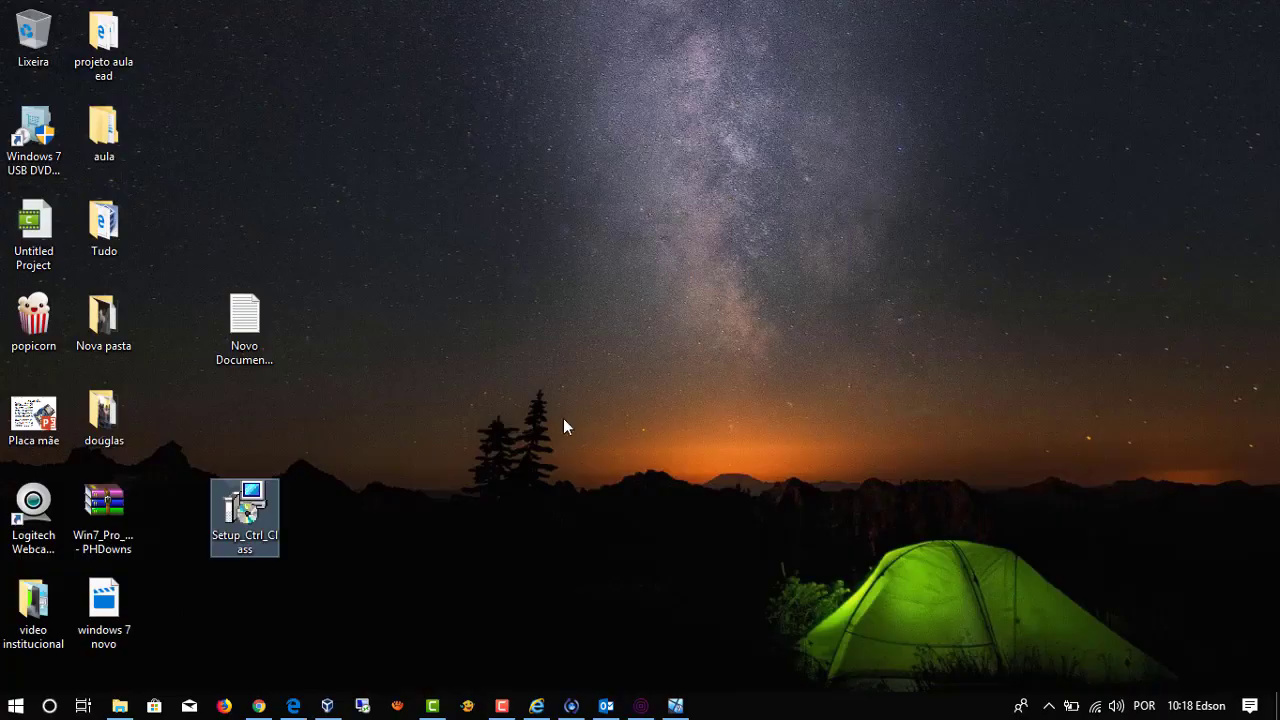
Play the windows 7 novo recording from the host desktop in full screen and leave the full-screen view
right_click(110, 610)
click(160, 206)
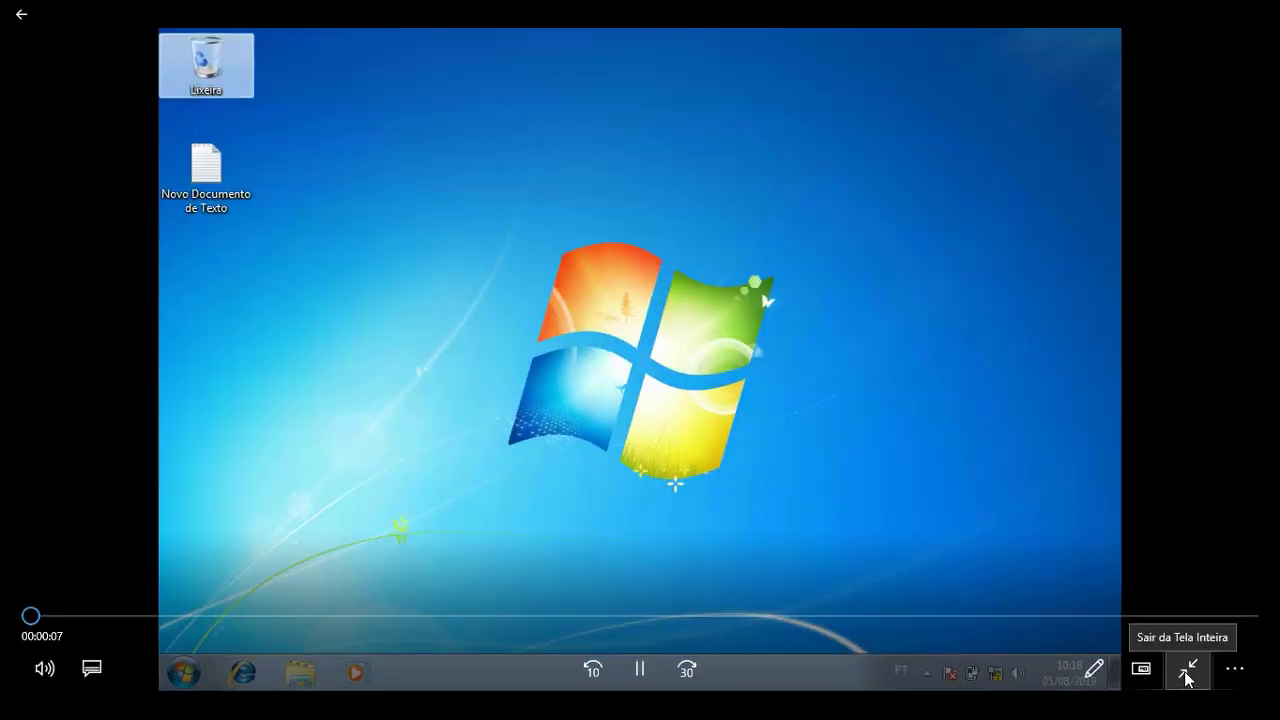
key(Escape)
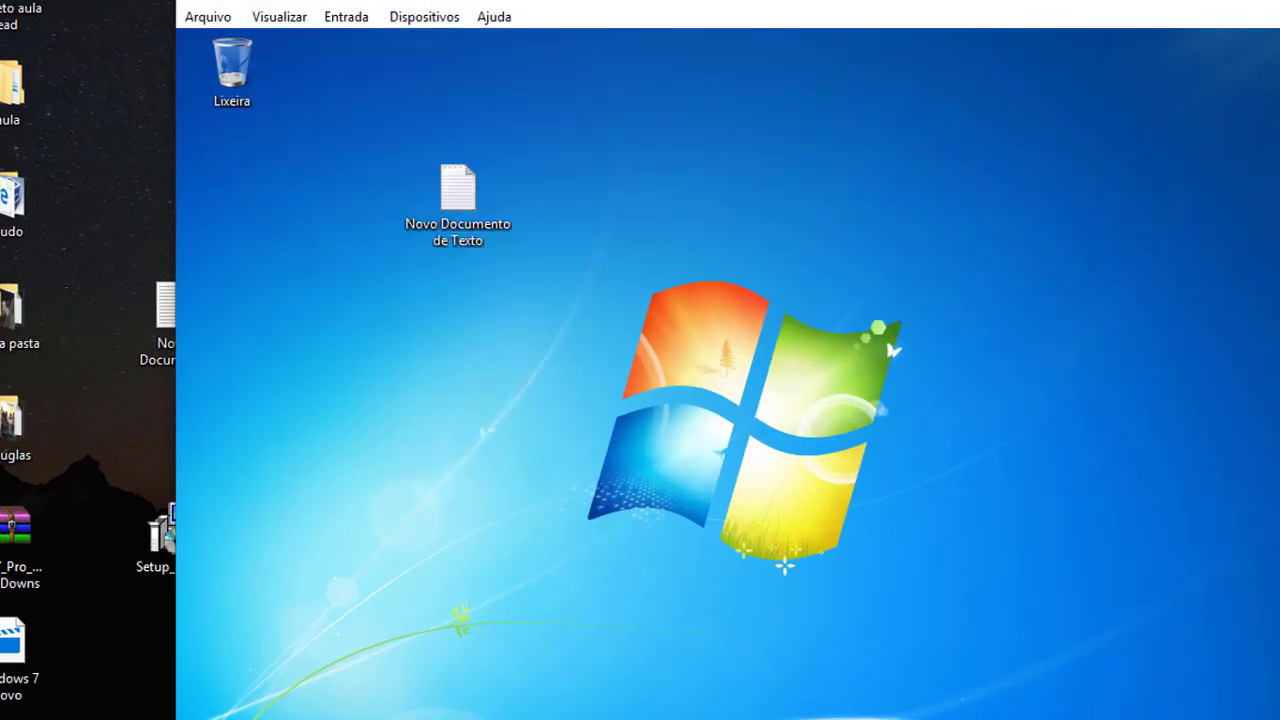